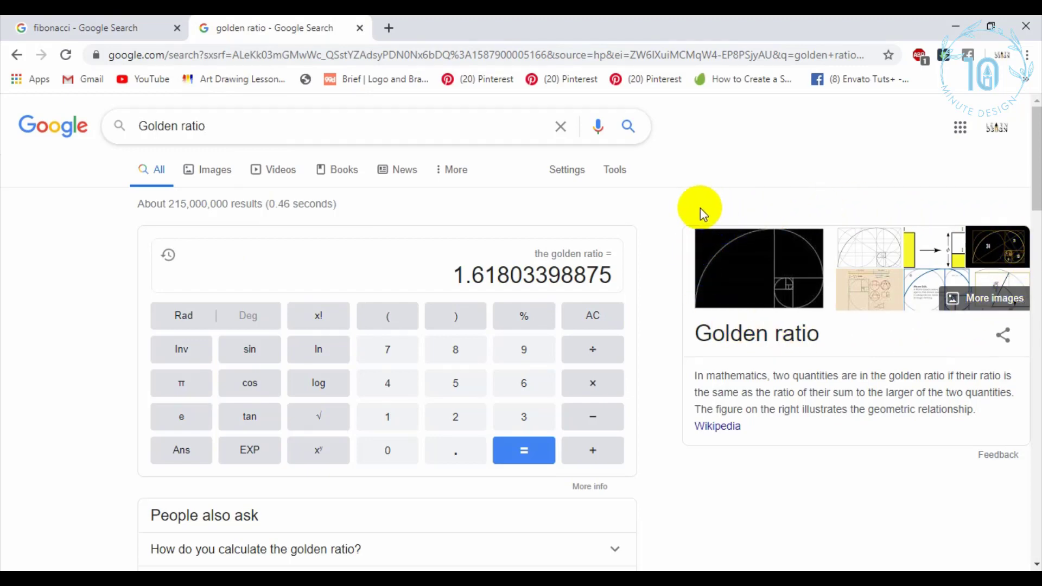
# Open the 'Fibonacci Sequence - Math is Fun' result from the fibonacci search in a new tab
pyautogui.click(82, 24)
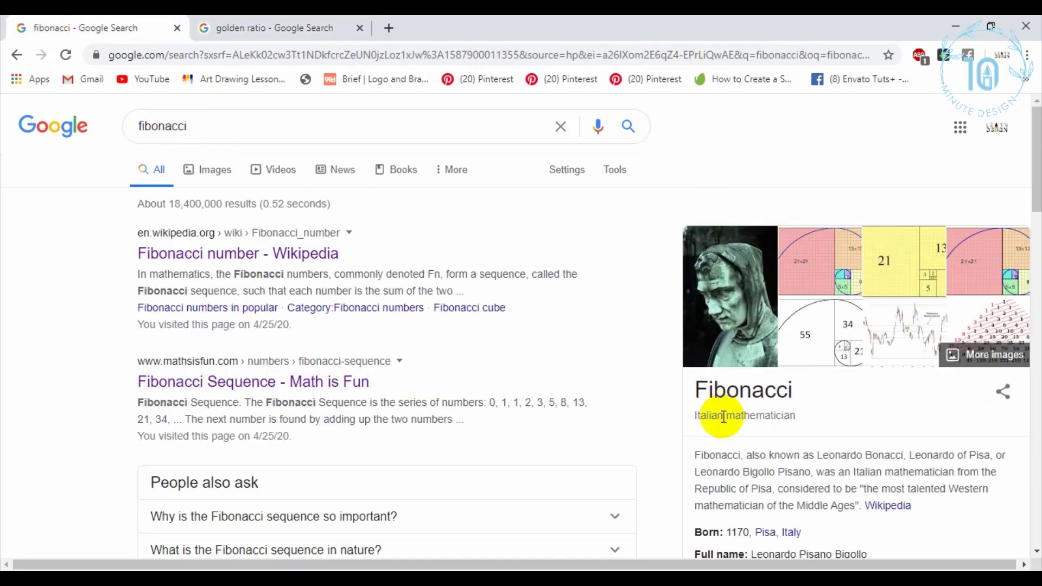
pyautogui.scroll(-2, 289, 261)
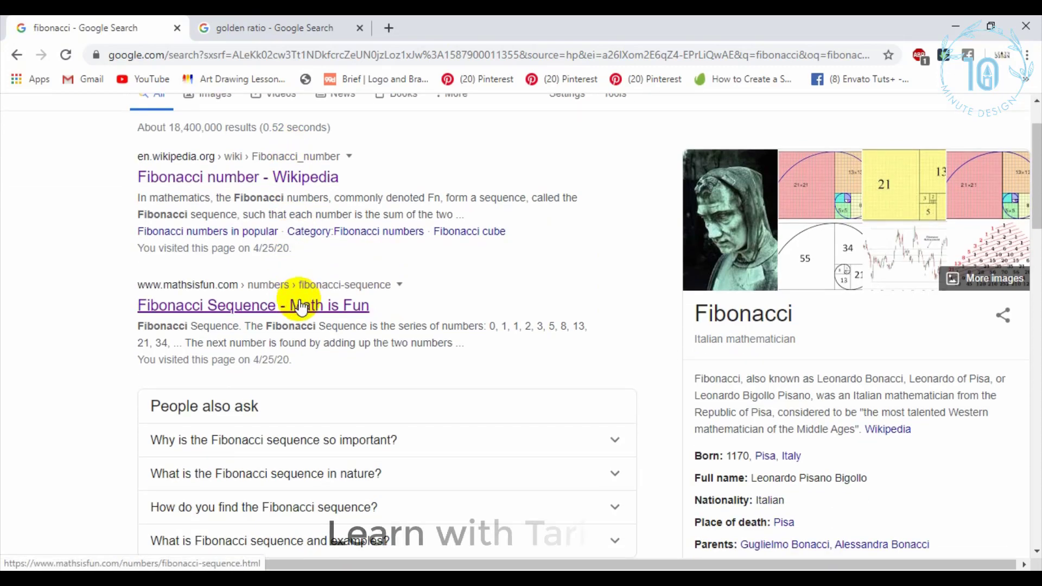
pyautogui.rightClick(312, 303)
pyautogui.click(340, 312)
pyautogui.click(303, 19)
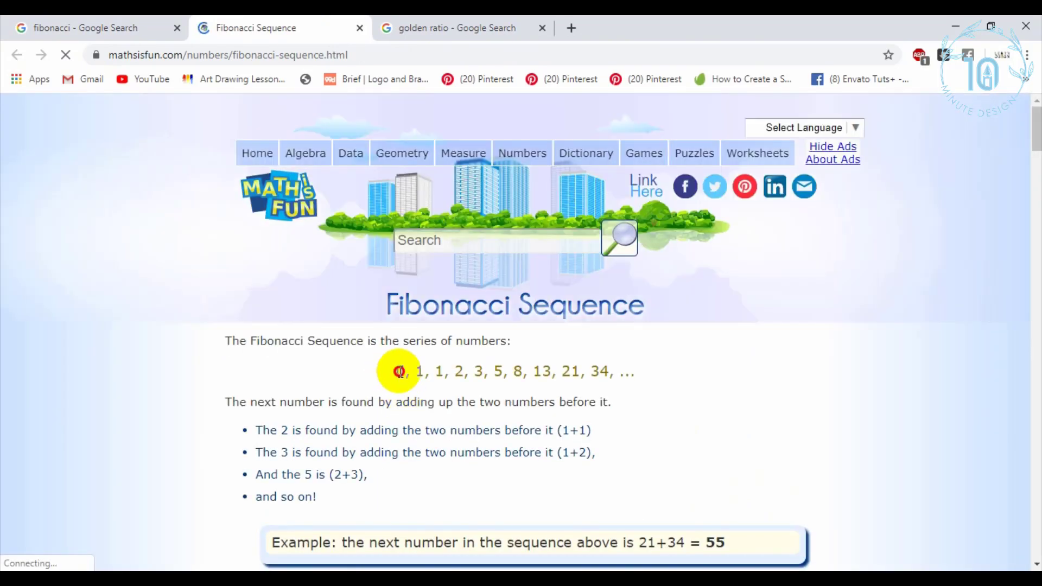
# Select and copy the Fibonacci numbers 0 through 34 from the Math is Fun page
pyautogui.moveTo(399, 371); pyautogui.dragTo(607, 369)
pyautogui.rightClick(555, 371)
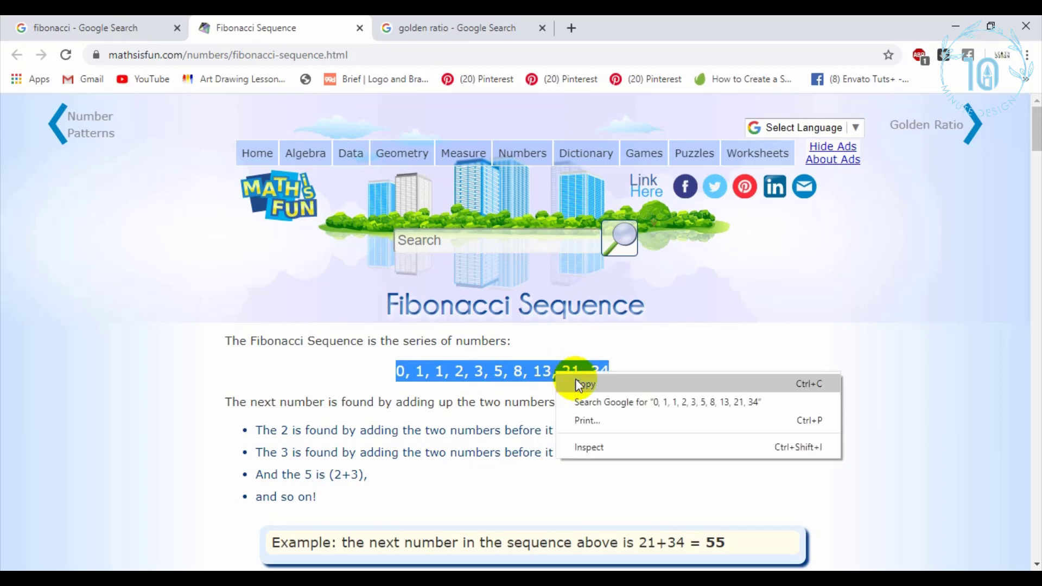
pyautogui.click(578, 380)
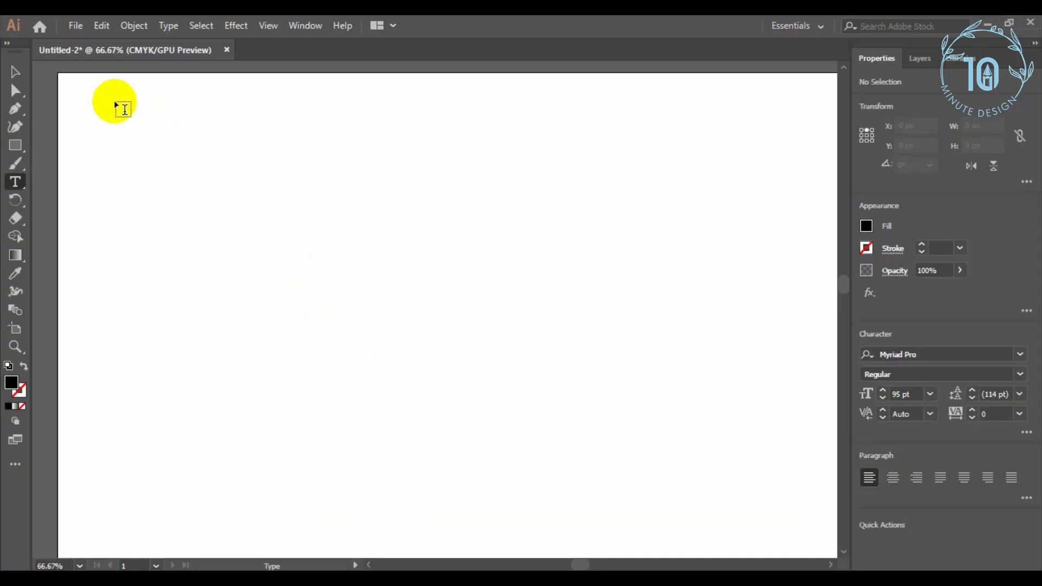
# Paste the Fibonacci sequence as text, delete the trailing ', 34', and move it near the artboard top
pyautogui.click(125, 109)
pyautogui.hotkey('ctrl', 'v')
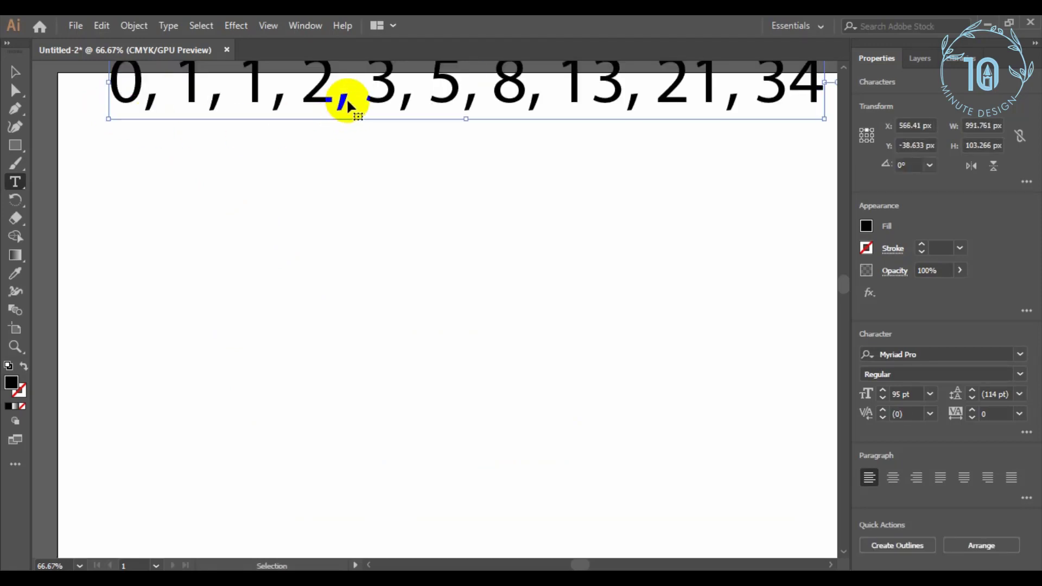
pyautogui.moveTo(347, 98); pyautogui.dragTo(333, 180)
pyautogui.moveTo(711, 175); pyautogui.dragTo(811, 179)
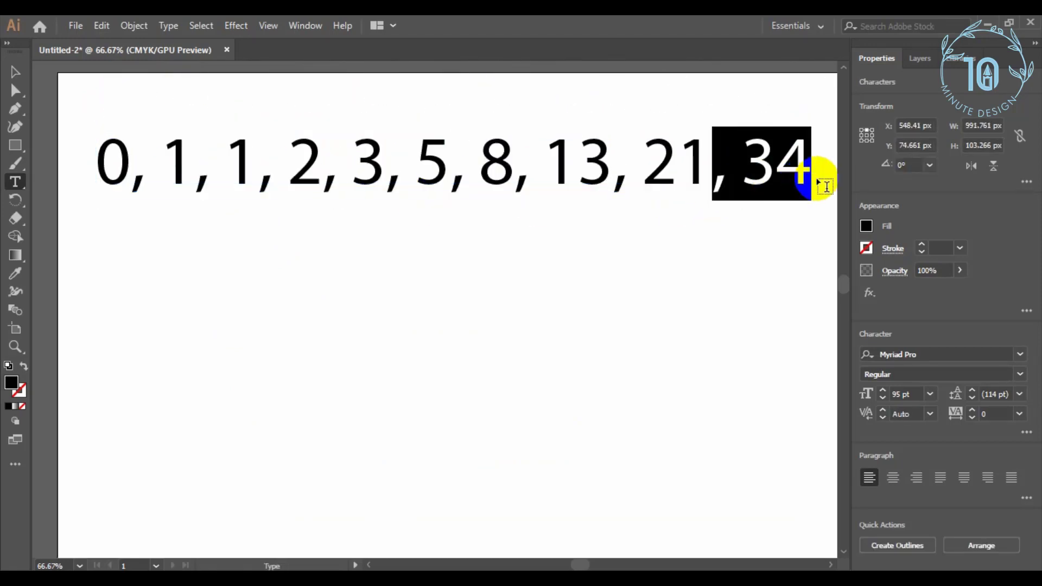
pyautogui.press('BackSpace')
pyautogui.click(23, 77)
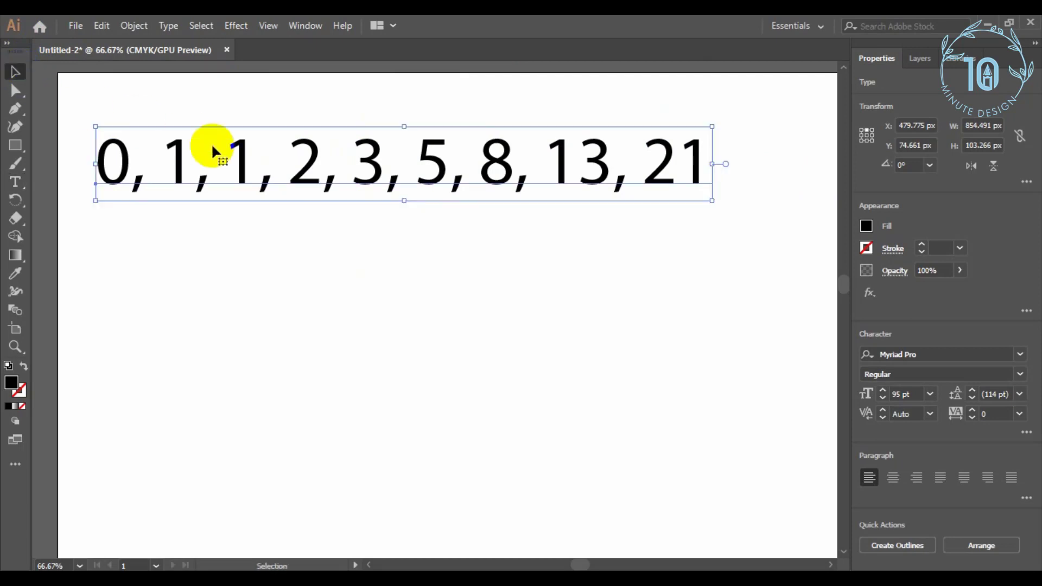
pyautogui.moveTo(240, 159); pyautogui.dragTo(235, 125)
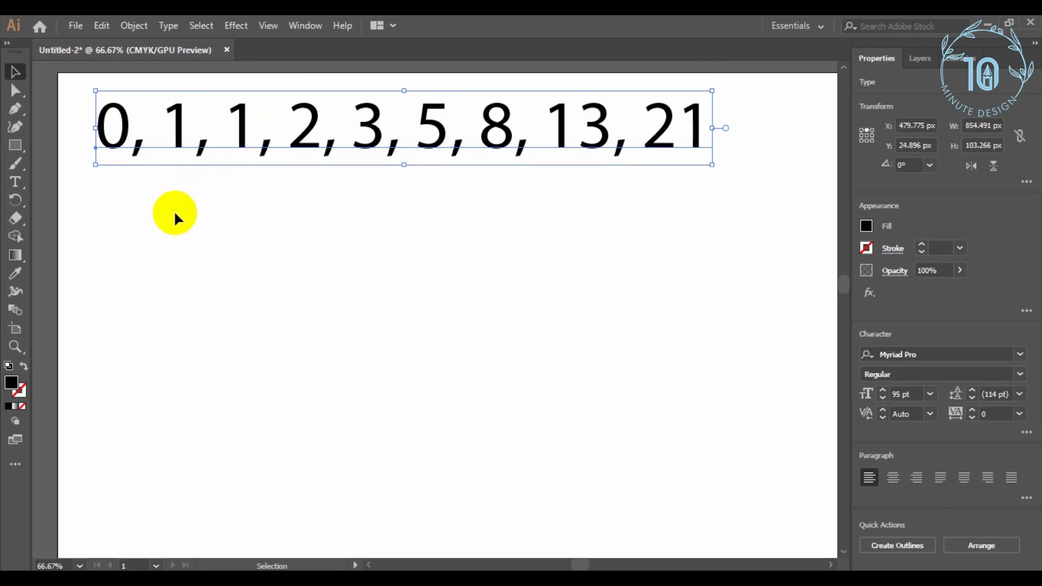
pyautogui.click(6, 147)
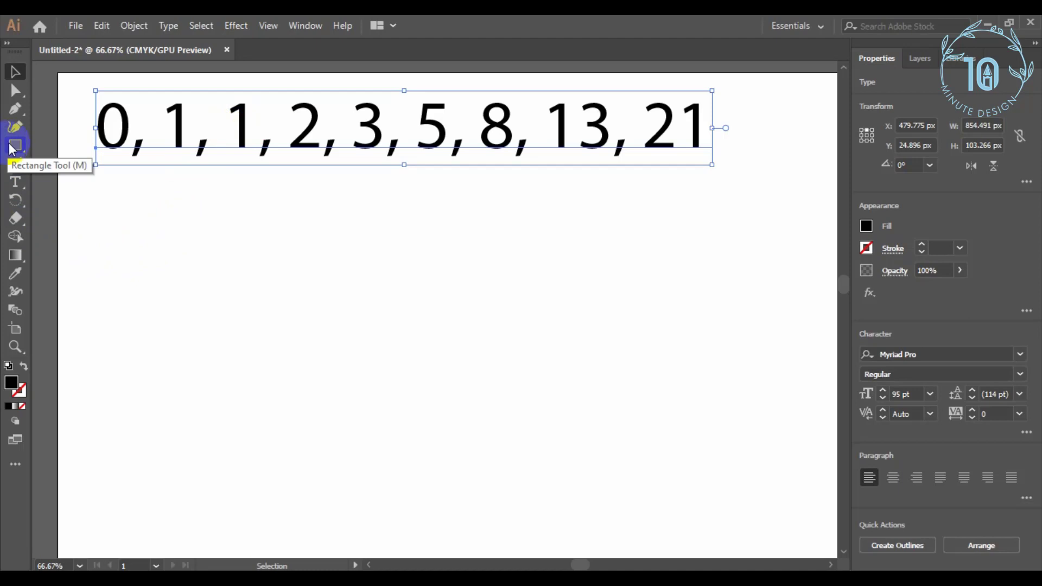
# Create a rectangle sized 0.0001 by 0 that is nearly invisible, then deselect it
pyautogui.click(13, 147)
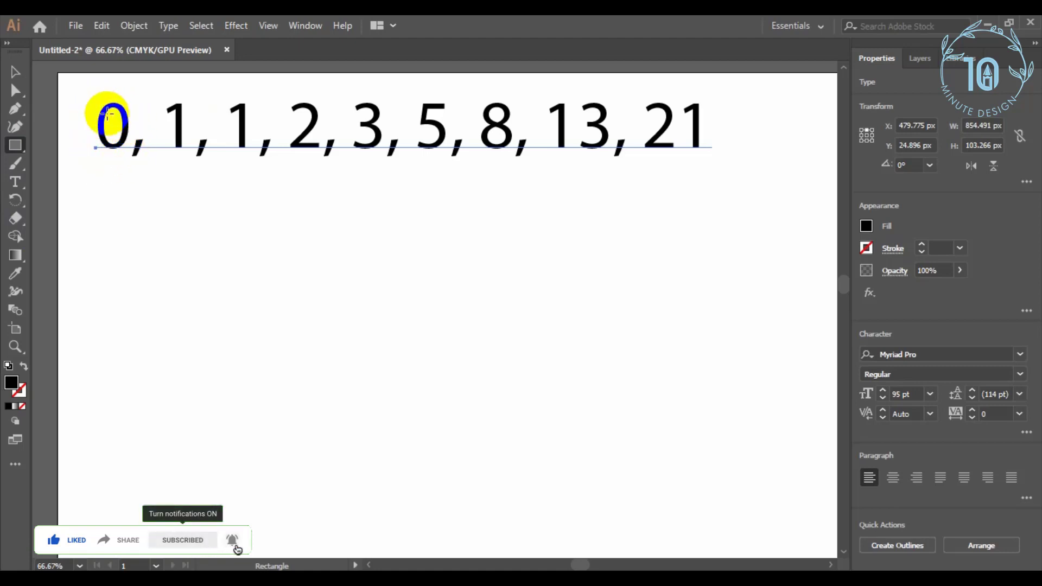
pyautogui.click(134, 254)
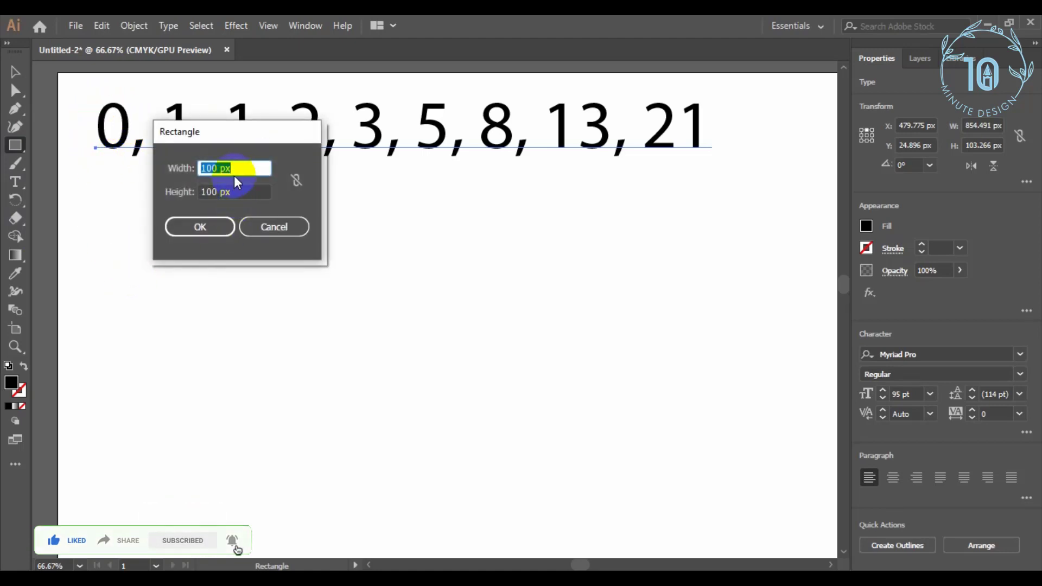
pyautogui.write('0.0001')
pyautogui.press('Tab')
pyautogui.write('0')
pyautogui.click(200, 226)
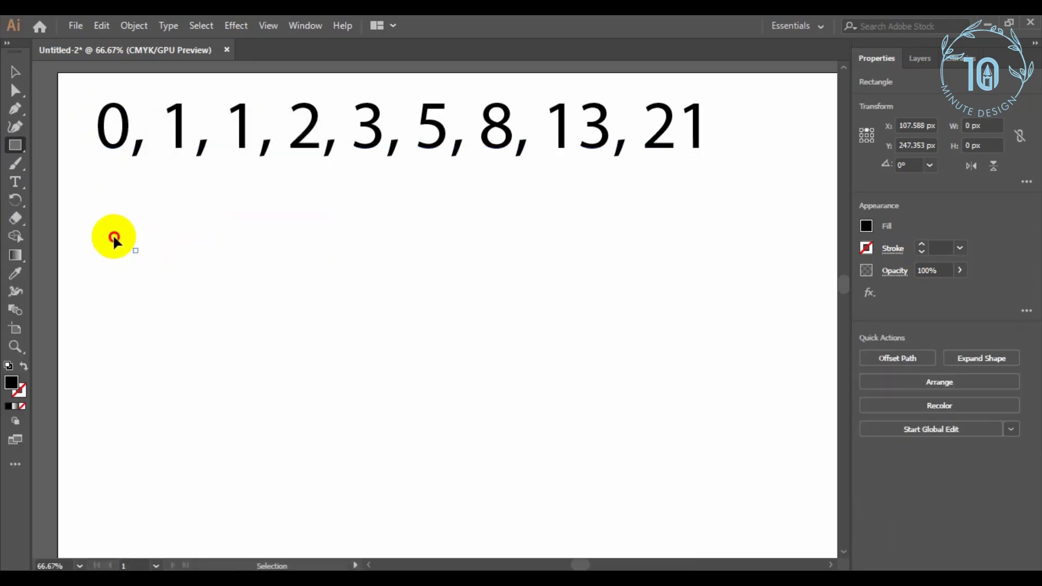
pyautogui.hotkey('ctrl', 'shift', 'a')
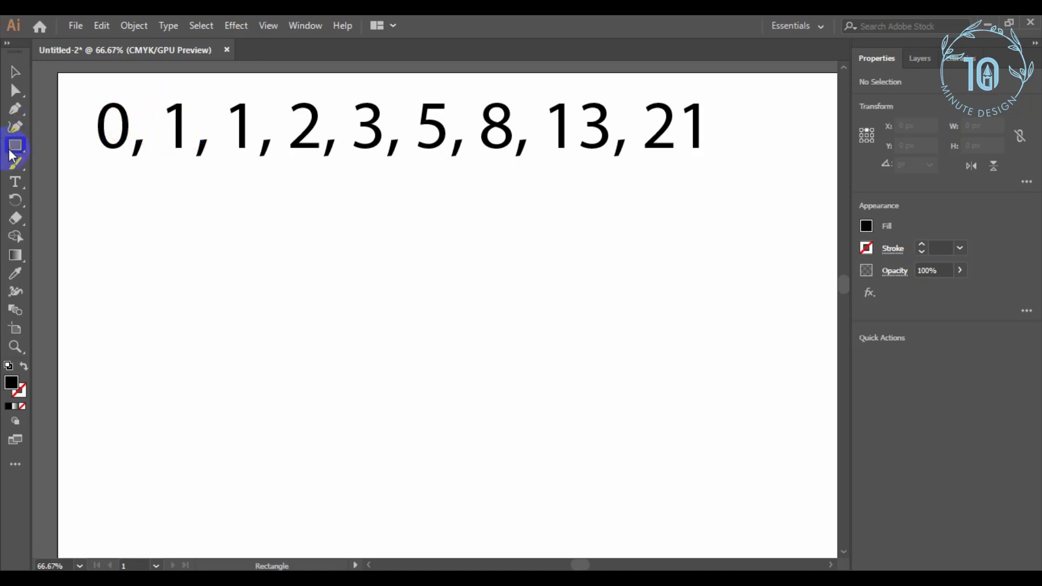
# Create a 100 × 100 px square from the Rectangle dialog
pyautogui.click(177, 273)
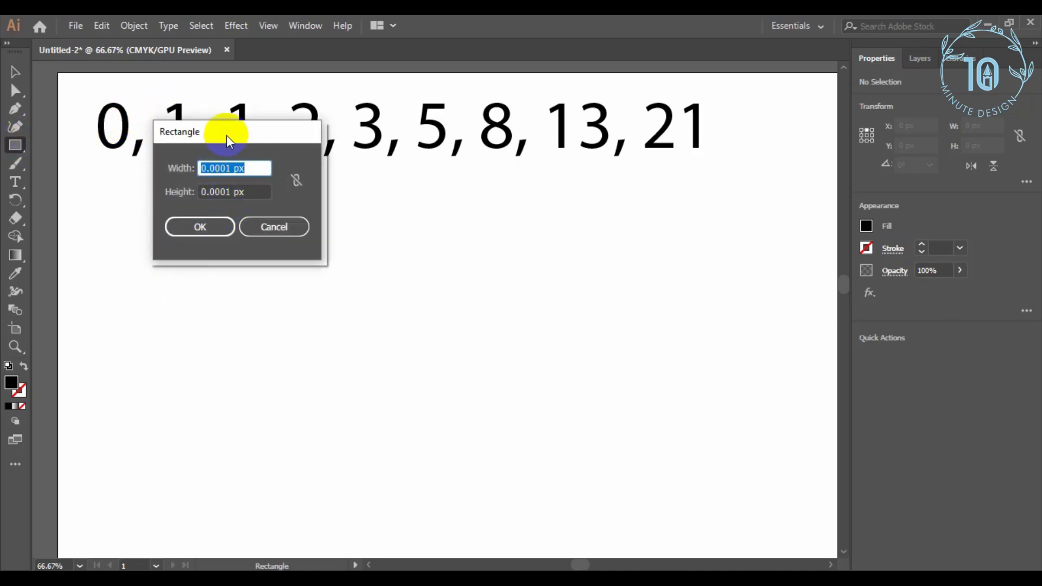
pyautogui.moveTo(227, 135); pyautogui.dragTo(233, 200)
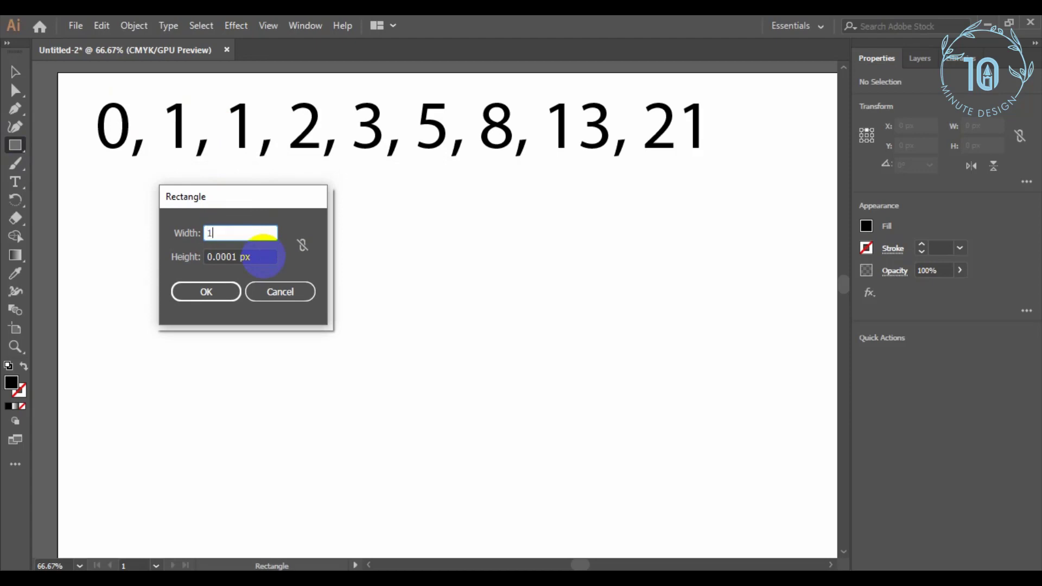
pyautogui.write('00')
pyautogui.click(264, 255)
pyautogui.write('100')
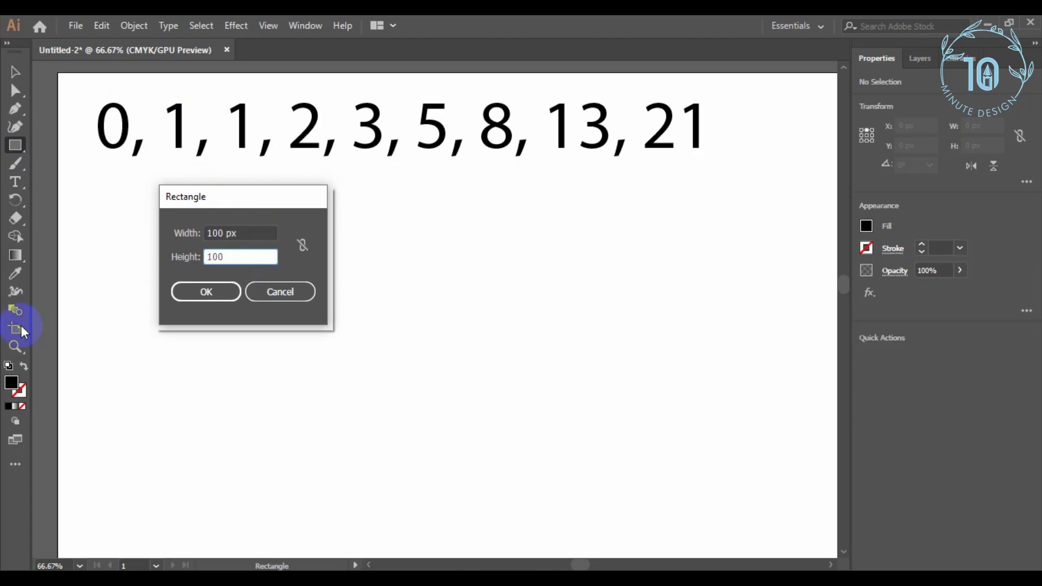
pyautogui.click(190, 295)
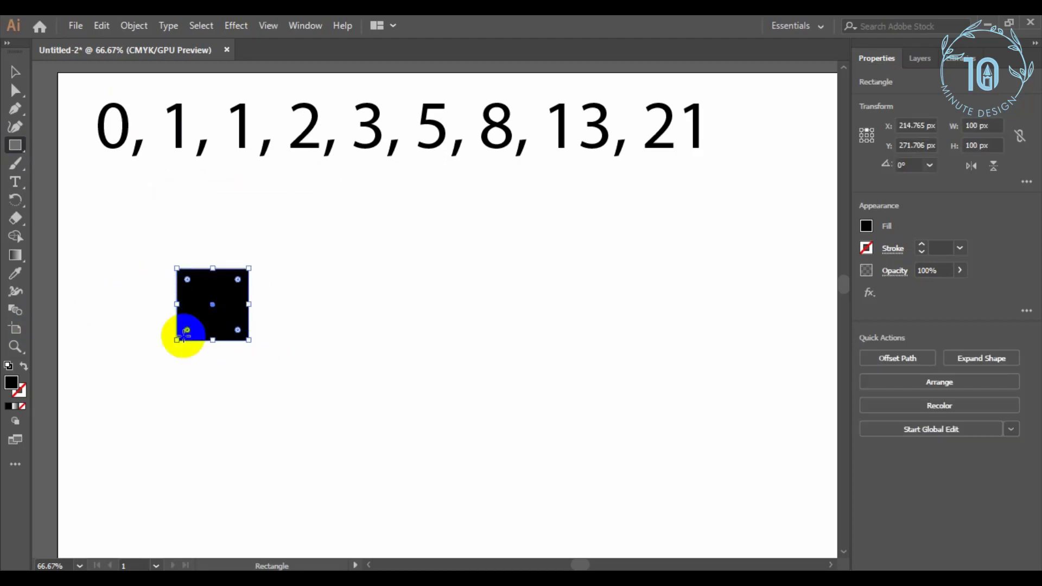
# Turn the square into an unfilled outline and move it below the start of the numbers
pyautogui.click(24, 367)
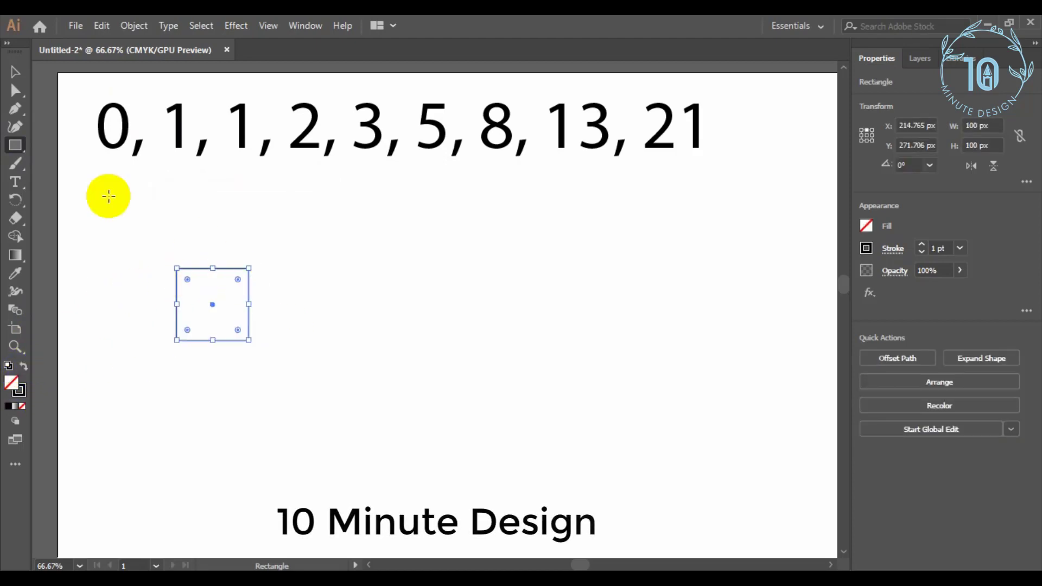
pyautogui.click(14, 68)
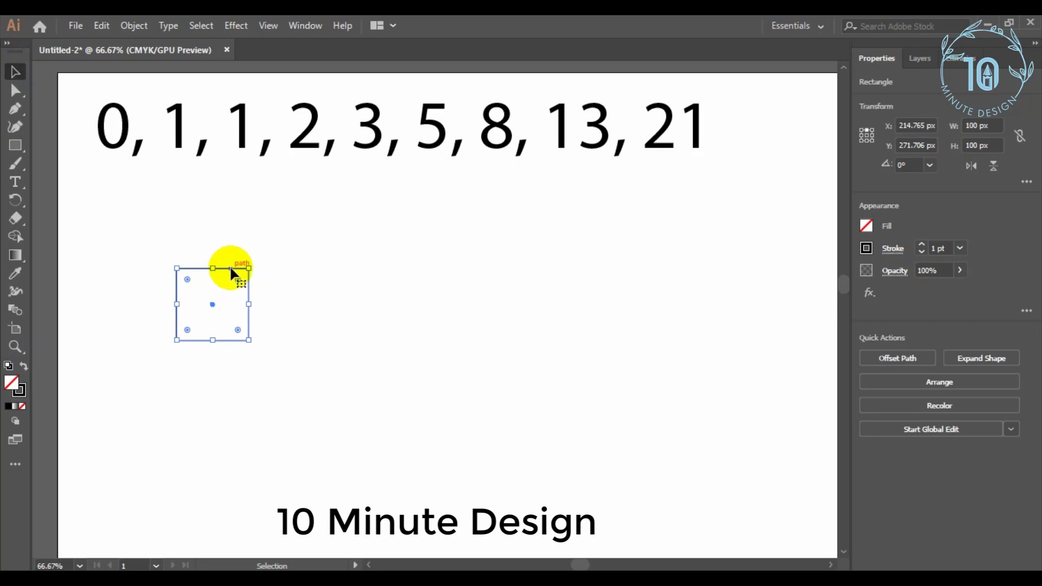
pyautogui.moveTo(230, 265); pyautogui.dragTo(143, 195)
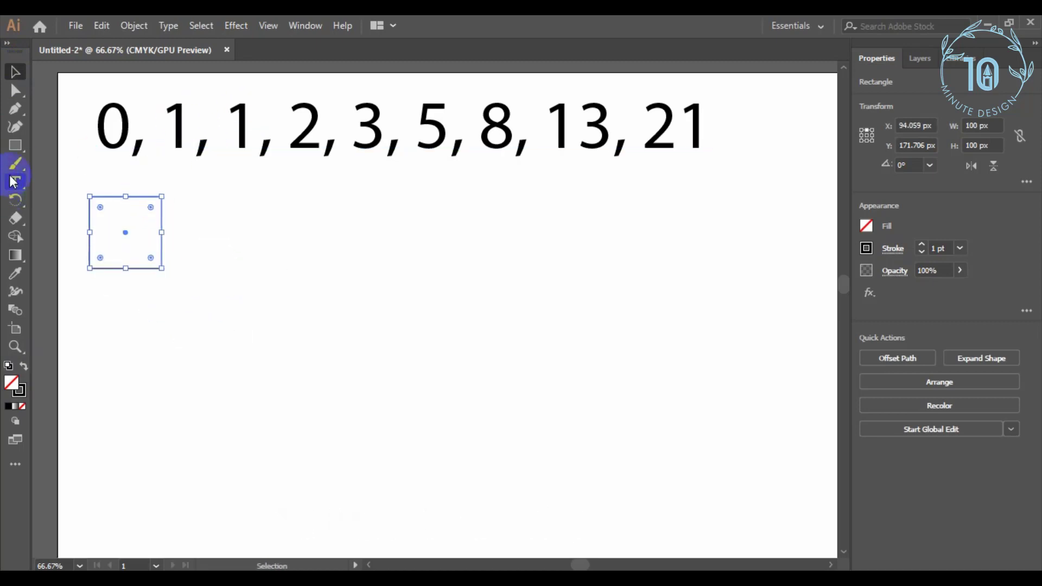
# Deselect, then add a second 100 px square at the first square's top-right corner
pyautogui.click(16, 147)
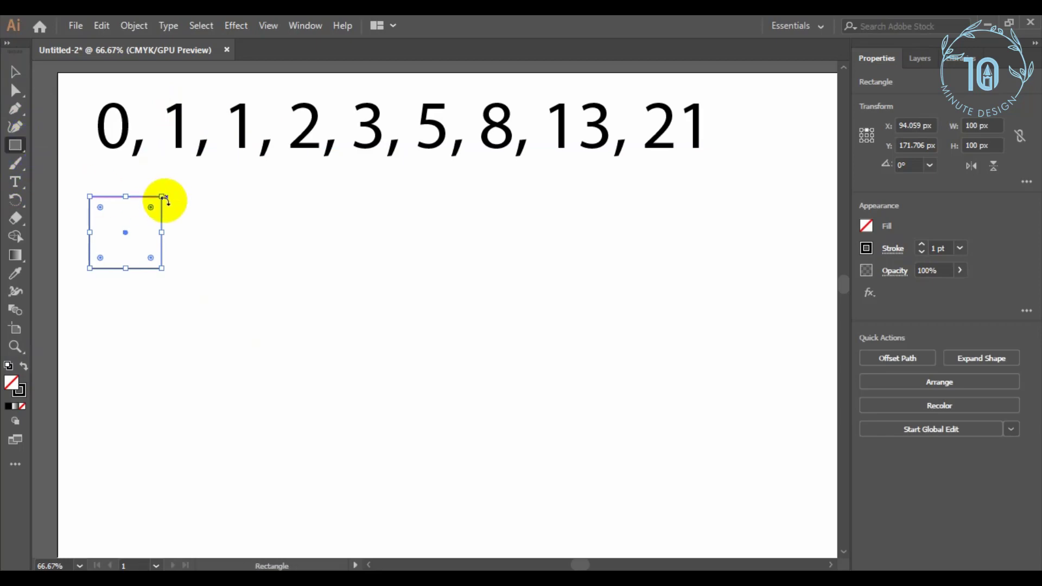
pyautogui.click(235, 26)
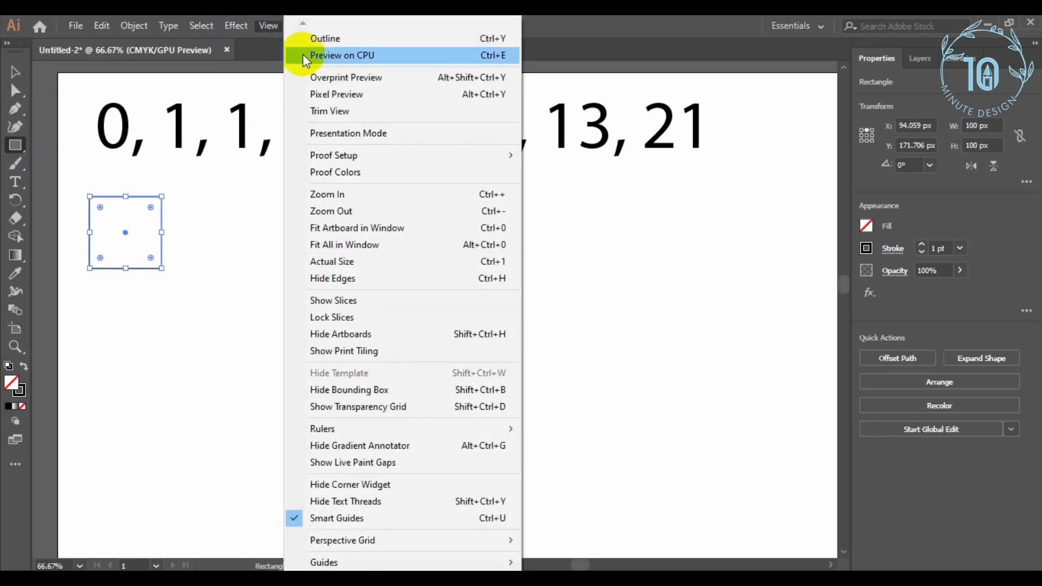
pyautogui.click(268, 25)
pyautogui.click(201, 26)
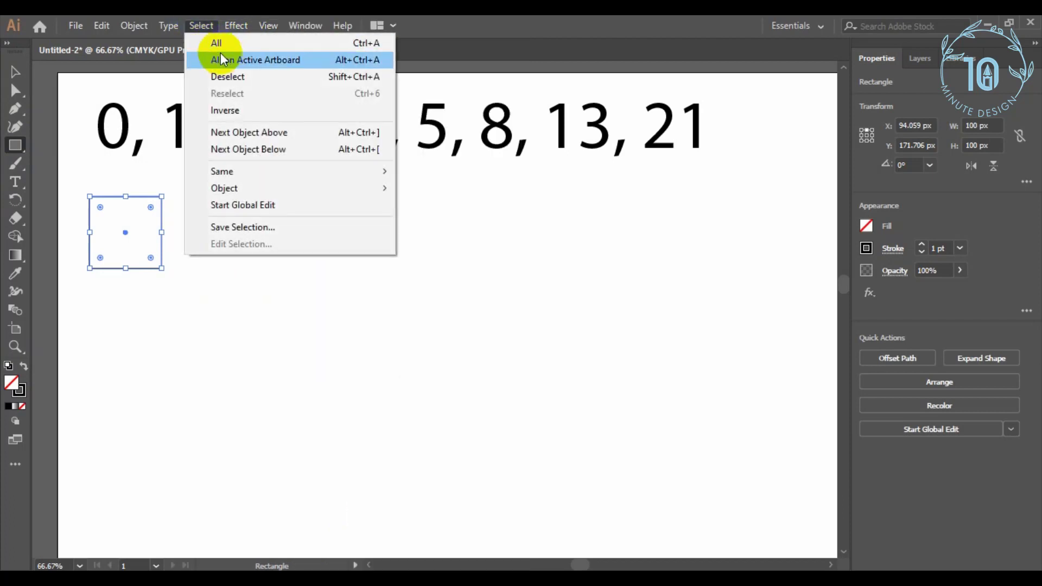
pyautogui.click(235, 80)
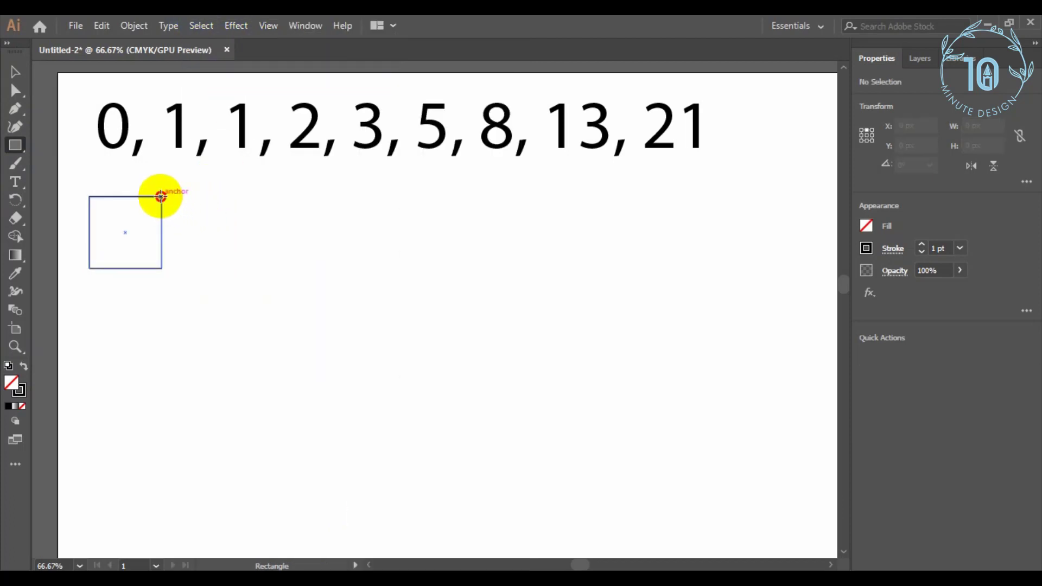
pyautogui.click(161, 197)
pyautogui.click(225, 292)
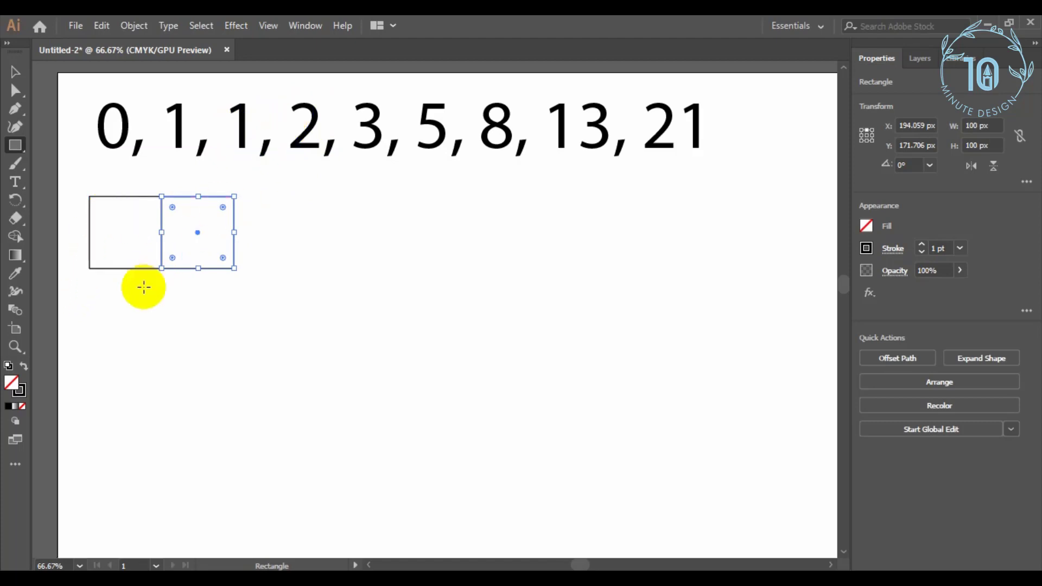
# Add adjoining 200 px and 300 px squares to the grid
pyautogui.click(90, 270)
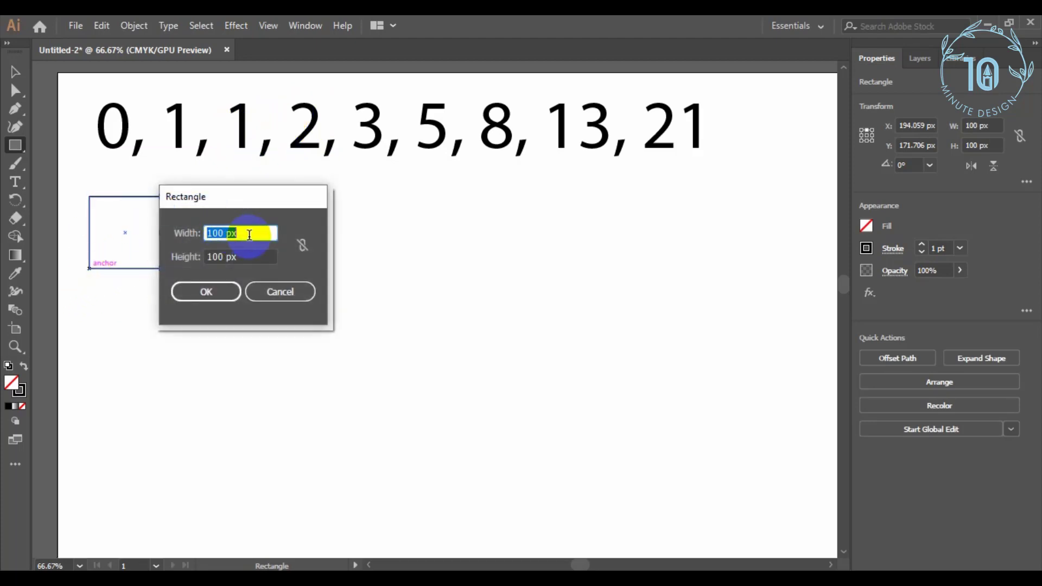
pyautogui.write('200')
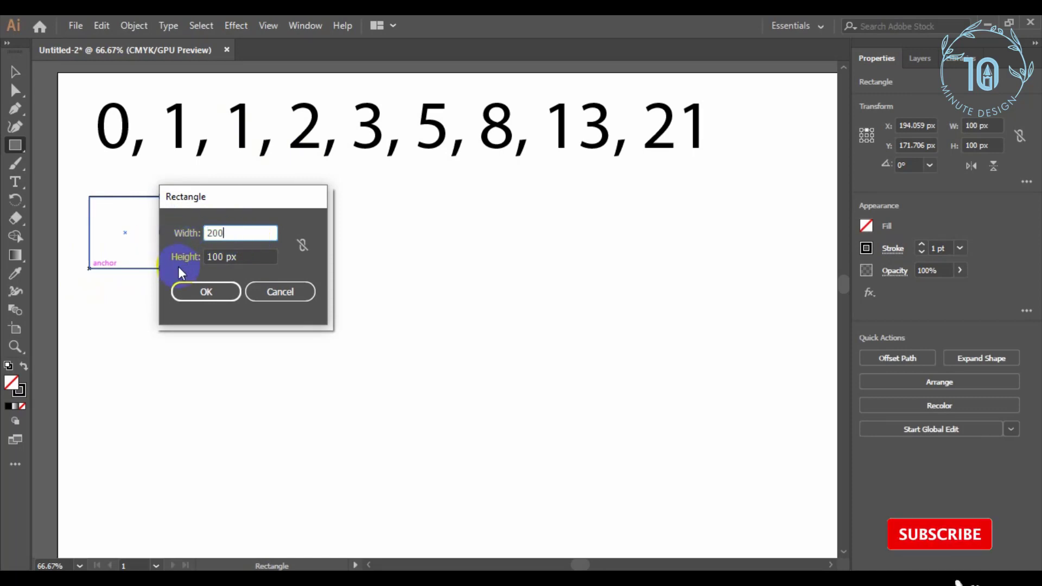
pyautogui.click(212, 257)
pyautogui.write('200')
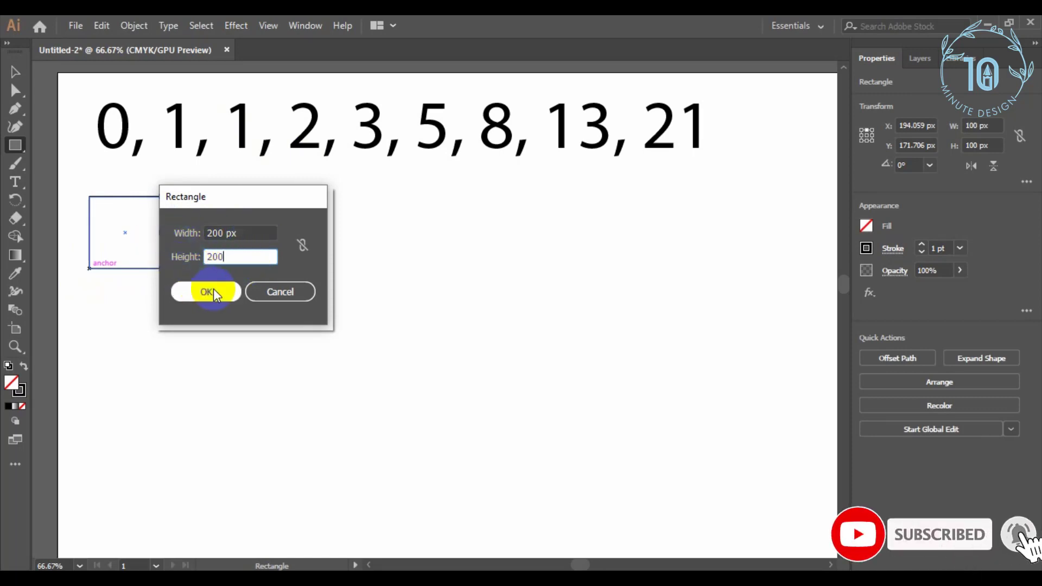
pyautogui.click(213, 291)
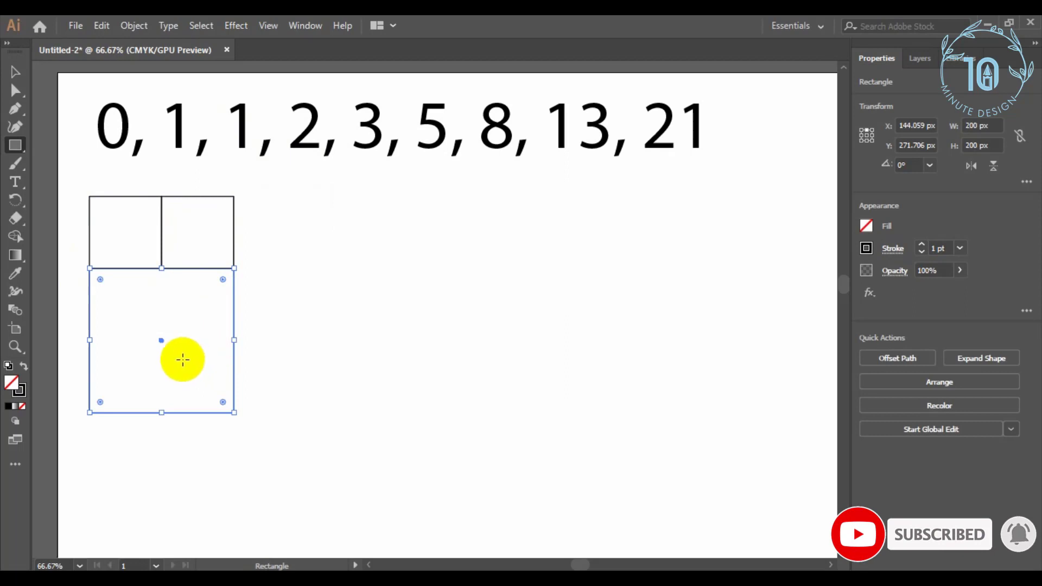
pyautogui.click(234, 196)
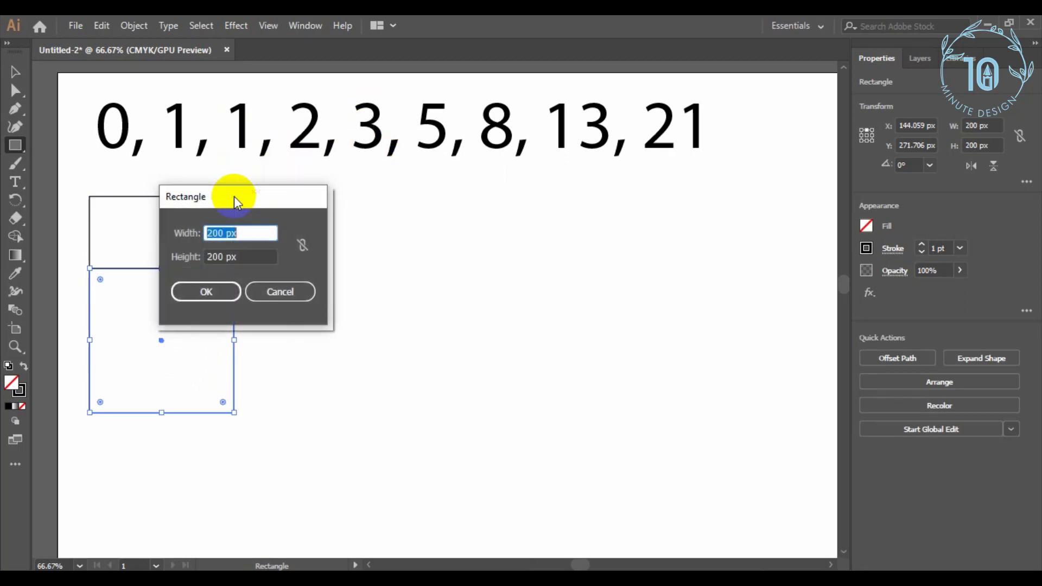
pyautogui.write('300')
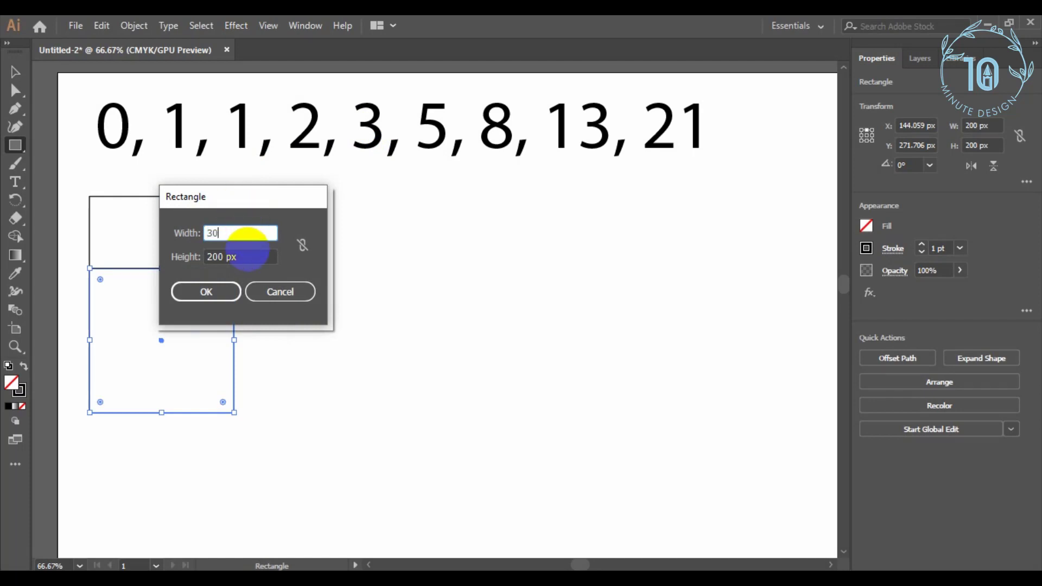
pyautogui.click(249, 254)
pyautogui.moveTo(249, 253); pyautogui.dragTo(192, 263)
pyautogui.write('30')
pyautogui.click(201, 291)
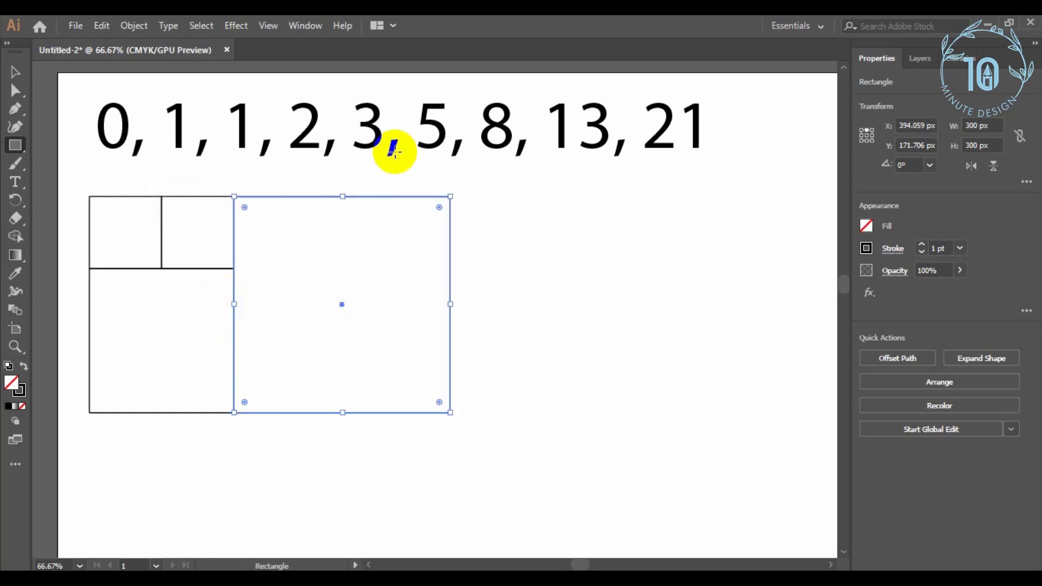
# Add adjoining 500 px and 800 px squares to the grid
pyautogui.click(90, 412)
pyautogui.write('00')
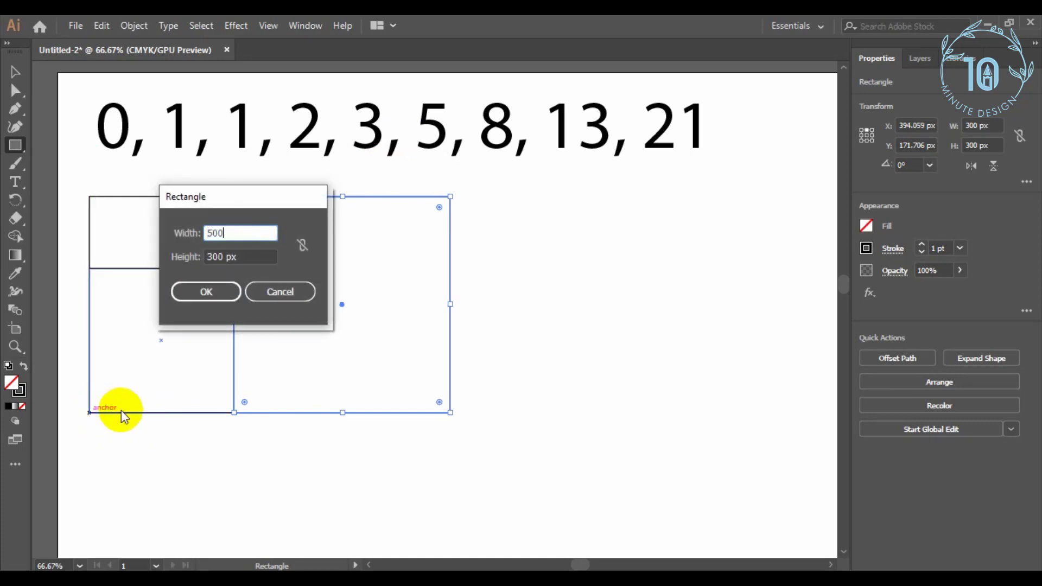
pyautogui.click(244, 256)
pyautogui.write('500')
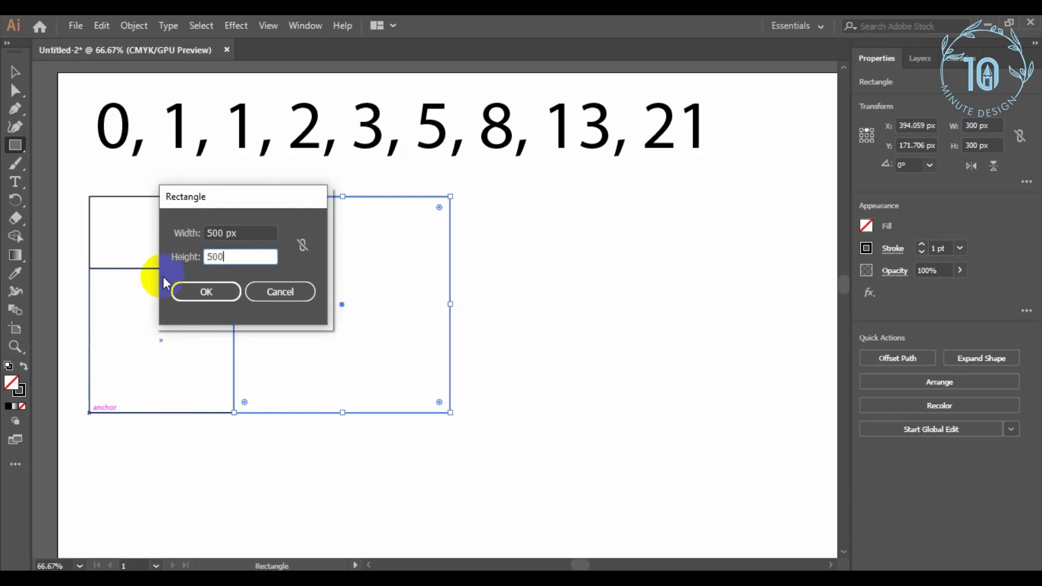
pyautogui.click(207, 292)
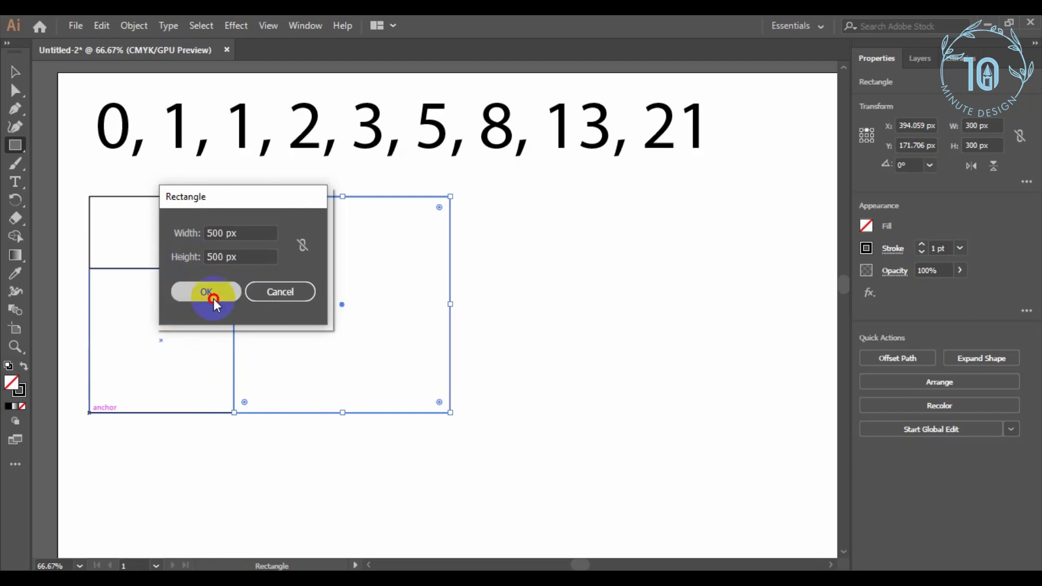
pyautogui.click(451, 197)
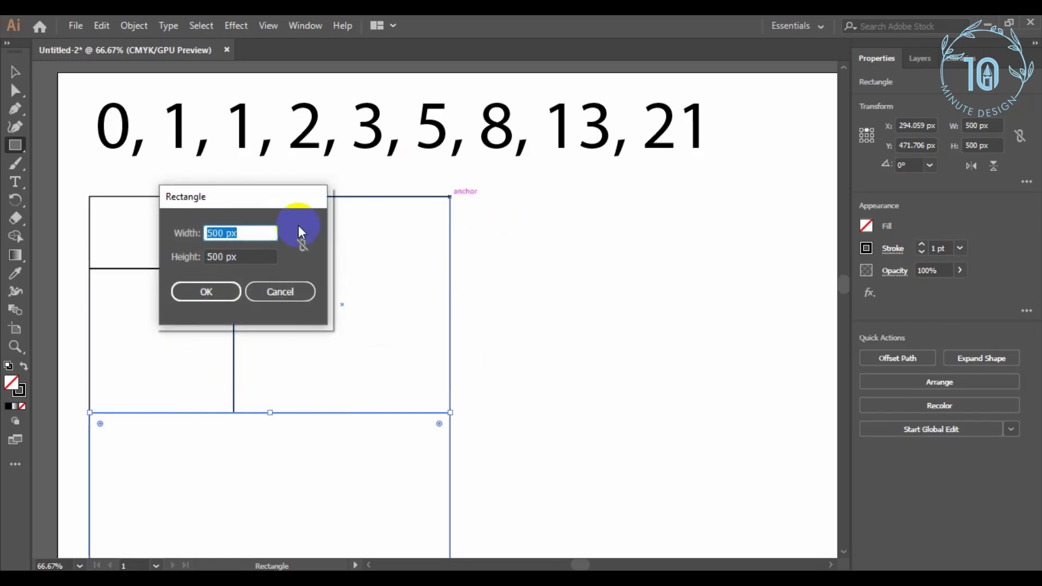
pyautogui.write('800')
pyautogui.press('Tab')
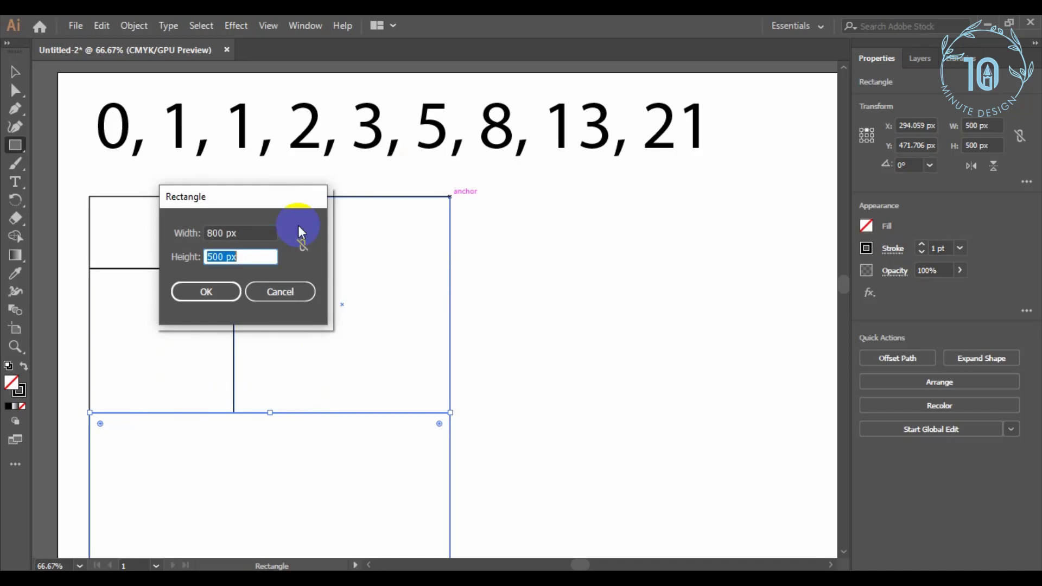
pyautogui.write('800')
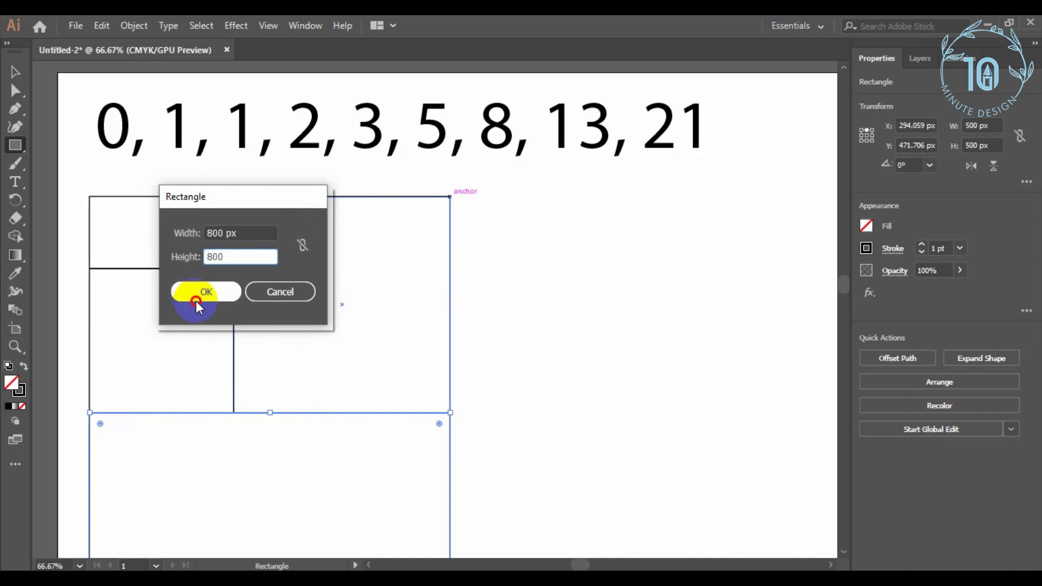
pyautogui.click(197, 301)
pyautogui.keyDown('ctrl'); pyautogui.keyDown('alt'); pyautogui.click(472, 342); pyautogui.keyUp('alt'); pyautogui.keyUp('ctrl')
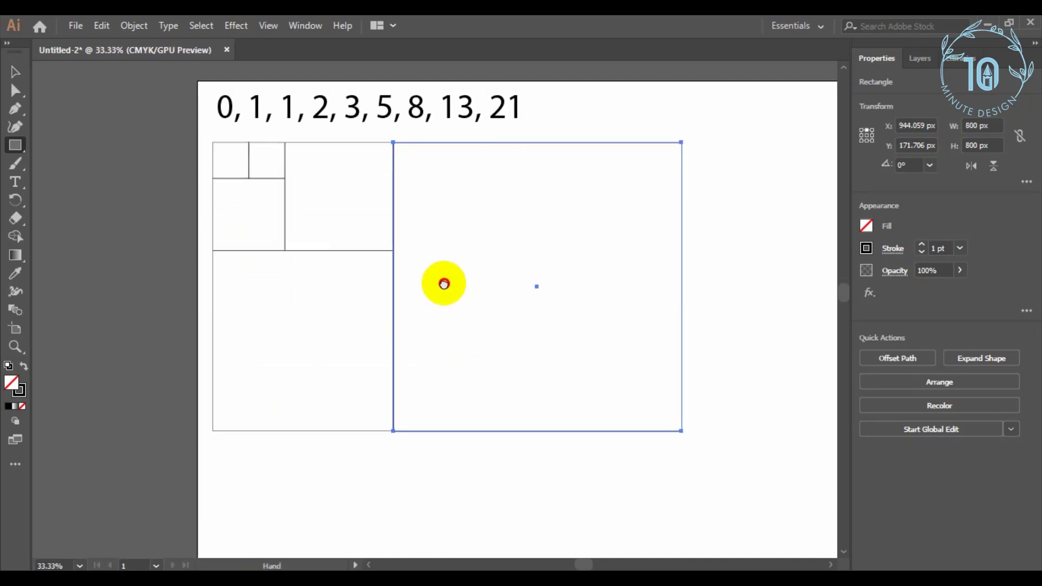
# Add adjoining 1300 px and 2100 px squares to complete the grid
pyautogui.click(213, 431)
pyautogui.write('13')
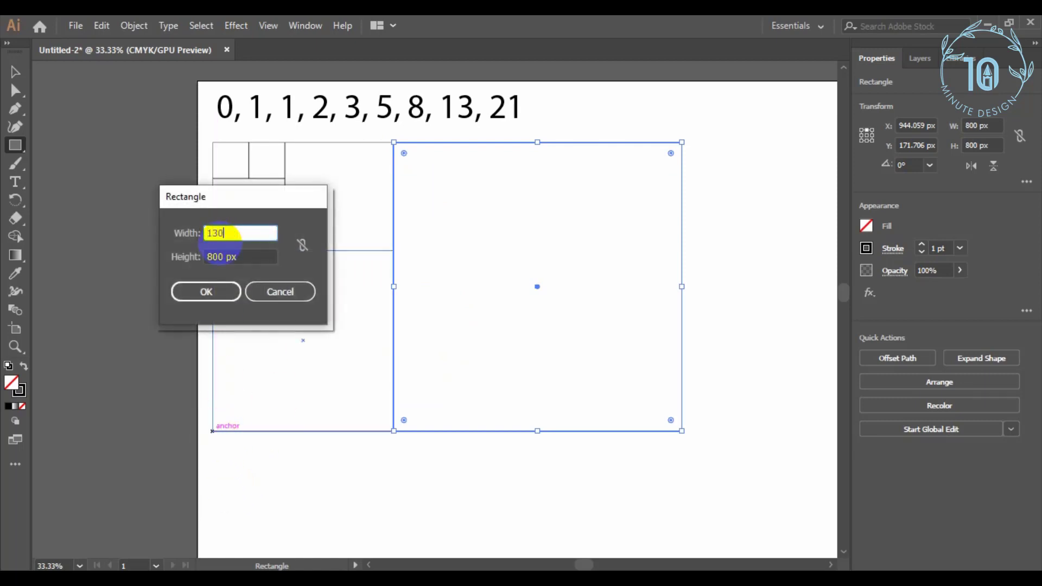
pyautogui.write('00')
pyautogui.press('Tab')
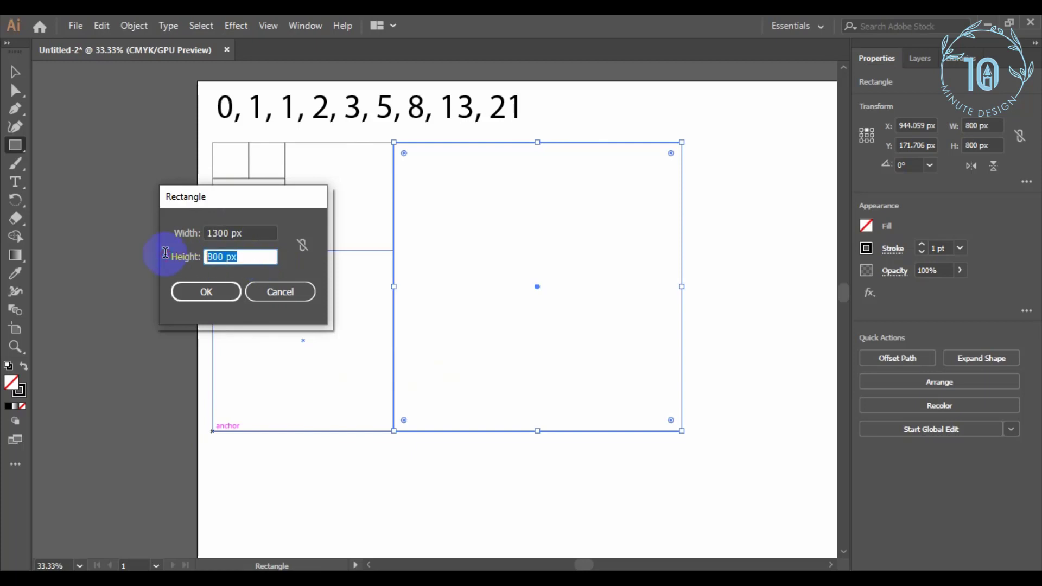
pyautogui.write('1300')
pyautogui.click(190, 292)
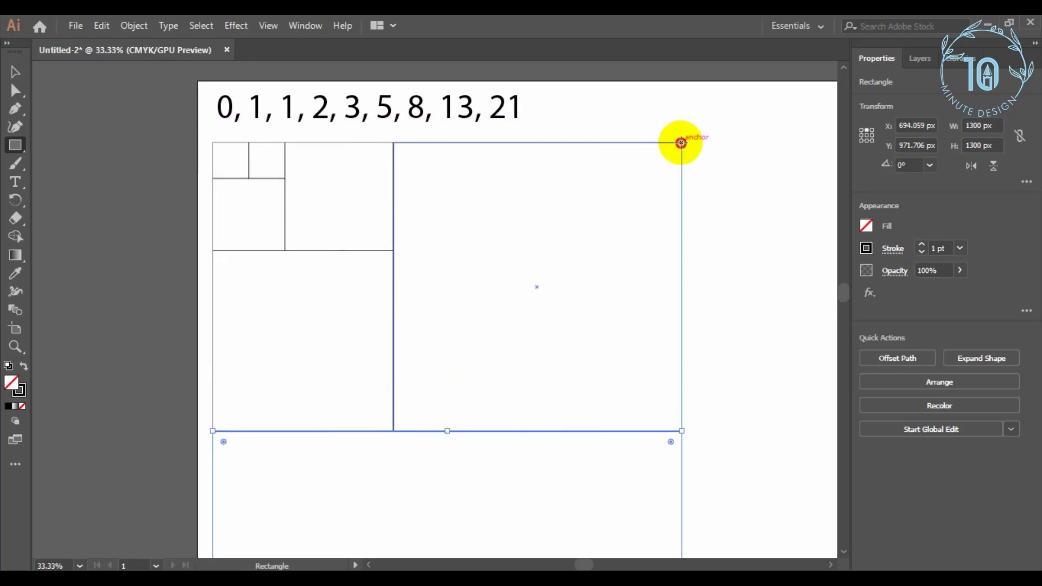
pyautogui.click(682, 142)
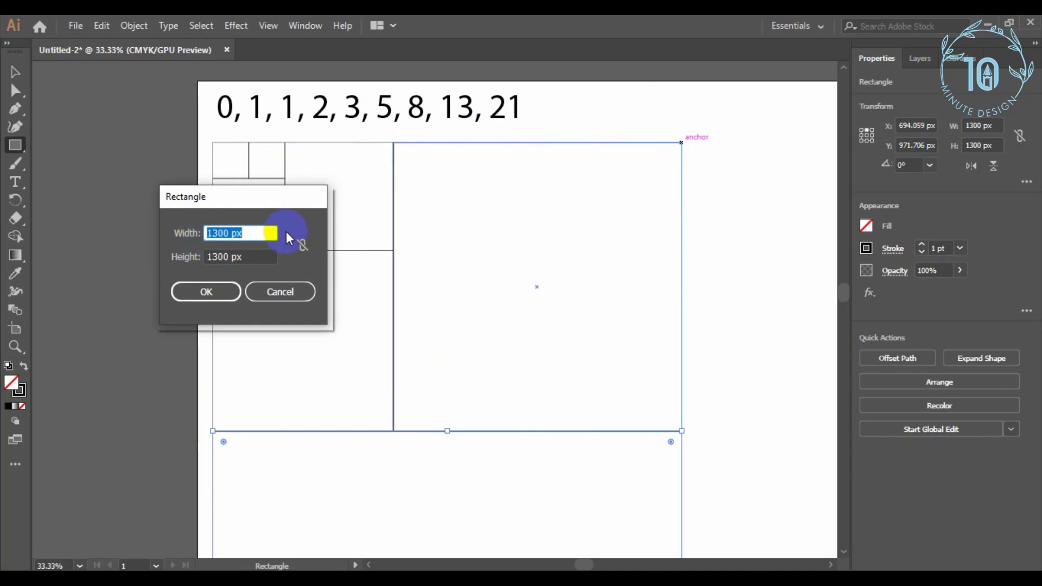
pyautogui.write('1, 1')
pyautogui.press('BackSpace')
pyautogui.press('BackSpace')
pyautogui.write('2')
pyautogui.write('100')
pyautogui.press('Tab')
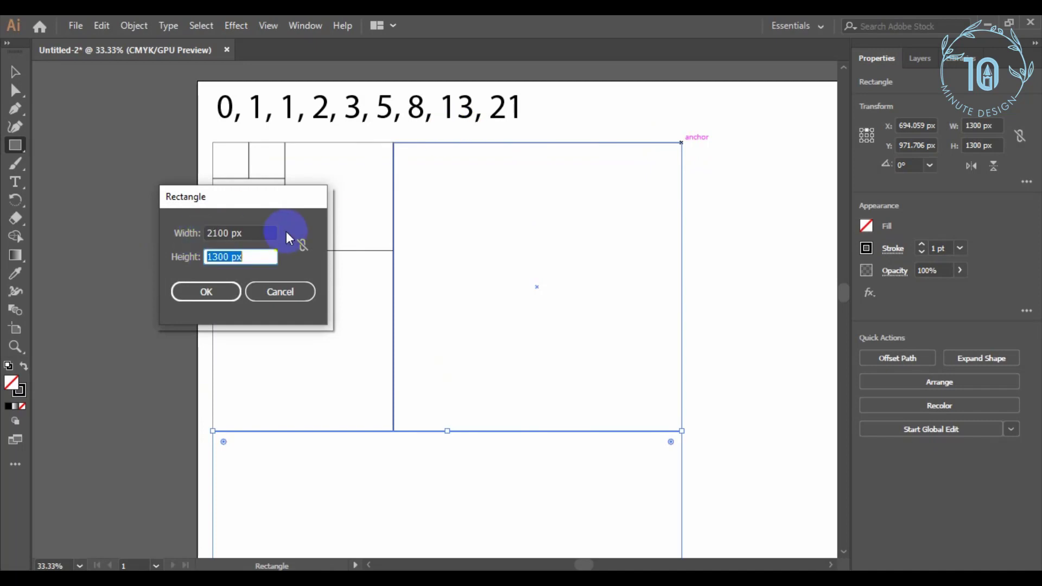
pyautogui.write('2100')
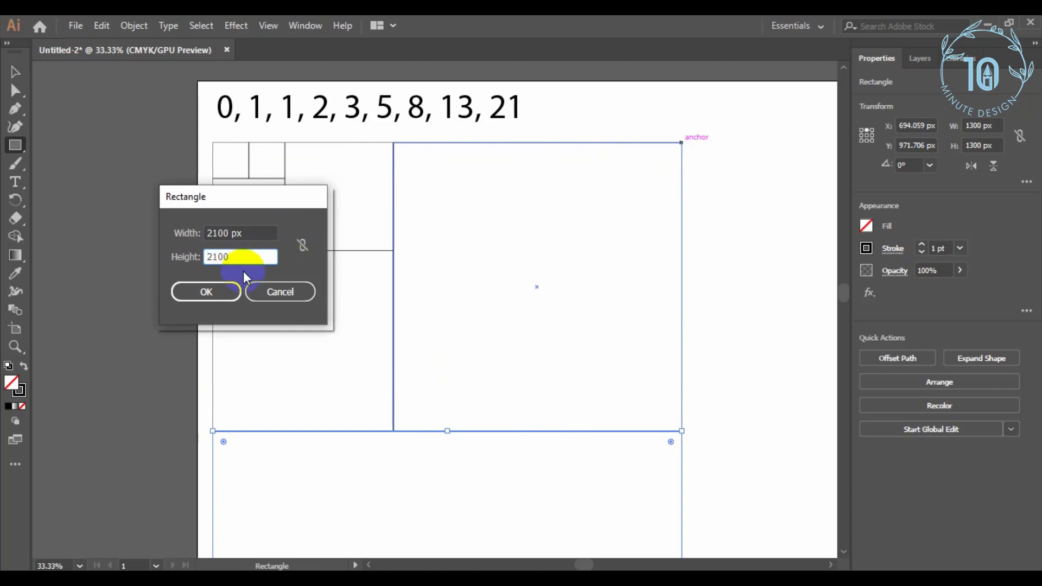
pyautogui.click(221, 288)
pyautogui.keyDown('alt'); pyautogui.click(475, 353); pyautogui.keyUp('alt')
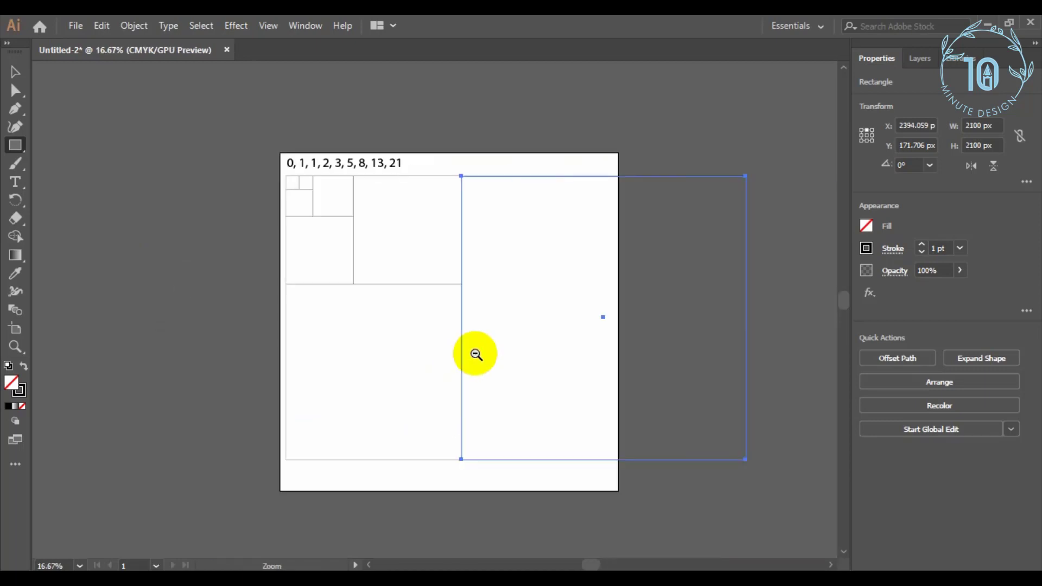
# Select all squares, scale the grid down, and move it under the number sequence
pyautogui.keyDown('alt'); pyautogui.click(477, 354); pyautogui.keyUp('alt')
pyautogui.click(15, 71)
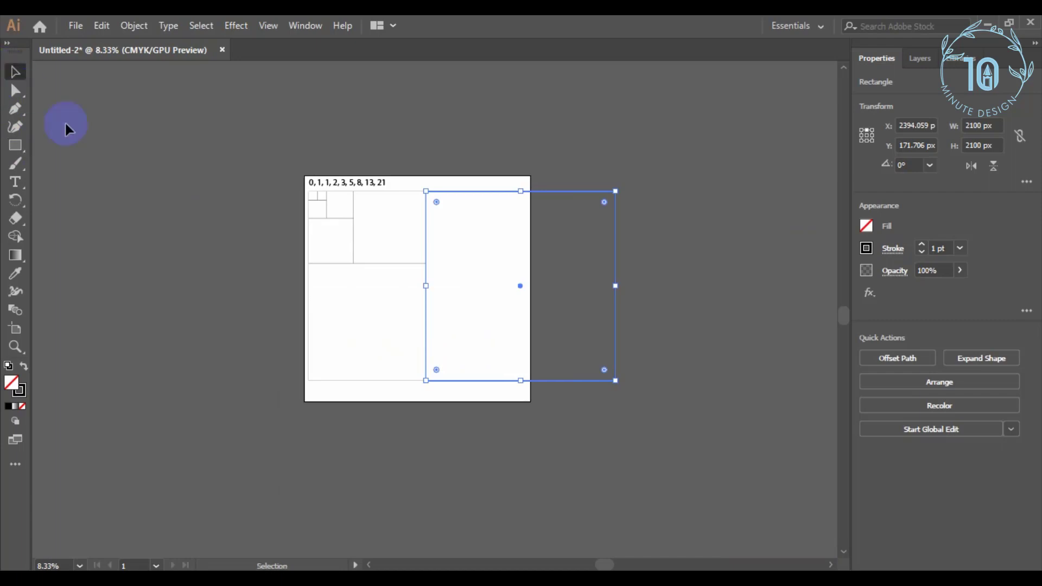
pyautogui.click(286, 202)
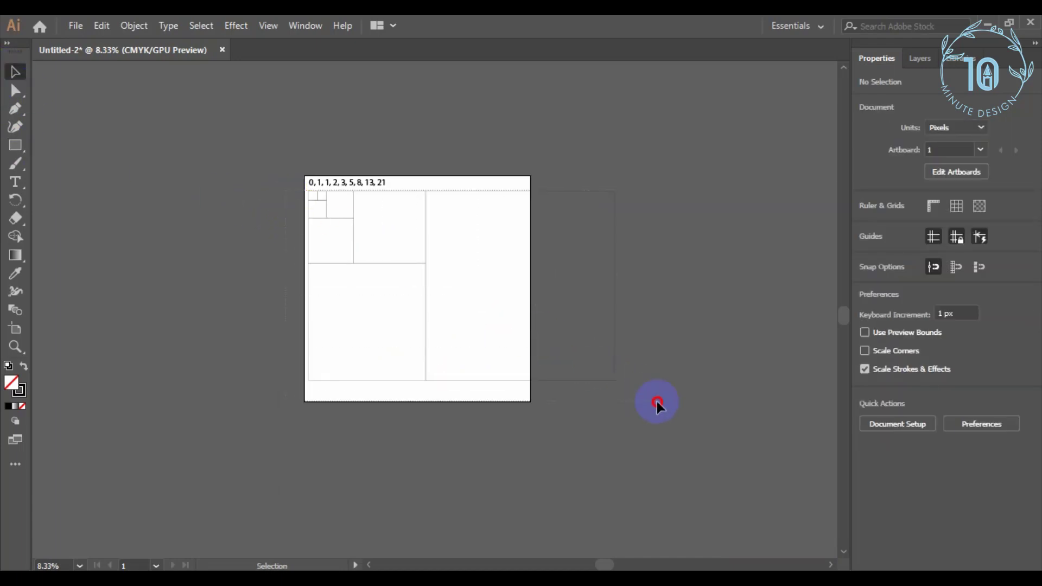
pyautogui.hotkey('ctrl', 'a')
pyautogui.moveTo(617, 286); pyautogui.dragTo(512, 284)
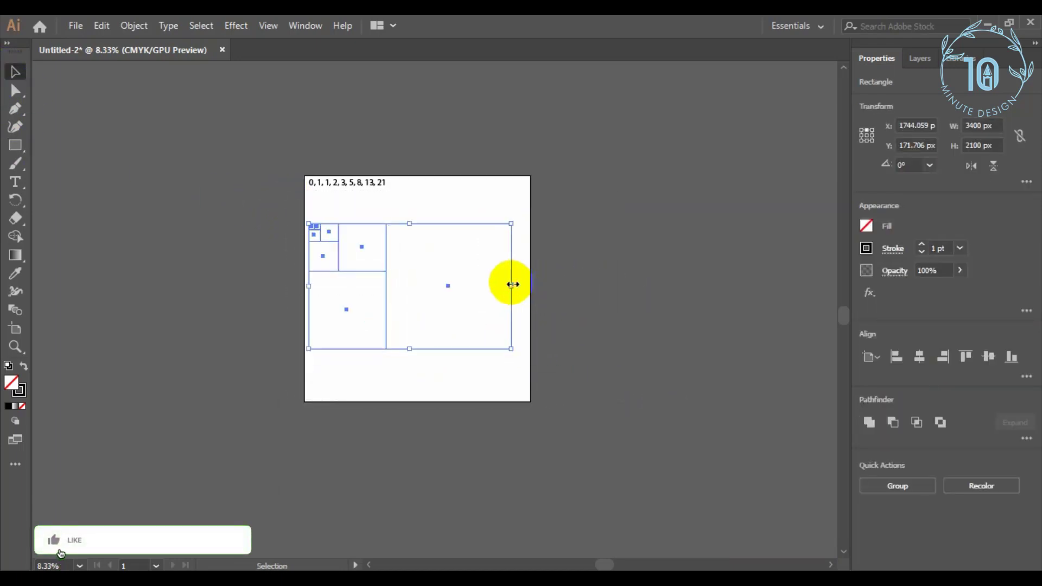
pyautogui.keyDown('ctrl'); pyautogui.click(337, 267); pyautogui.keyUp('ctrl')
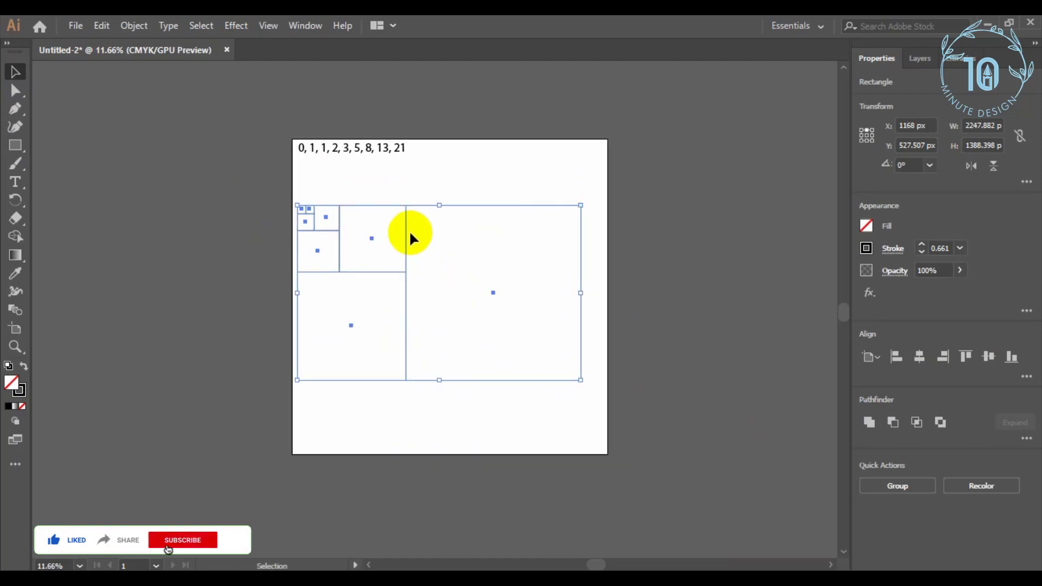
pyautogui.moveTo(411, 238); pyautogui.dragTo(411, 217)
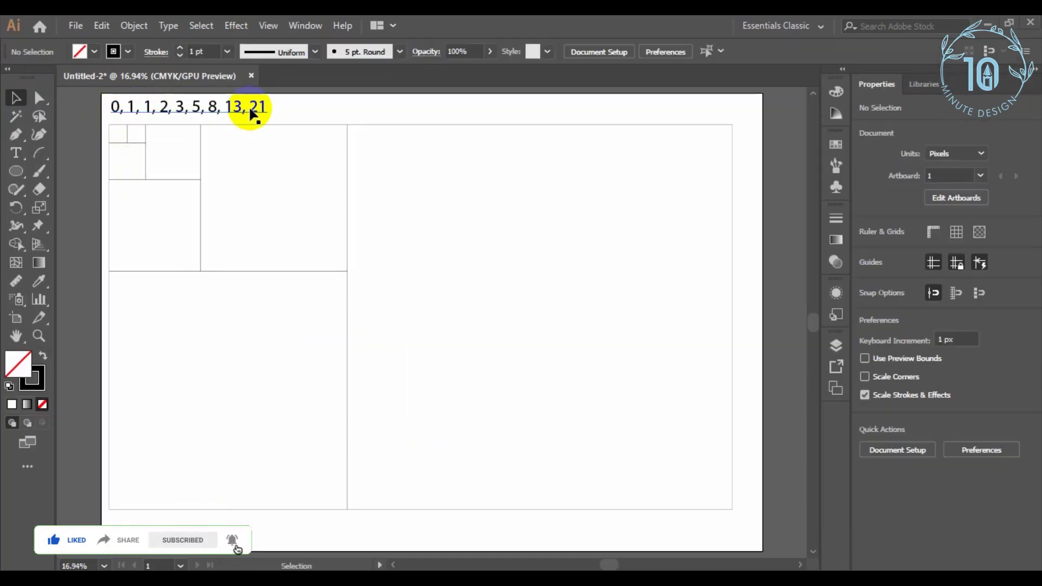
# Draw a 100 × 100 px circle at the grid's top-left square and zoom in on it
pyautogui.click(396, 129)
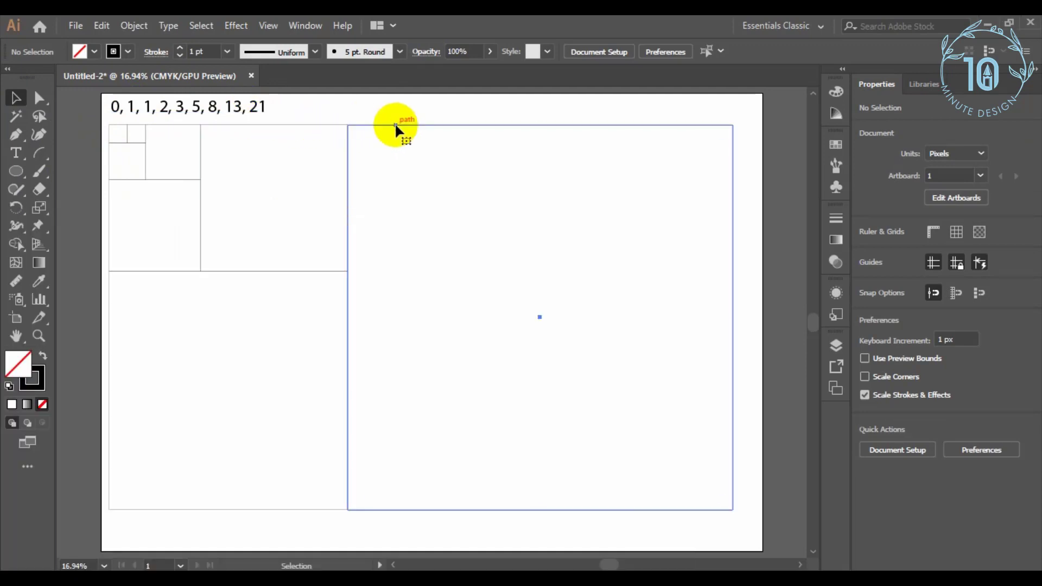
pyautogui.click(396, 128)
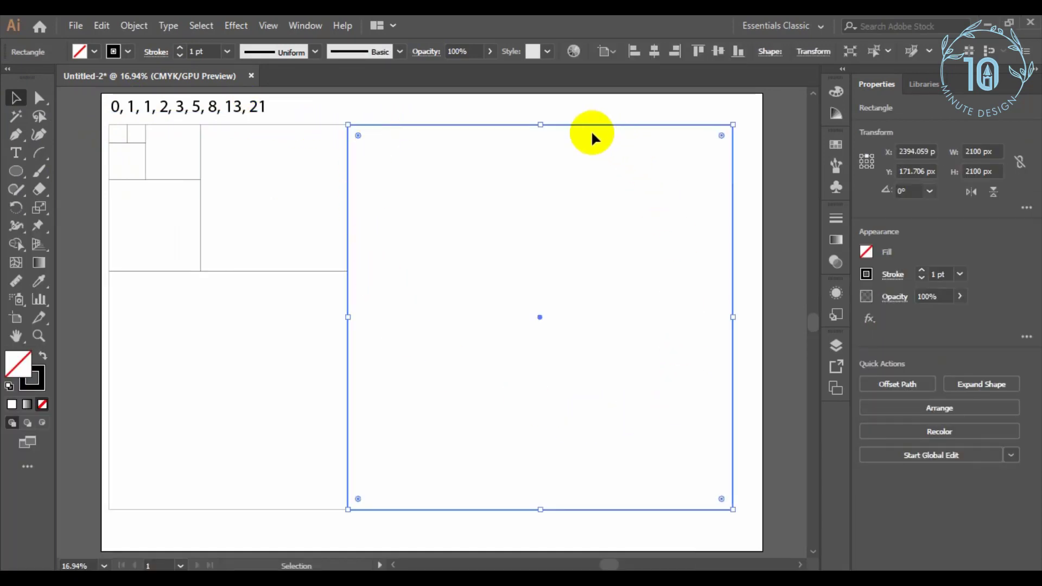
pyautogui.click(109, 125)
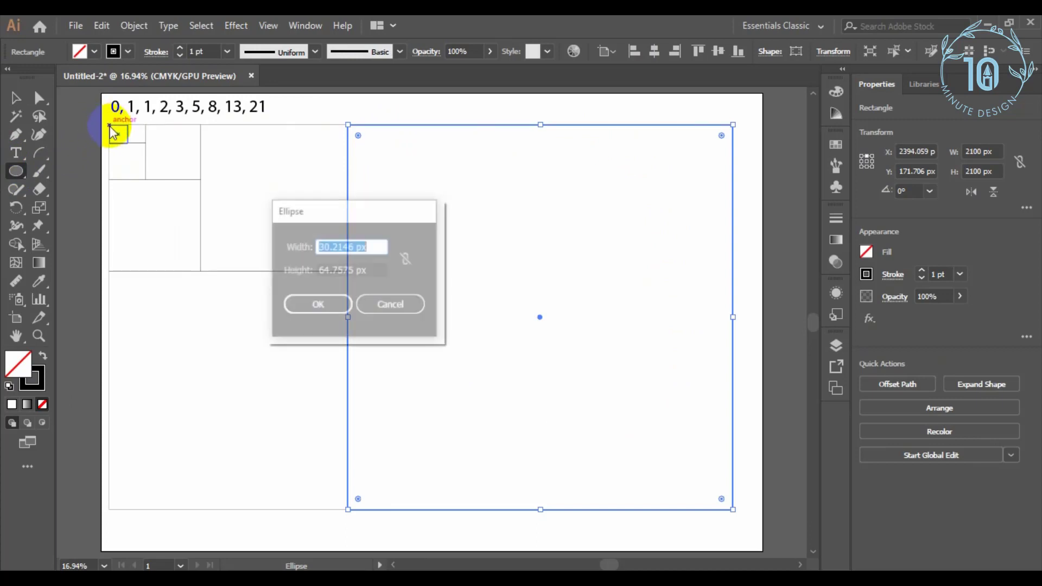
pyautogui.write('100')
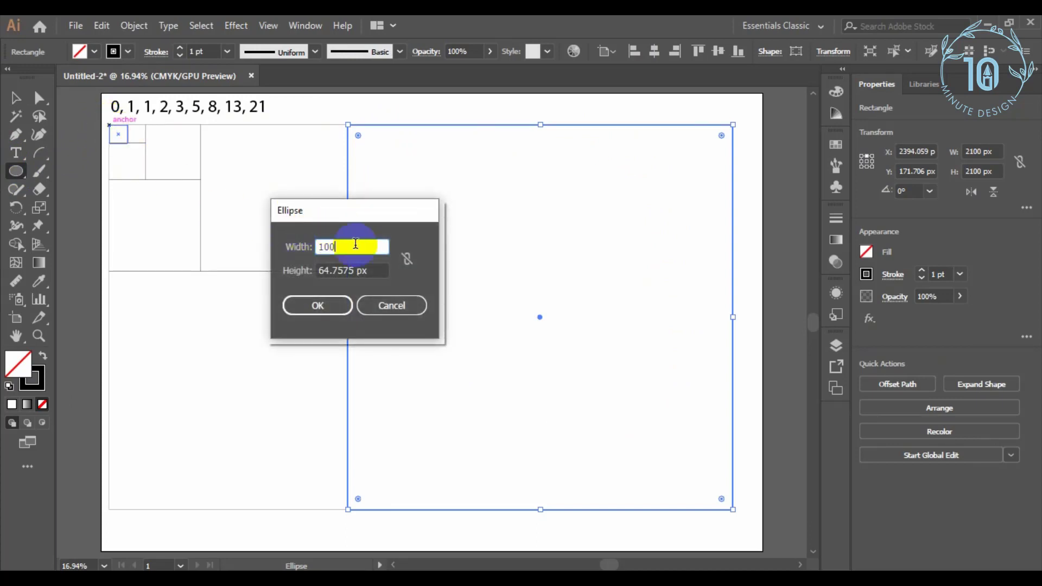
pyautogui.click(375, 269)
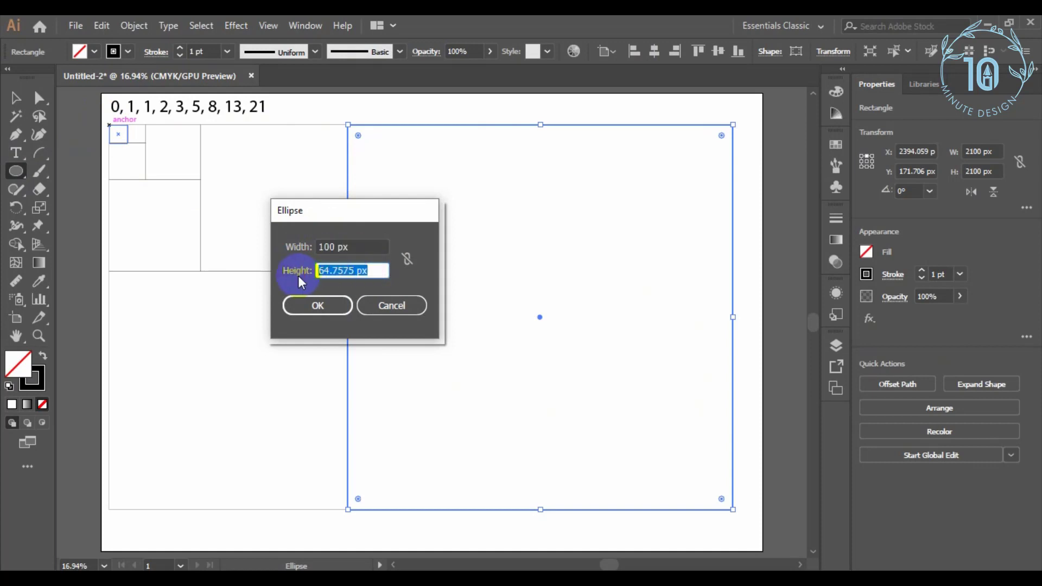
pyautogui.write('100')
pyautogui.click(303, 304)
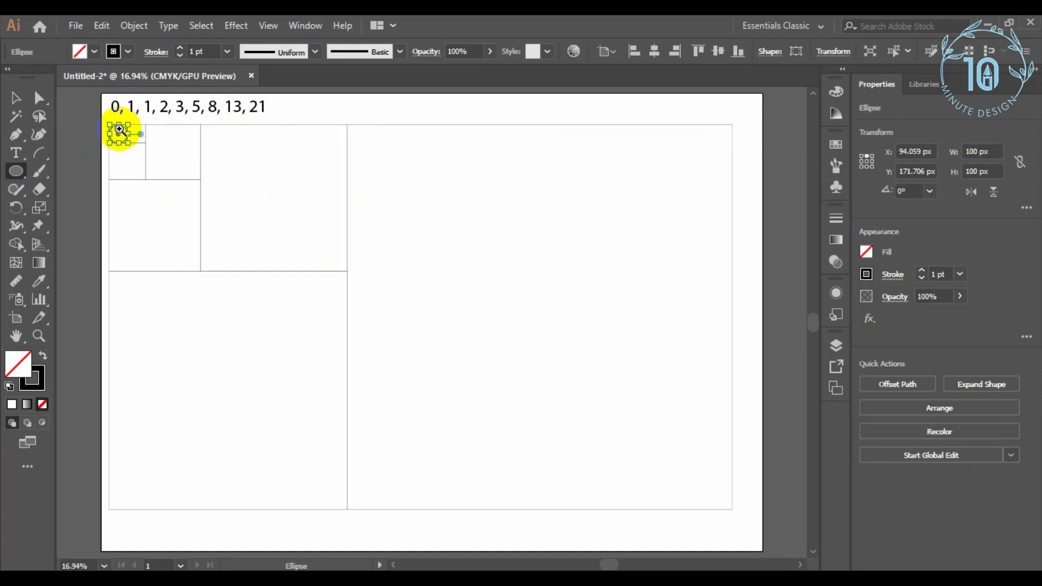
pyautogui.moveTo(103, 119)
pyautogui.mouseDown()
pyautogui.moveTo(265, 204)
pyautogui.moveTo(191, 145)
pyautogui.mouseUp()
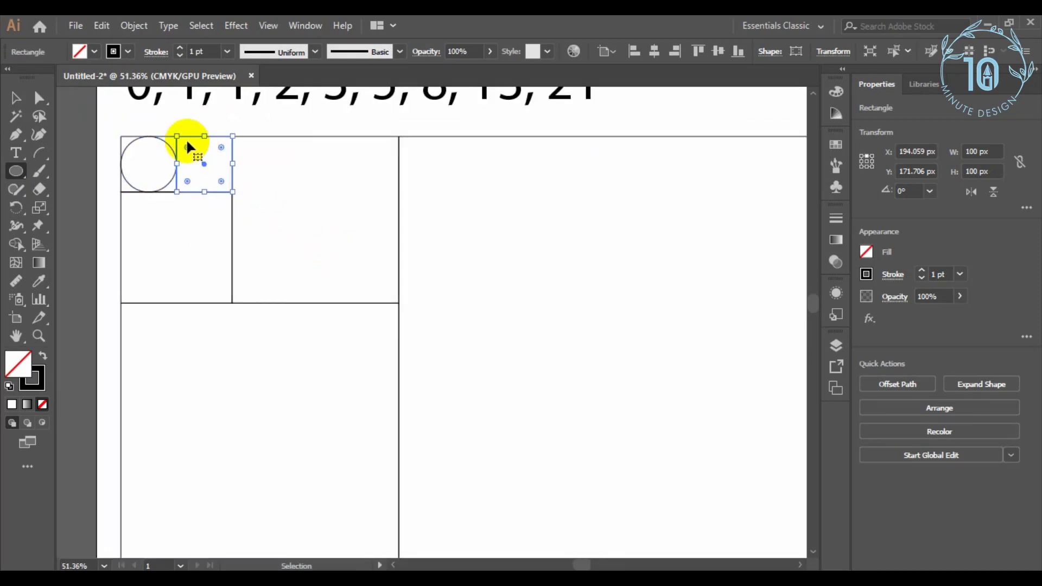
# Deselect, then add a 100 px circle in the second small square and a 200 px circle
pyautogui.click(198, 25)
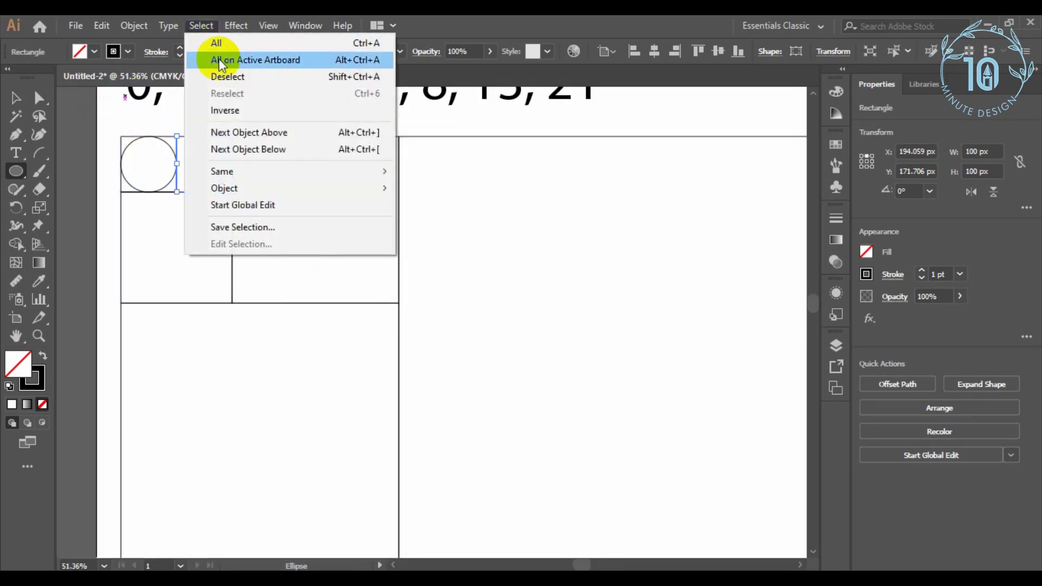
pyautogui.click(222, 77)
pyautogui.click(177, 136)
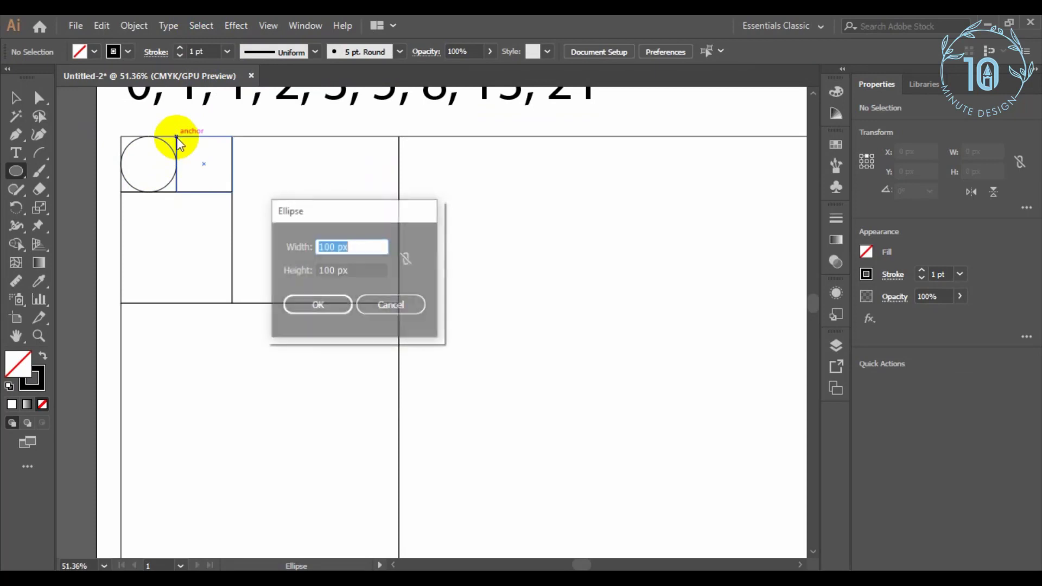
pyautogui.press('Return')
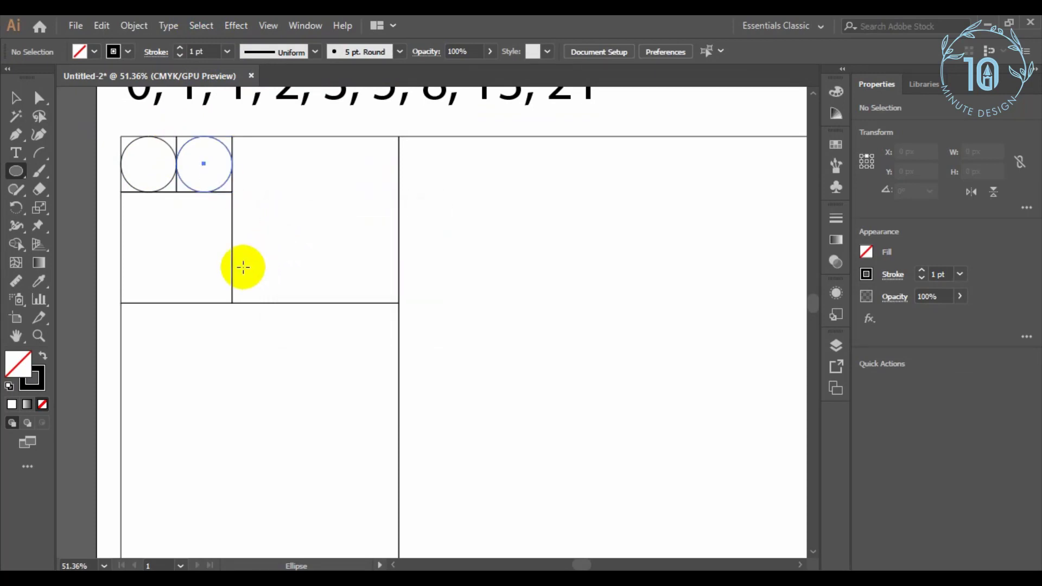
pyautogui.click(121, 192)
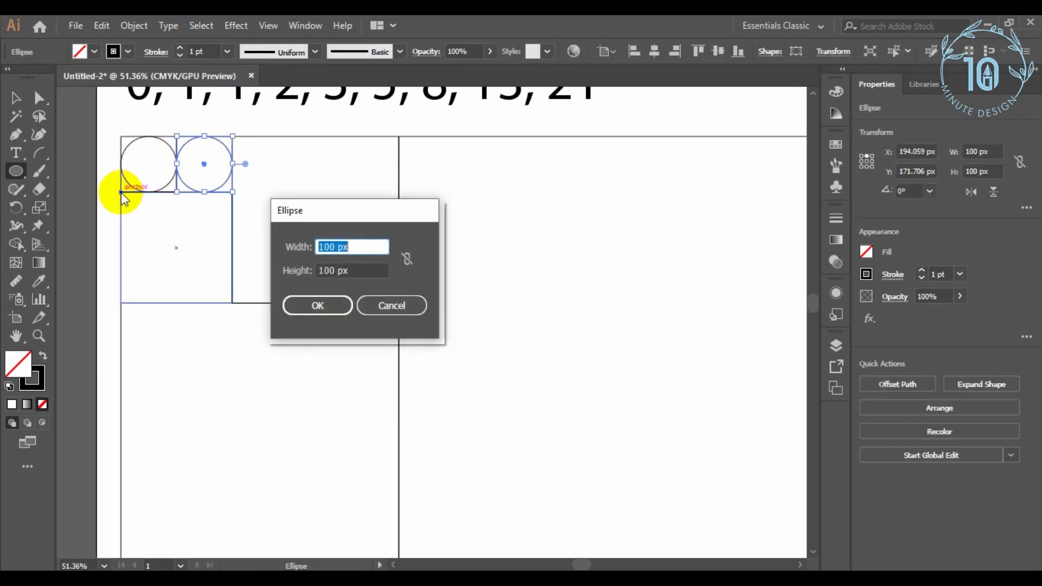
pyautogui.write('200')
pyautogui.click(350, 272)
pyautogui.press('Tab')
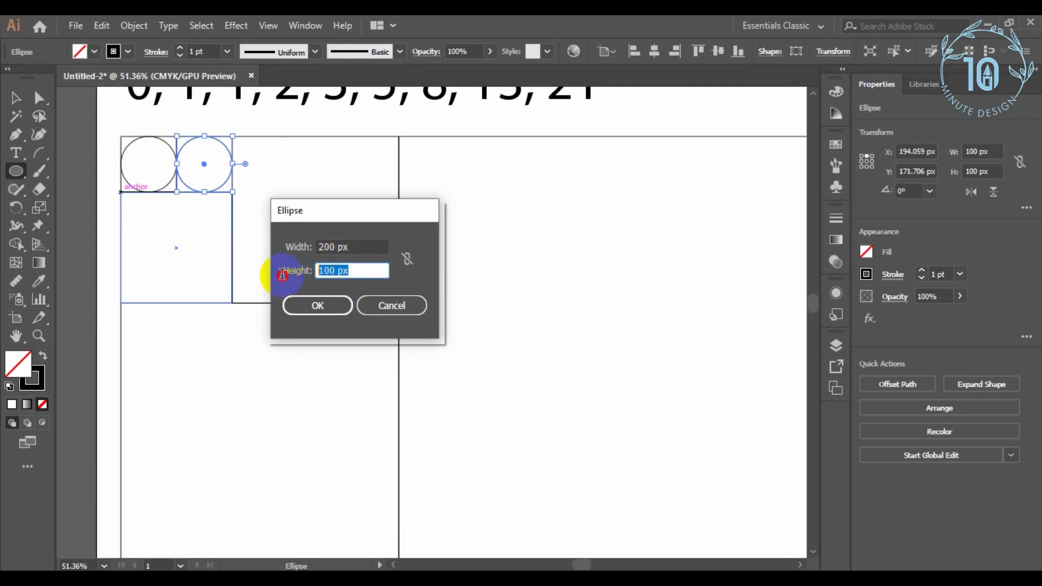
pyautogui.click(301, 302)
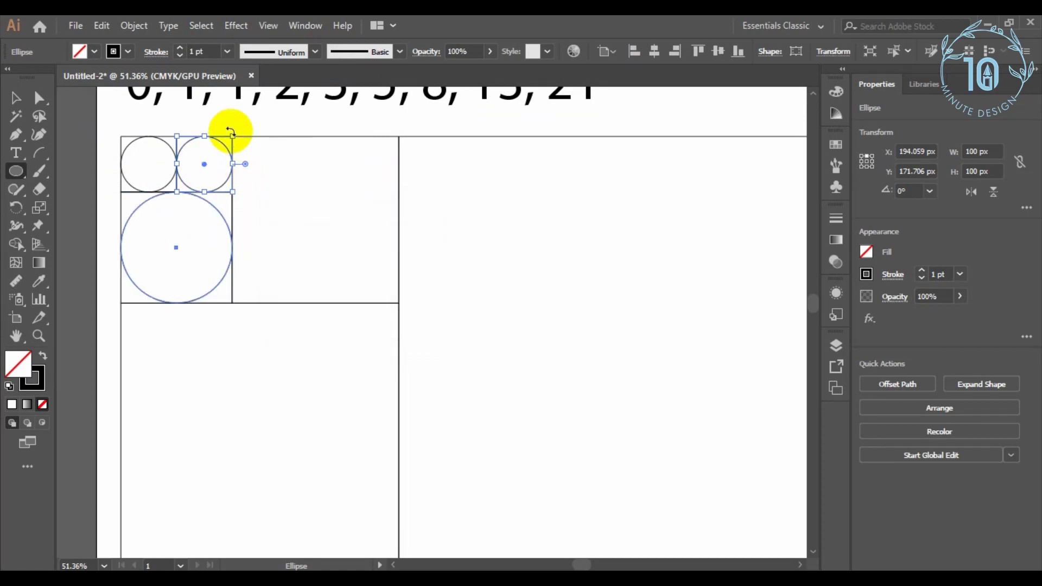
# Add 300 px and 500 px circles inside their matching squares
pyautogui.click(232, 135)
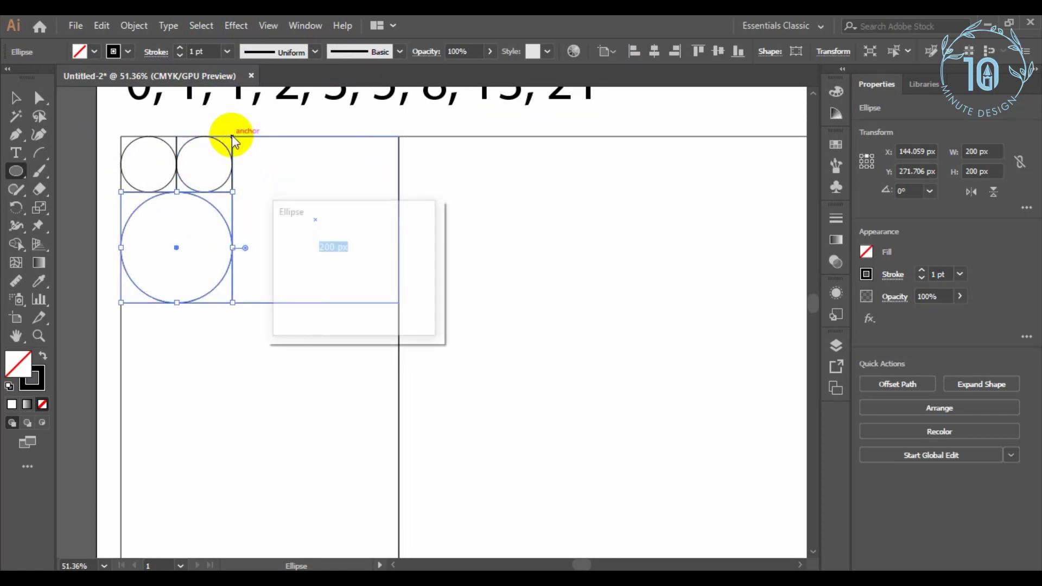
pyautogui.write('300')
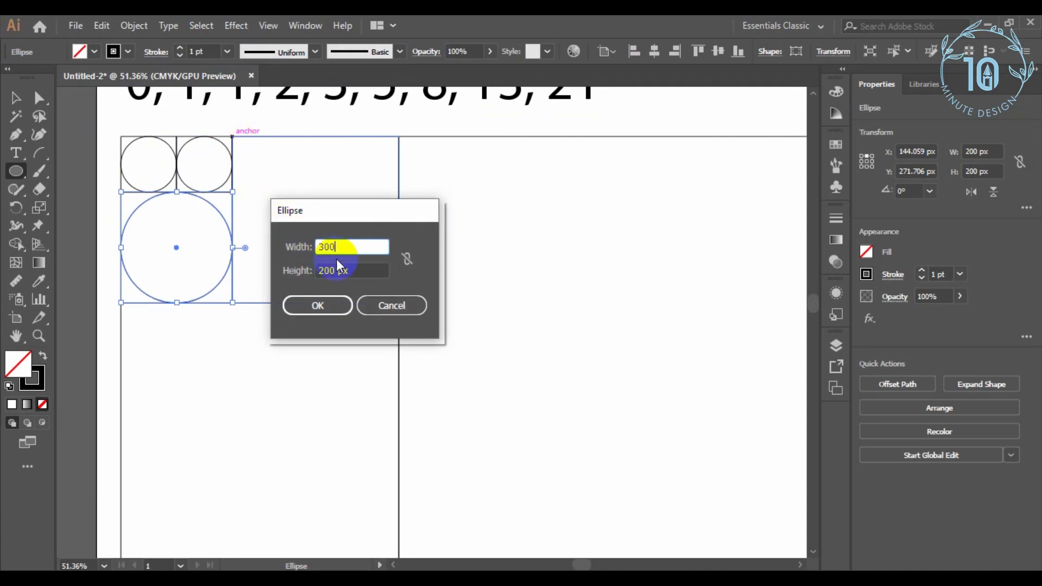
pyautogui.press('Tab')
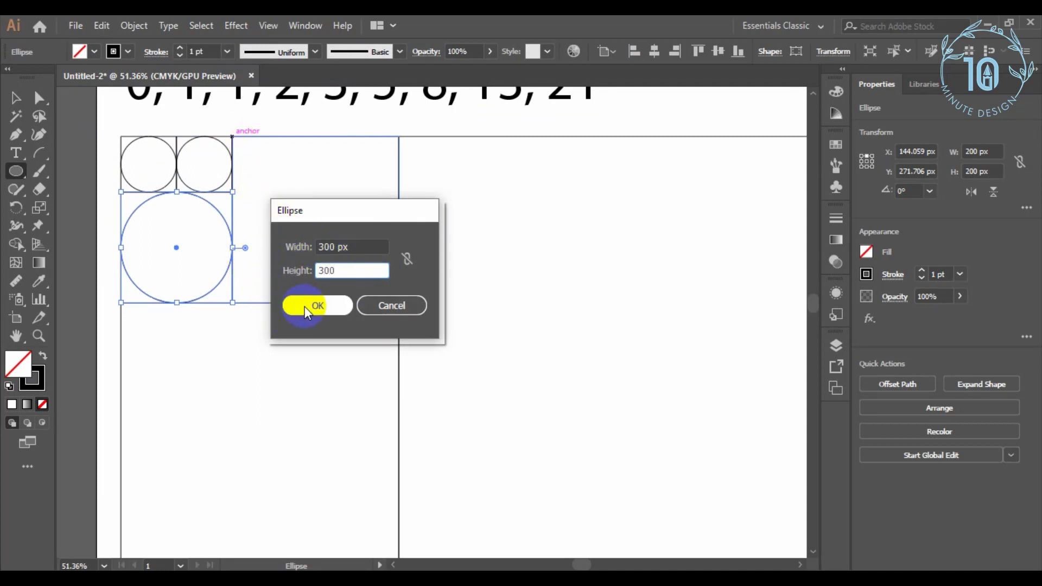
pyautogui.click(305, 307)
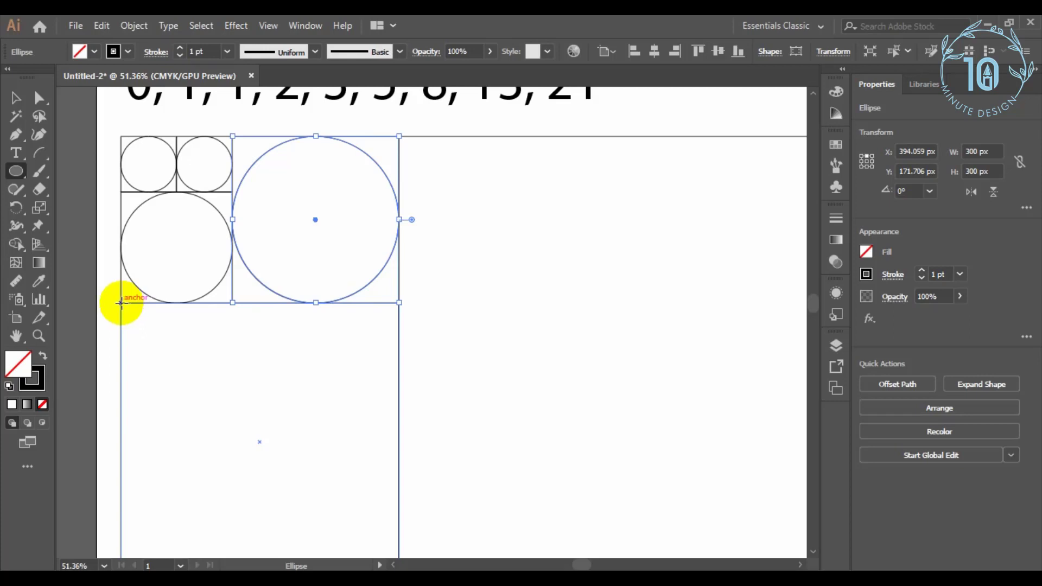
pyautogui.click(120, 302)
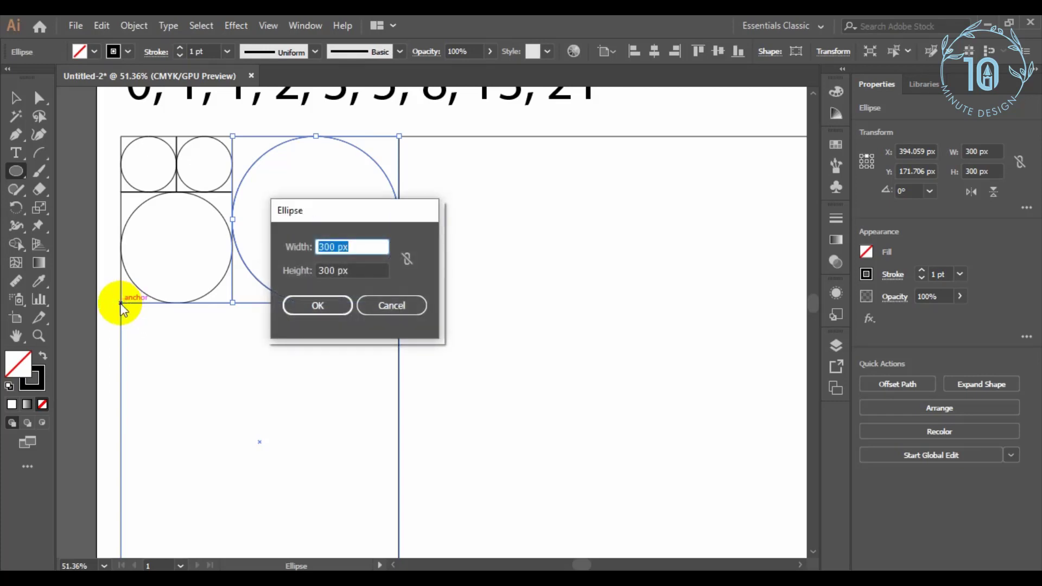
pyautogui.write('00')
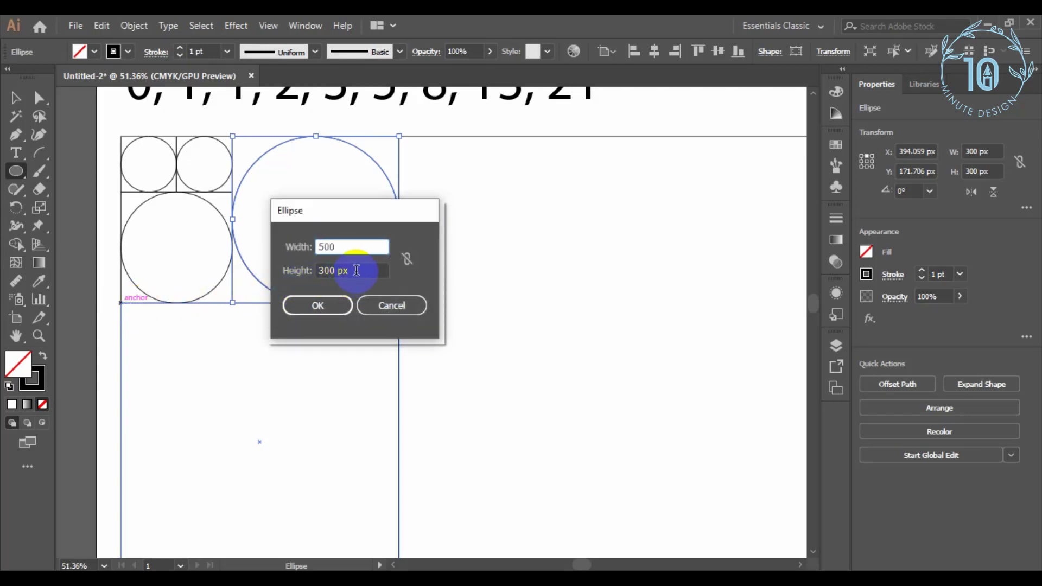
pyautogui.press('Tab')
pyautogui.press('BackSpace')
pyautogui.write('500')
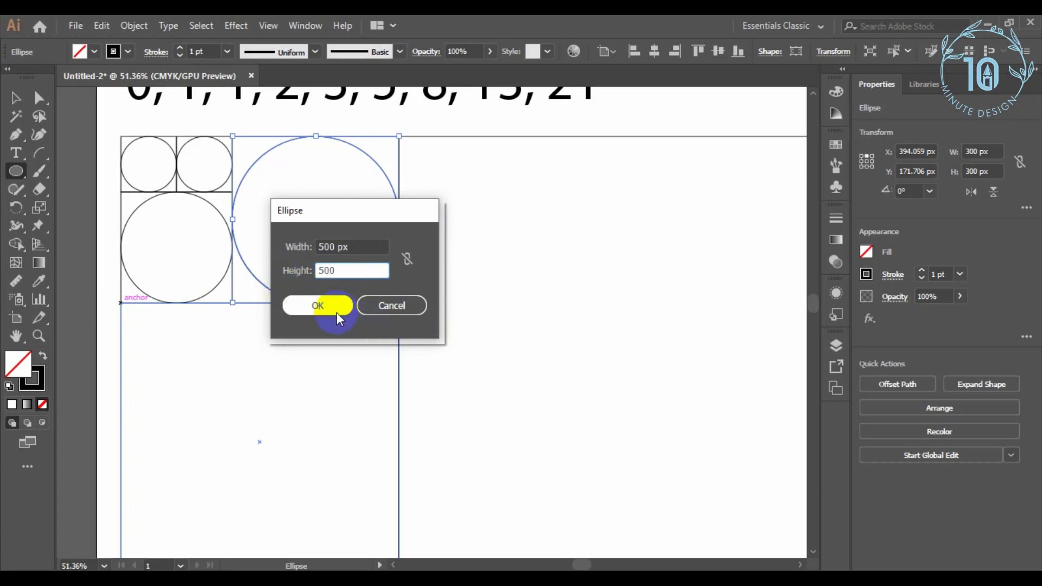
pyautogui.click(338, 314)
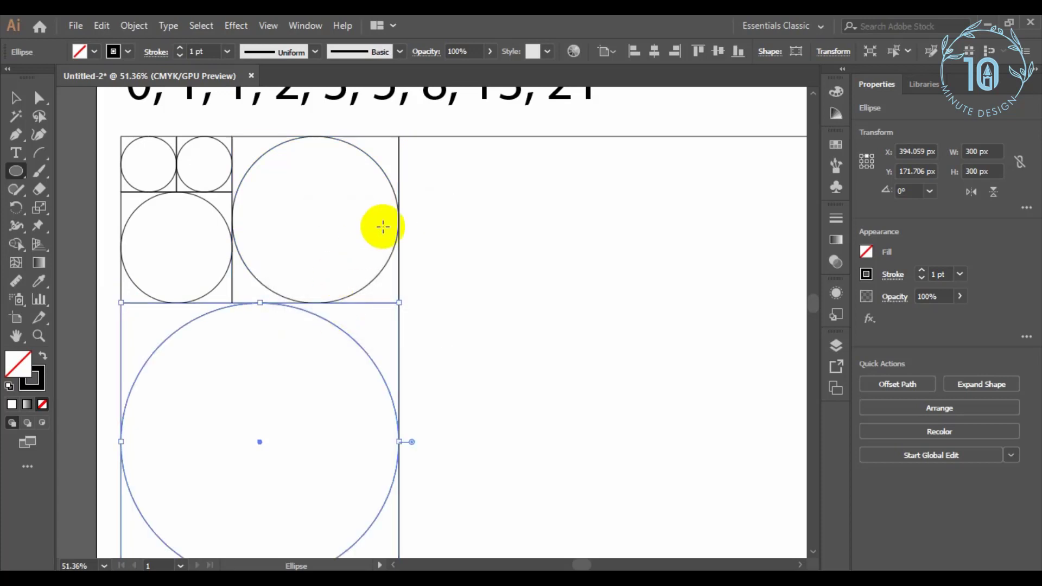
# Place an 800 px circle in the 8-unit square, cancelling an extra size prompt
pyautogui.scroll(-1, 373, 315)
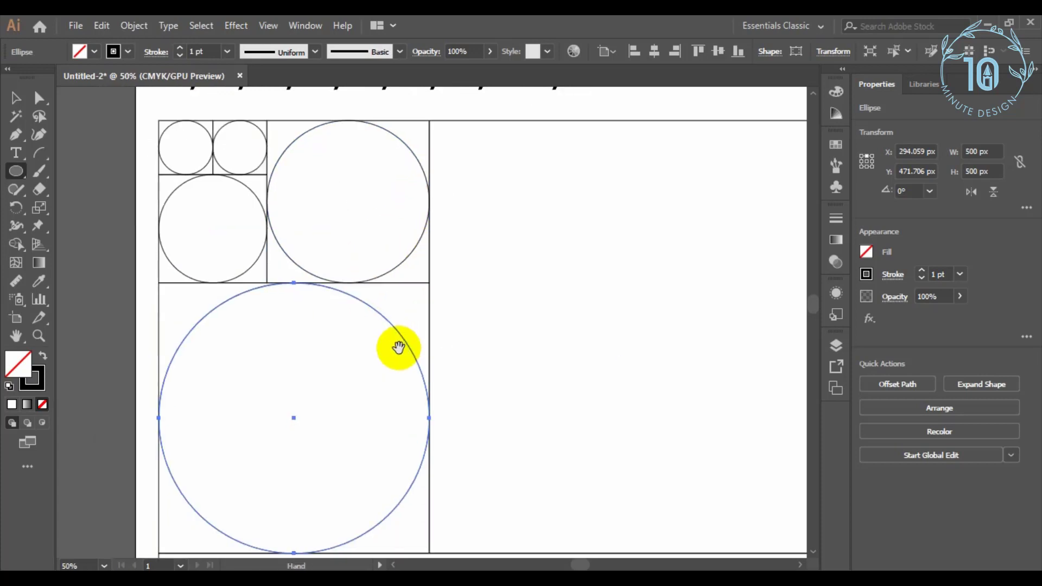
pyautogui.moveTo(400, 345); pyautogui.dragTo(298, 354)
pyautogui.moveTo(314, 206); pyautogui.dragTo(329, 297)
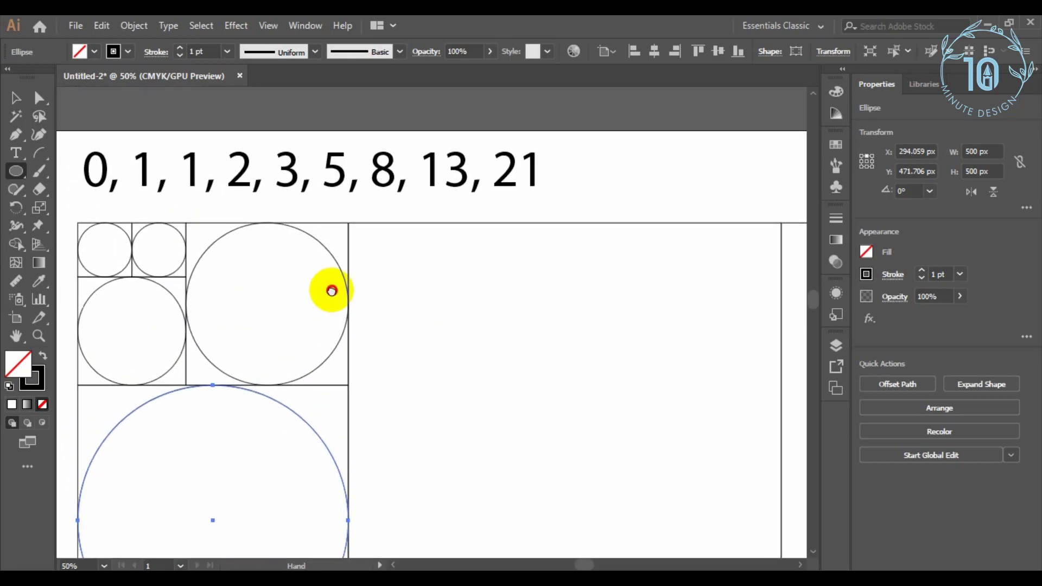
pyautogui.click(348, 225)
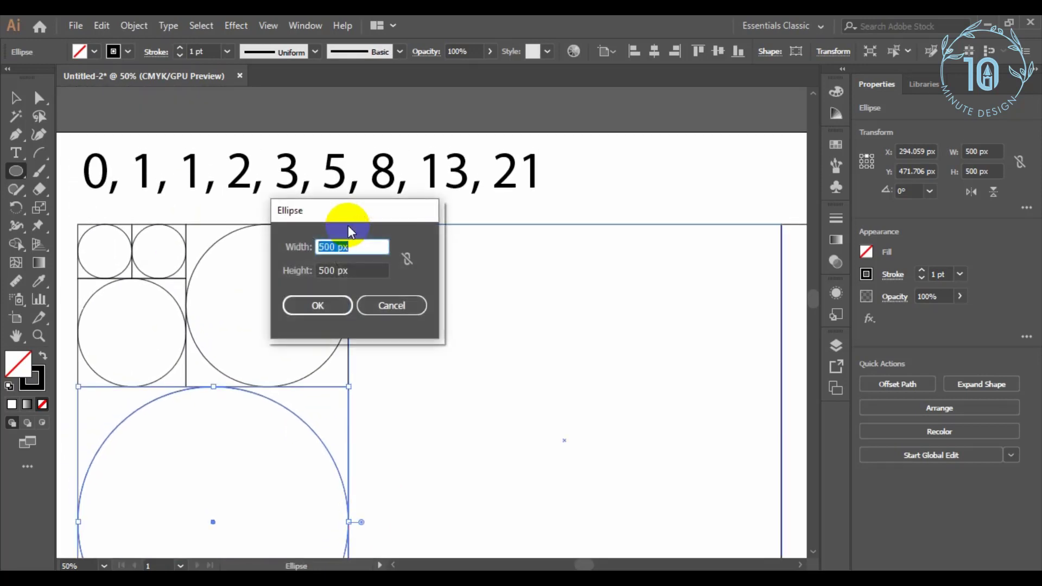
pyautogui.press('Tab')
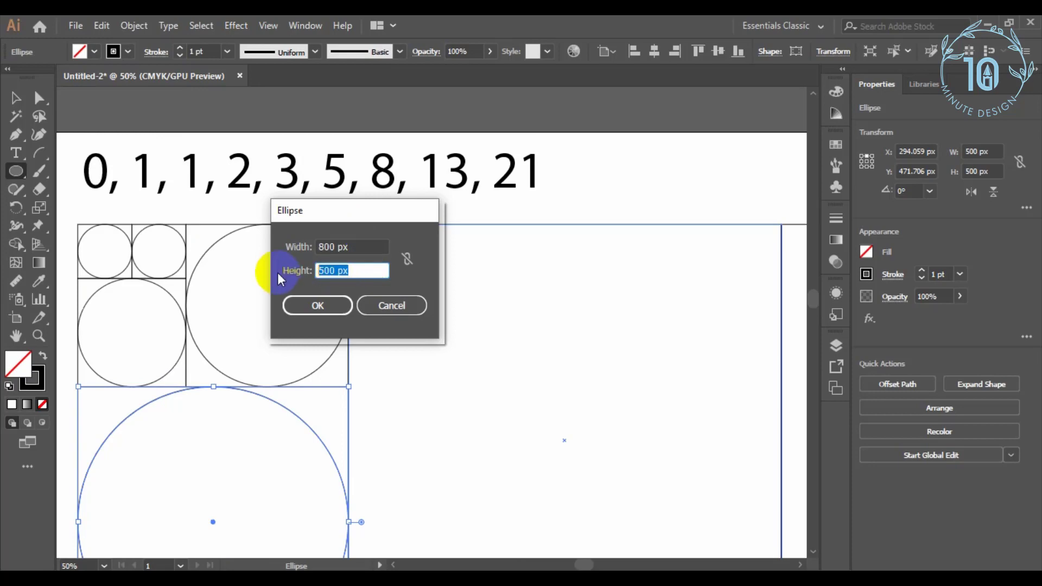
pyautogui.write('800')
pyautogui.click(321, 306)
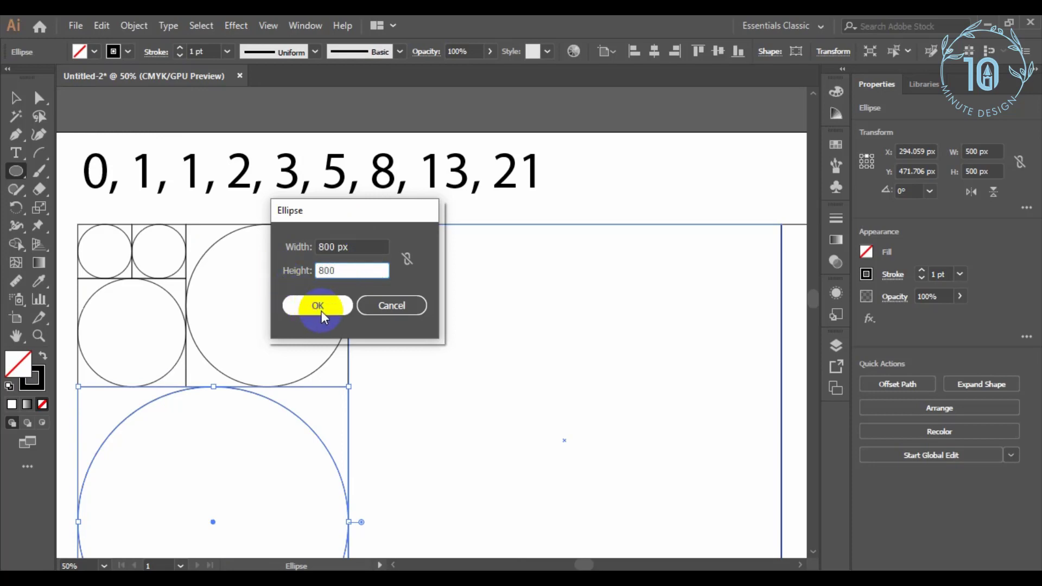
pyautogui.click(541, 336)
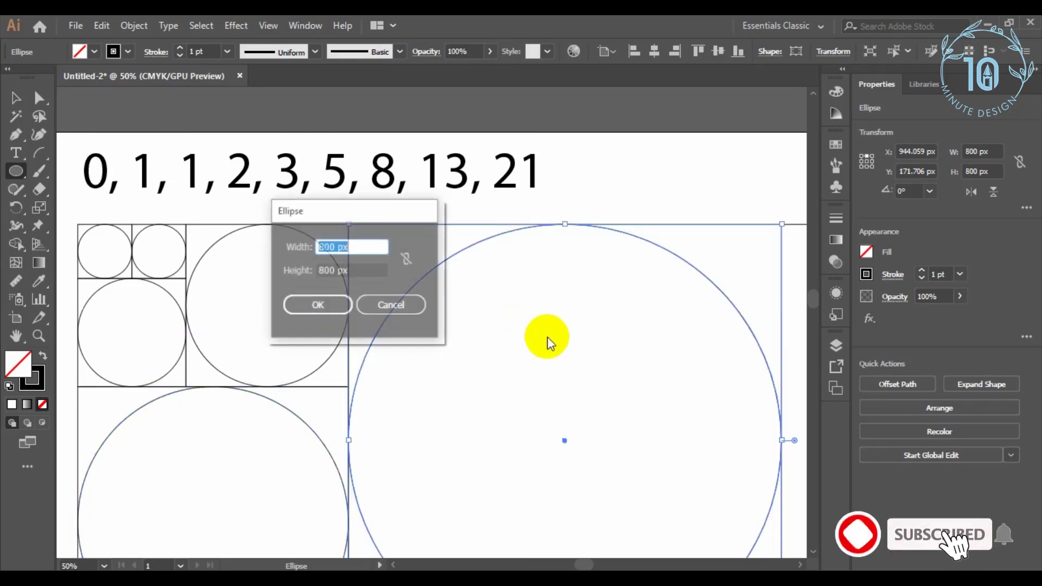
pyautogui.click(402, 308)
# Place a 1300 px circle in the 13-unit square
pyautogui.scroll(-2, 549, 364)
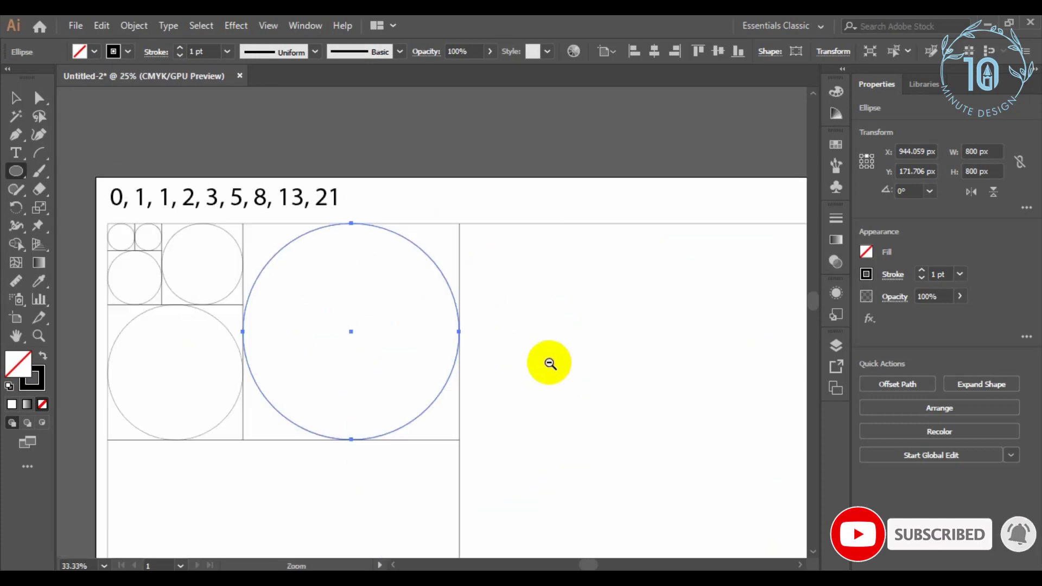
pyautogui.scroll(-2, 449, 307)
pyautogui.scroll(-1, 471, 298)
pyautogui.scroll(-1, 416, 353)
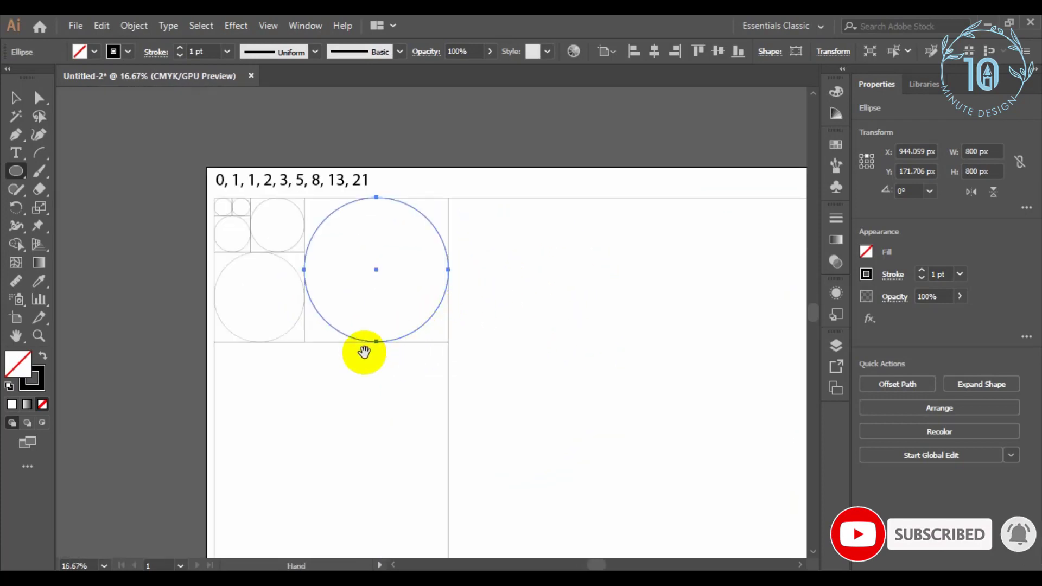
pyautogui.click(215, 342)
pyautogui.write('1300')
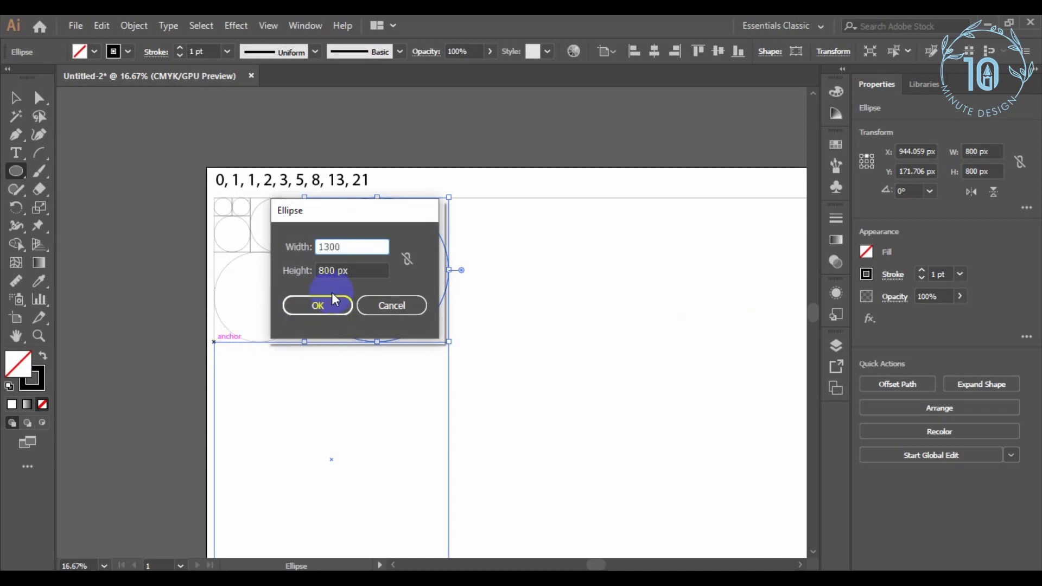
pyautogui.click(360, 271)
pyautogui.write('13')
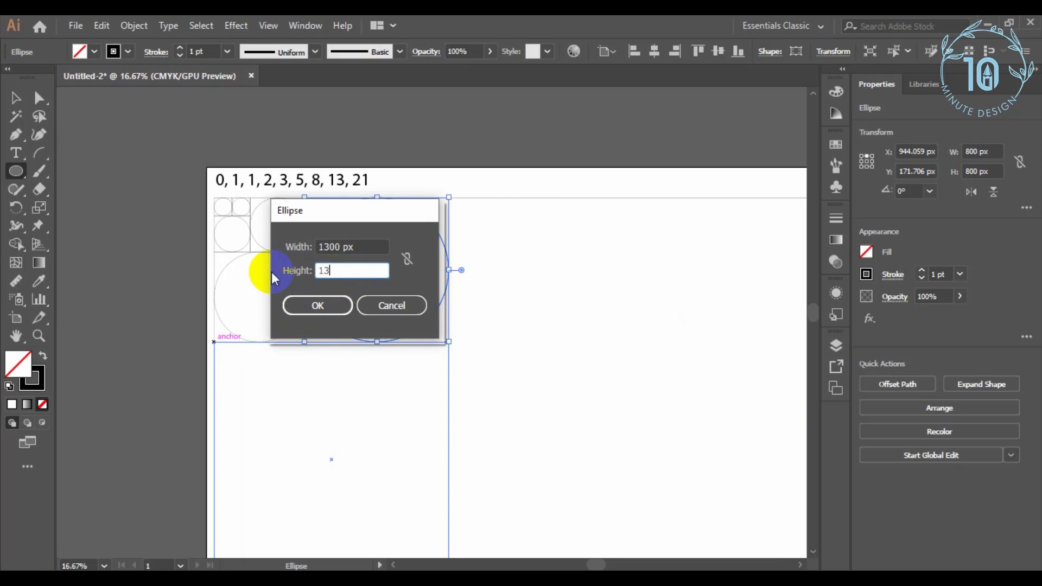
pyautogui.write('00')
pyautogui.click(299, 307)
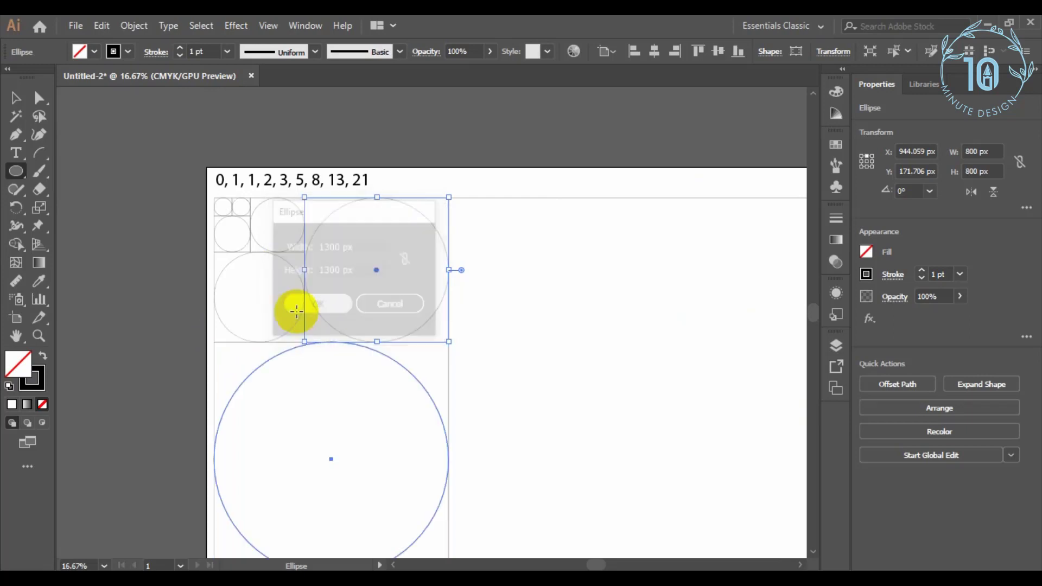
# Replace a misproportioned ellipse with a 2100 × 2100 px circle in the largest square
pyautogui.click(449, 199)
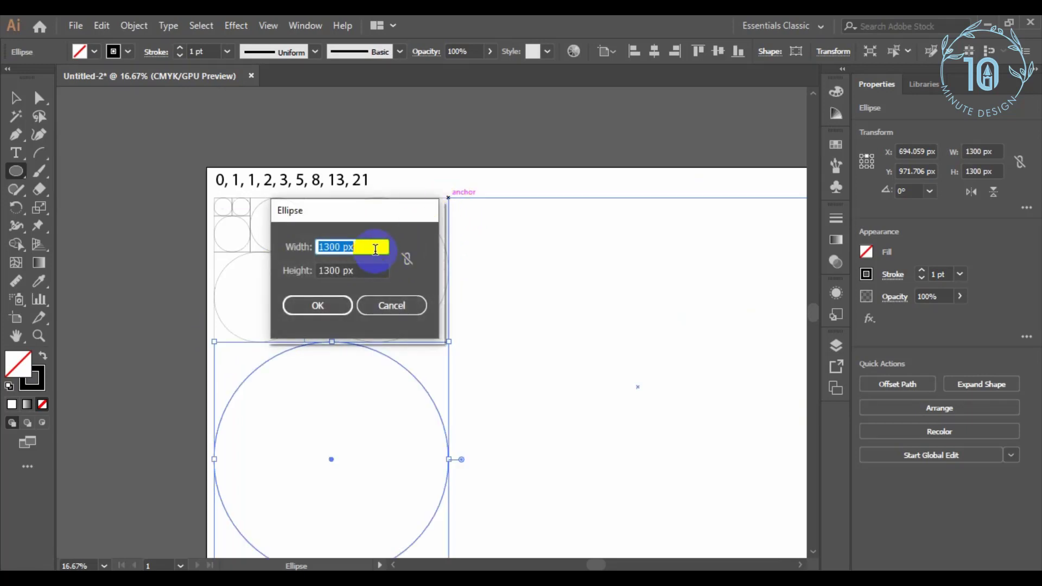
pyautogui.click(325, 306)
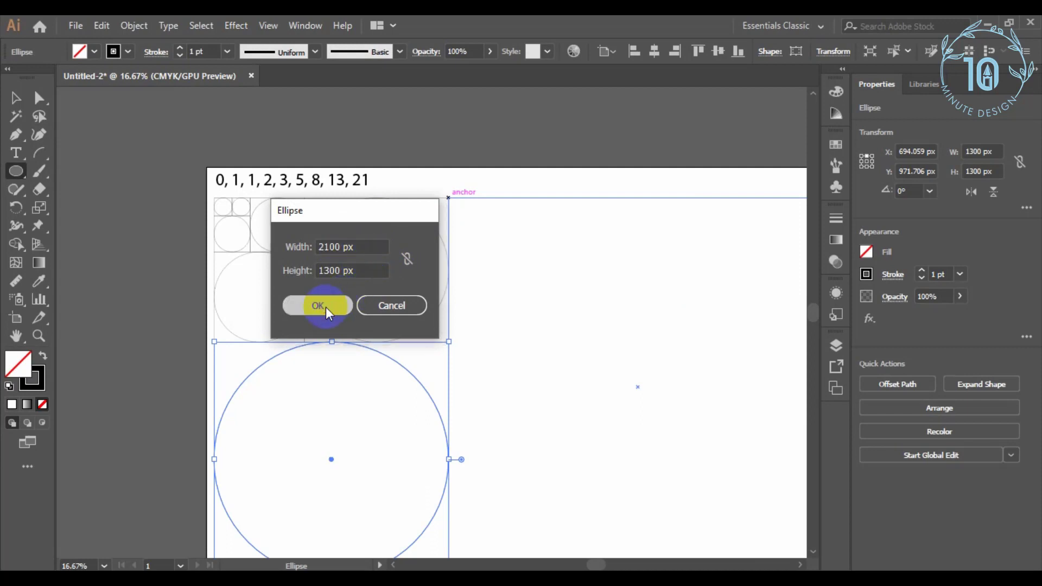
pyautogui.hotkey('ctrl', 'z')
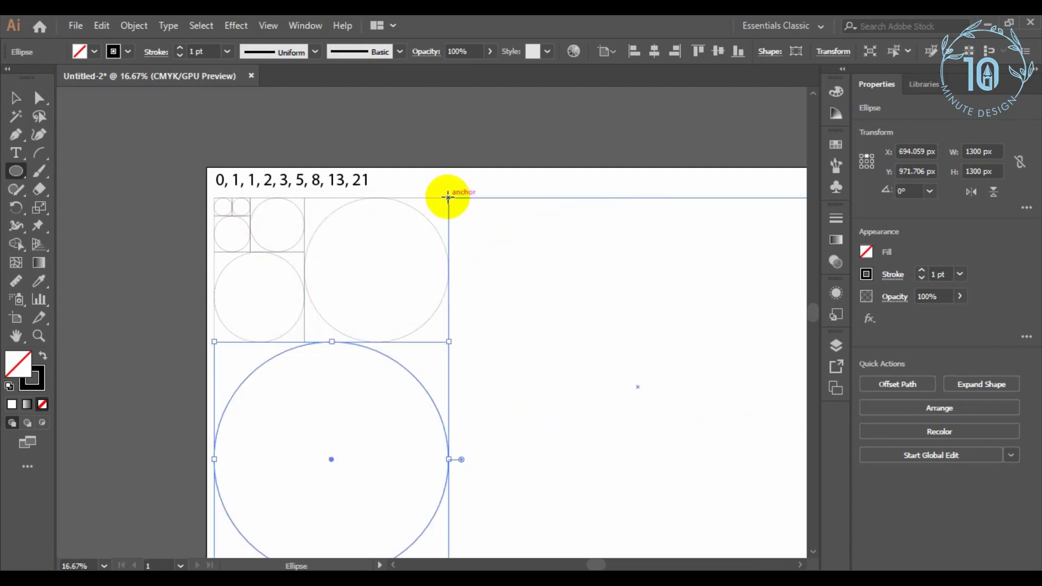
pyautogui.click(449, 198)
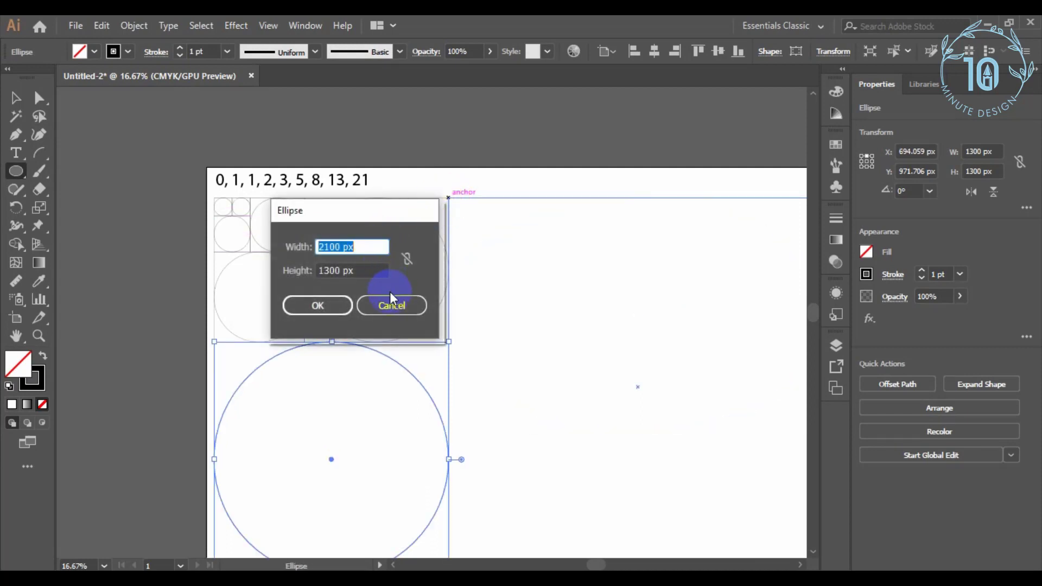
pyautogui.press('Tab')
pyautogui.write('200')
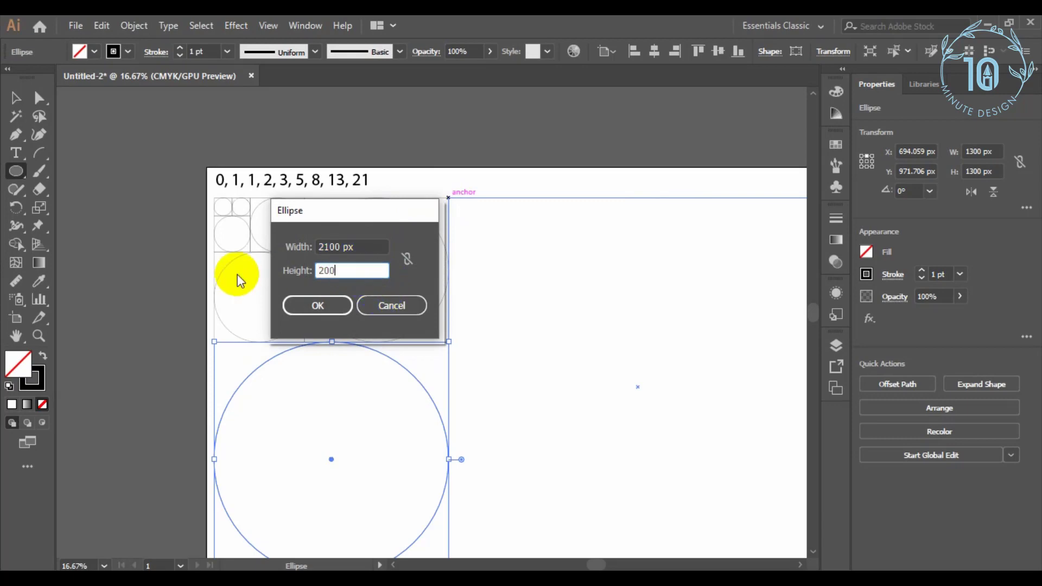
pyautogui.press('BackSpace')
pyautogui.press('BackSpace')
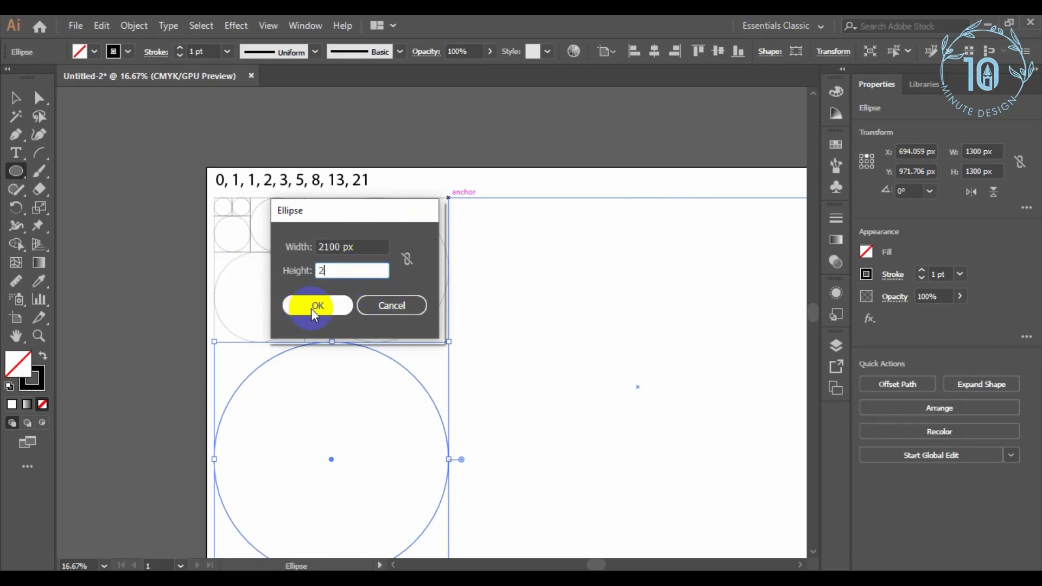
pyautogui.press('BackSpace')
pyautogui.write('2100')
pyautogui.click(322, 304)
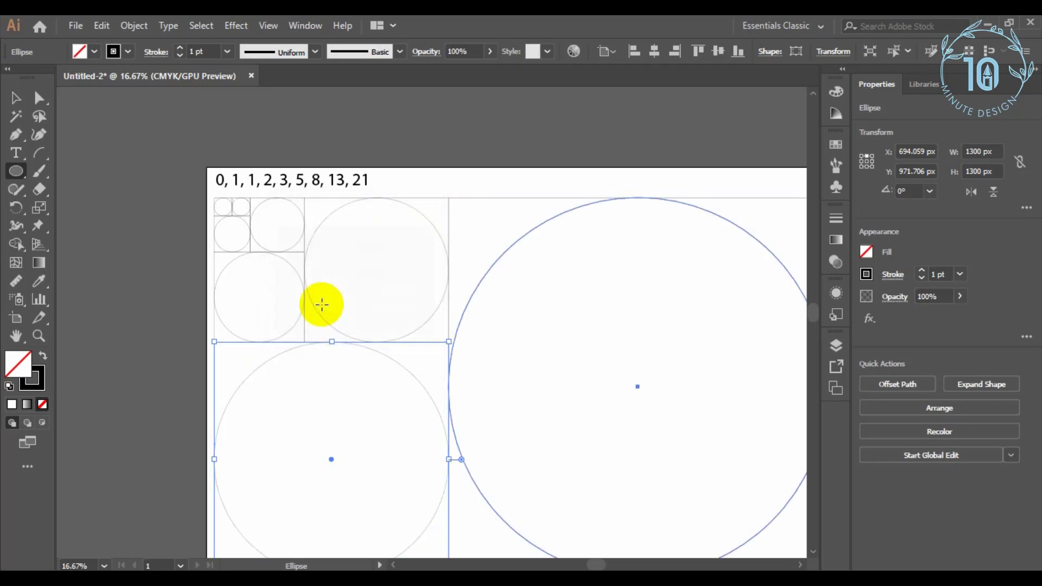
pyautogui.keyDown('ctrl'); pyautogui.keyDown('alt'); pyautogui.click(450, 341); pyautogui.keyUp('alt'); pyautogui.keyUp('ctrl')
pyautogui.moveTo(450, 341)
pyautogui.mouseDown()
pyautogui.moveTo(384, 310)
pyautogui.moveTo(349, 267)
pyautogui.mouseUp()
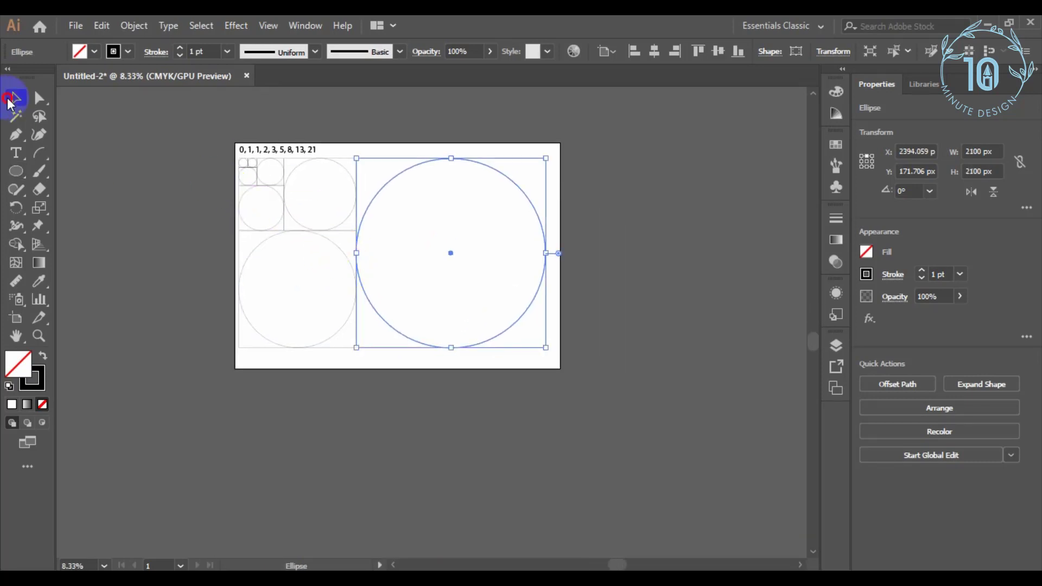
# Paste a copy of the circle grid below the artboard and enlarge it to about 3400 px wide
pyautogui.click(198, 174)
pyautogui.moveTo(198, 173); pyautogui.dragTo(198, 194)
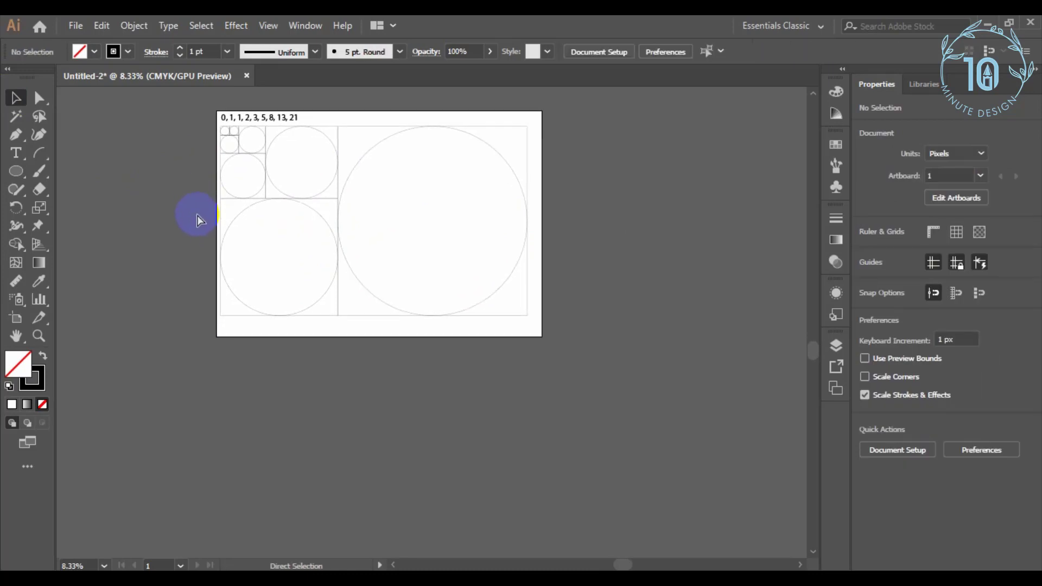
pyautogui.hotkey('ctrl', 'v')
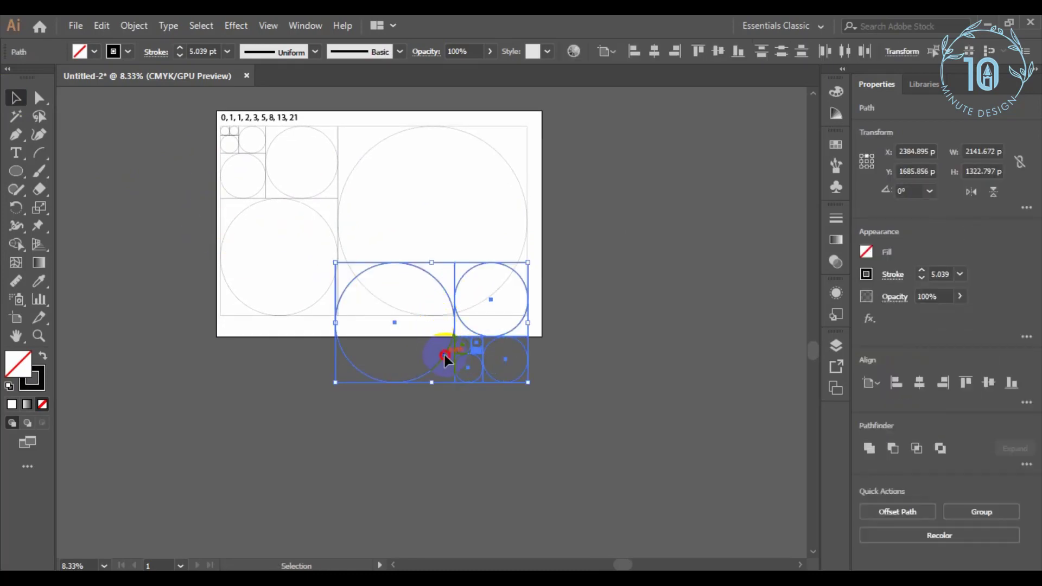
pyautogui.moveTo(445, 358); pyautogui.dragTo(331, 433)
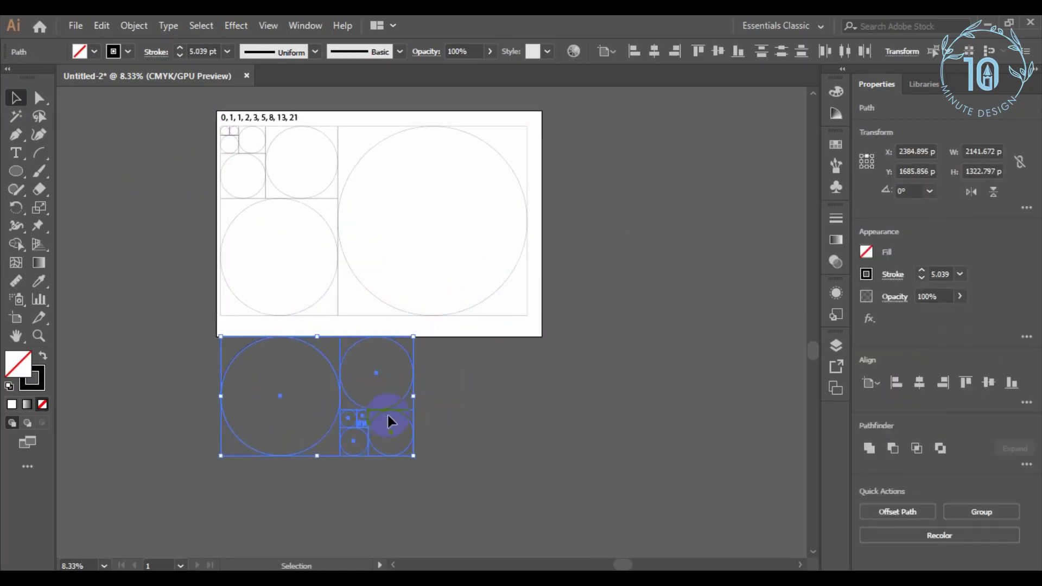
pyautogui.moveTo(414, 398)
pyautogui.mouseDown()
pyautogui.moveTo(524, 404)
pyautogui.moveTo(441, 316)
pyautogui.mouseUp()
pyautogui.moveTo(390, 280); pyautogui.dragTo(389, 340)
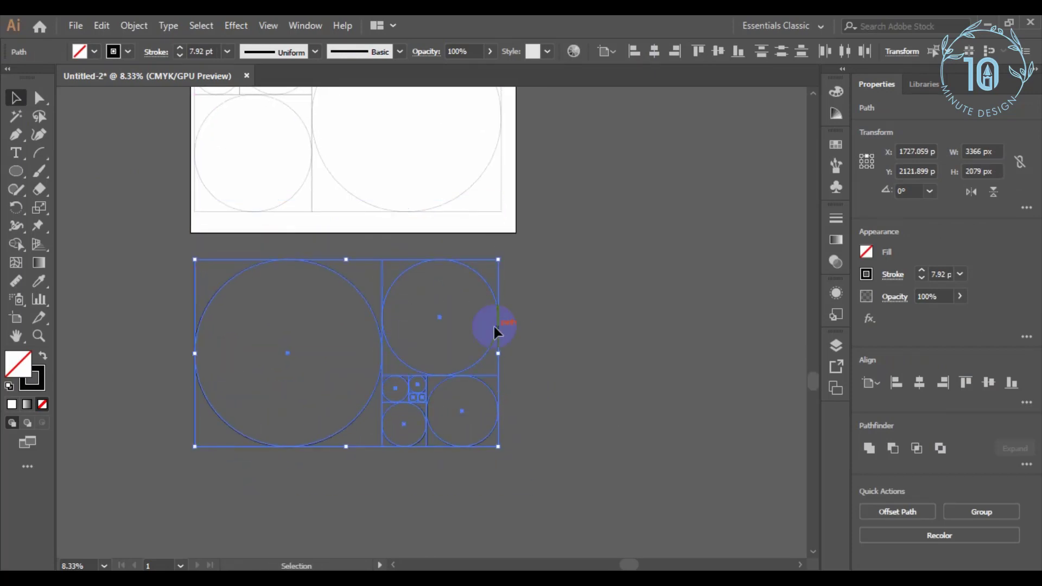
pyautogui.moveTo(498, 354); pyautogui.dragTo(501, 354)
# Stretch the artboard's bottom edge down to enclose the enlarged grid
pyautogui.click(15, 319)
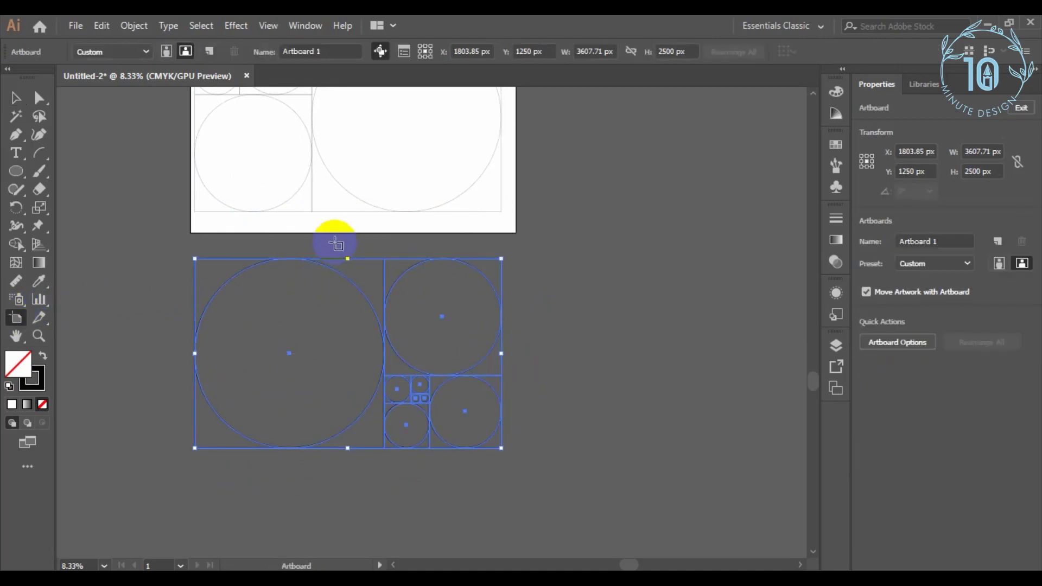
pyautogui.moveTo(356, 234); pyautogui.dragTo(372, 485)
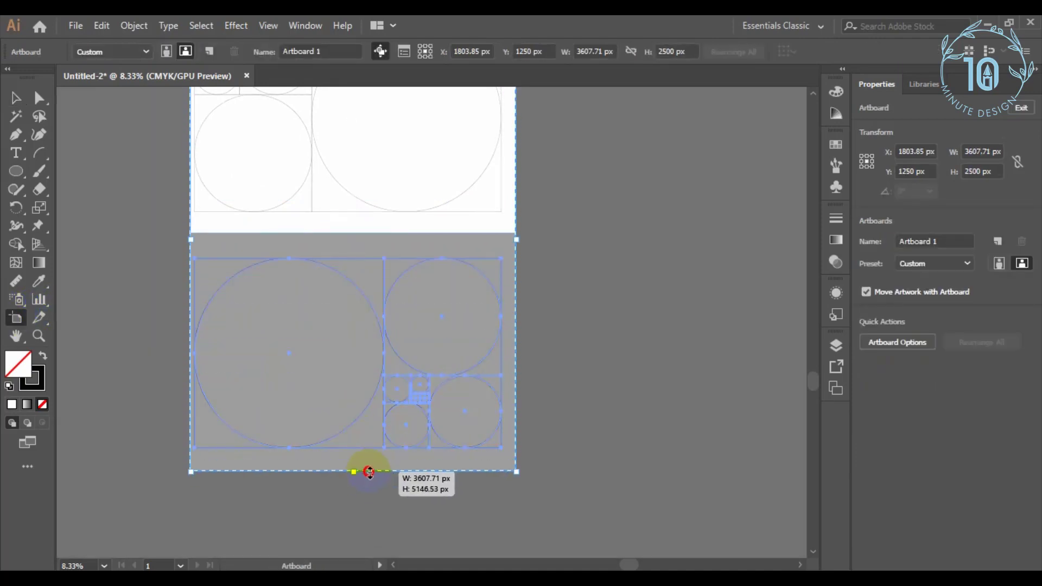
pyautogui.click(15, 98)
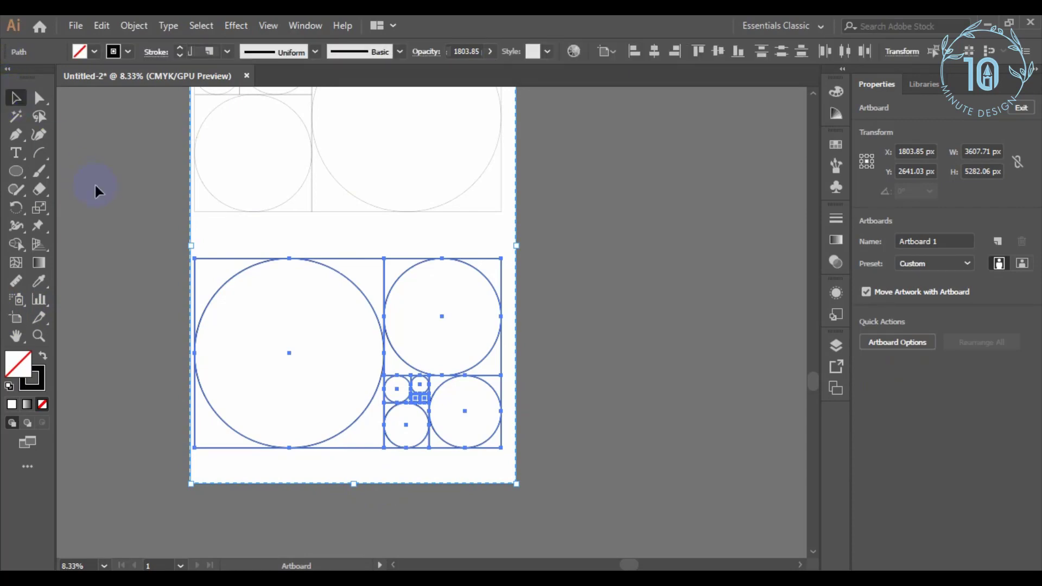
pyautogui.click(106, 210)
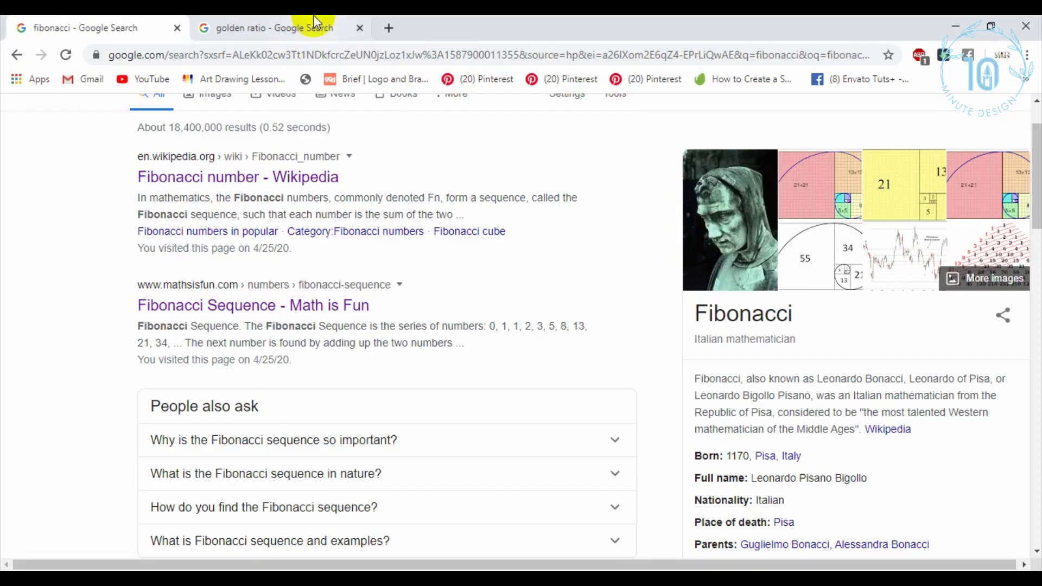
pyautogui.click(310, 24)
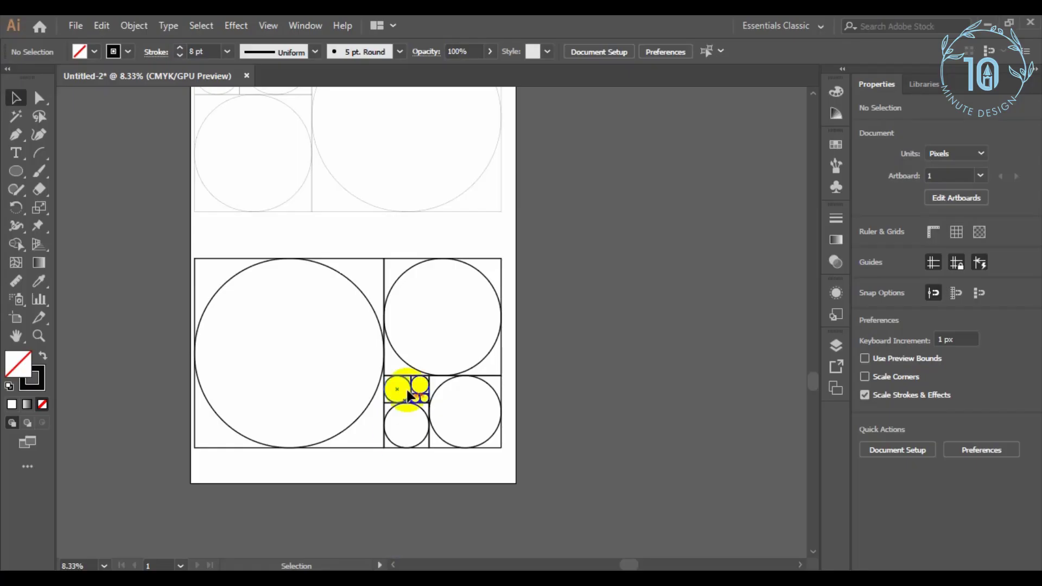
pyautogui.click(407, 395)
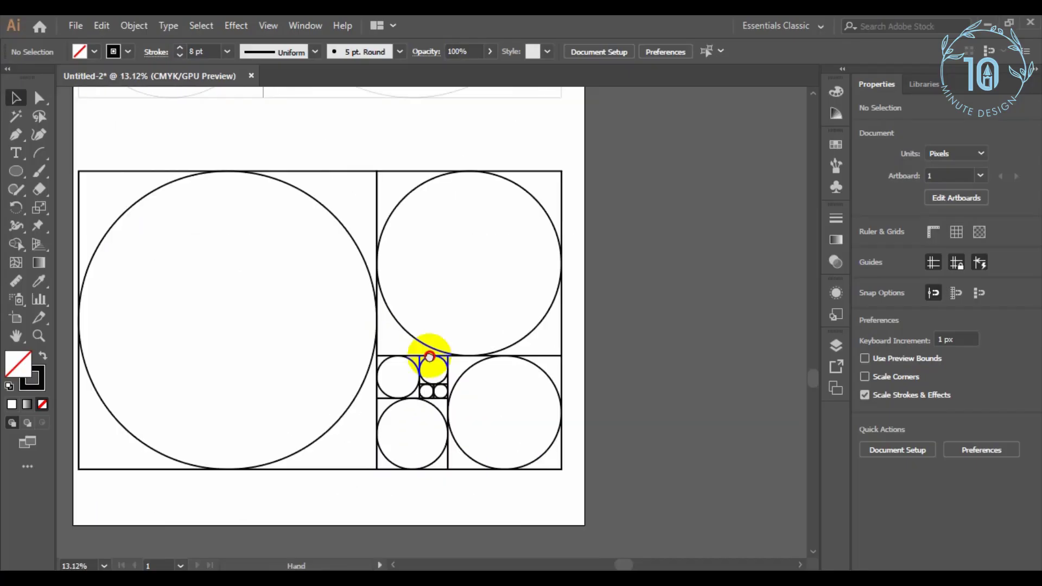
# Zoom in and draw an arc across the smallest Fibonacci square
pyautogui.click(356, 295)
pyautogui.click(483, 345)
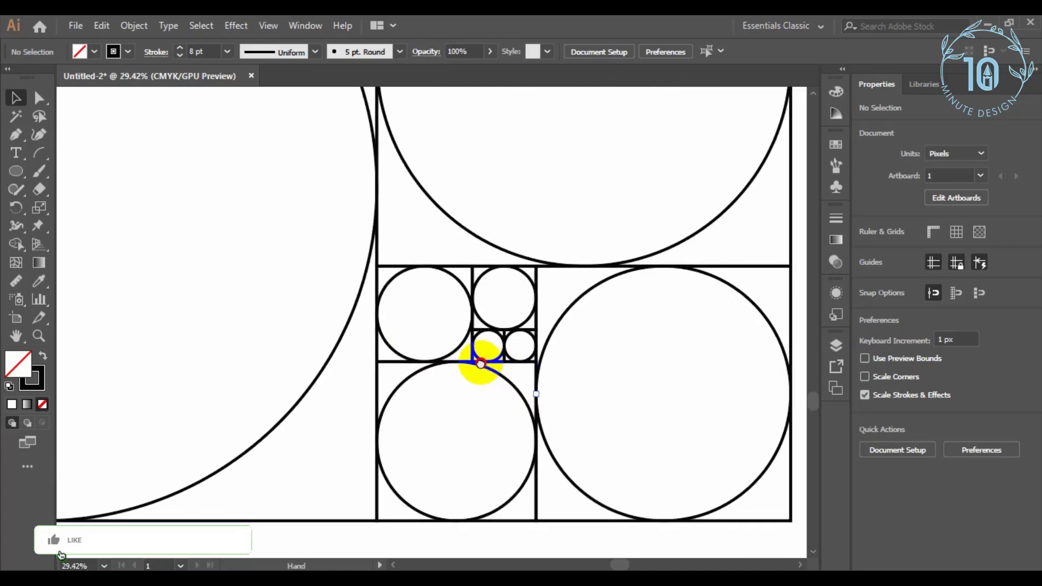
pyautogui.click(432, 362)
pyautogui.click(40, 152)
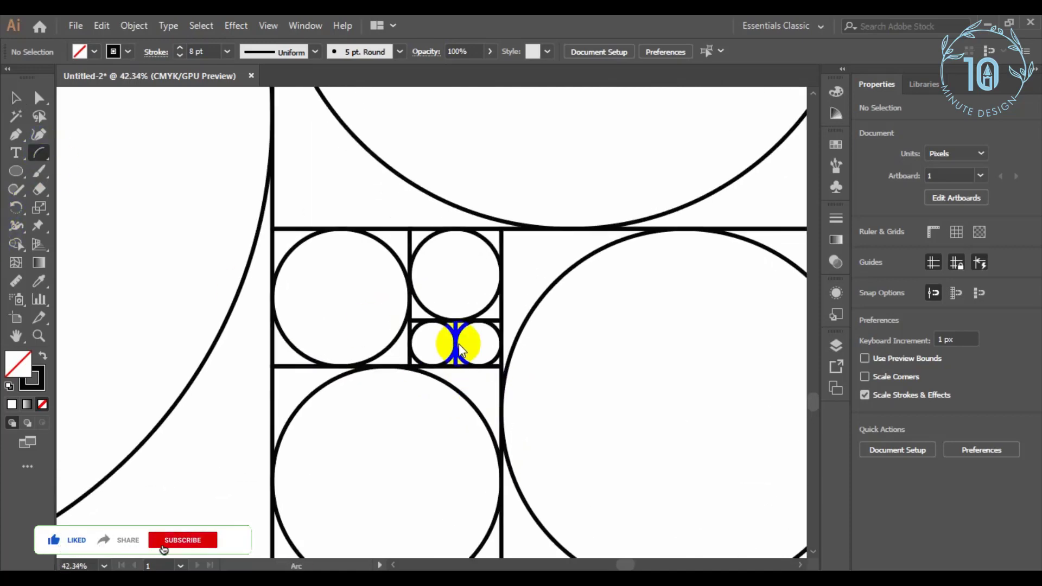
pyautogui.moveTo(410, 321); pyautogui.dragTo(455, 367)
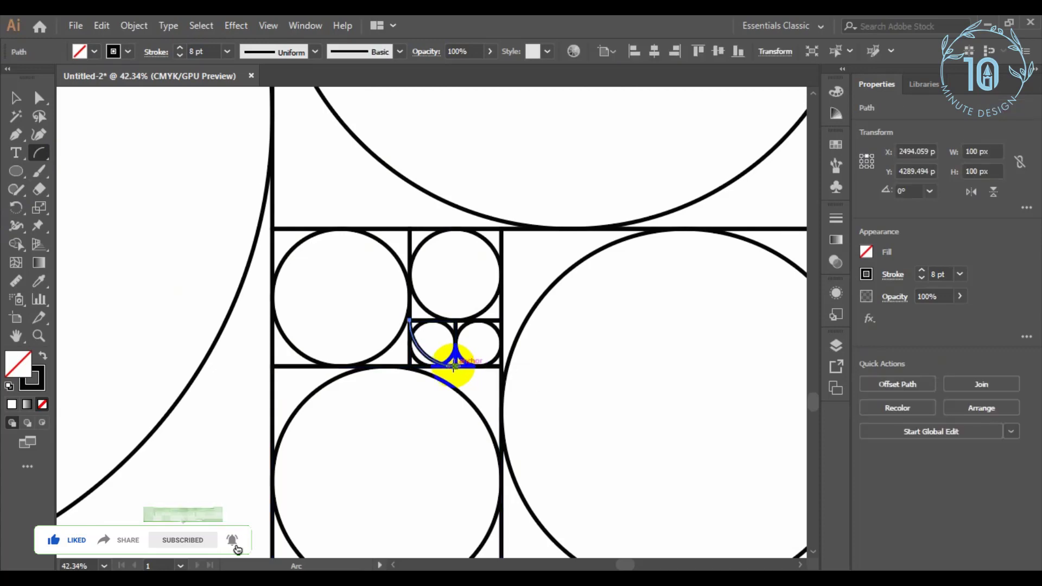
# Give the arc a #FF0000 red stroke at 10 pt weight
pyautogui.click(32, 378)
pyautogui.doubleClick(32, 379)
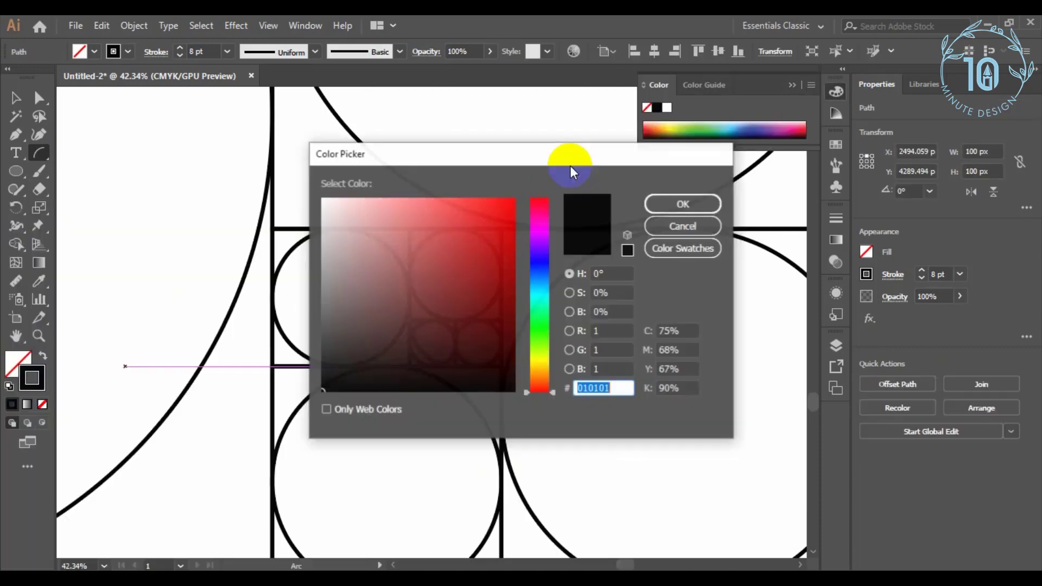
pyautogui.moveTo(508, 216); pyautogui.dragTo(519, 187)
pyautogui.click(670, 204)
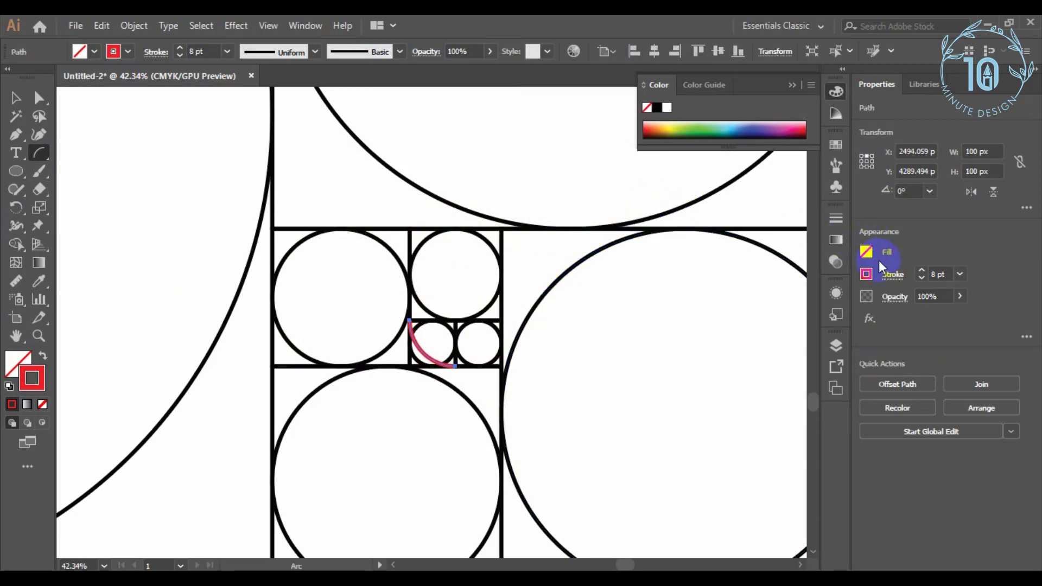
pyautogui.click(923, 270)
pyautogui.click(923, 270)
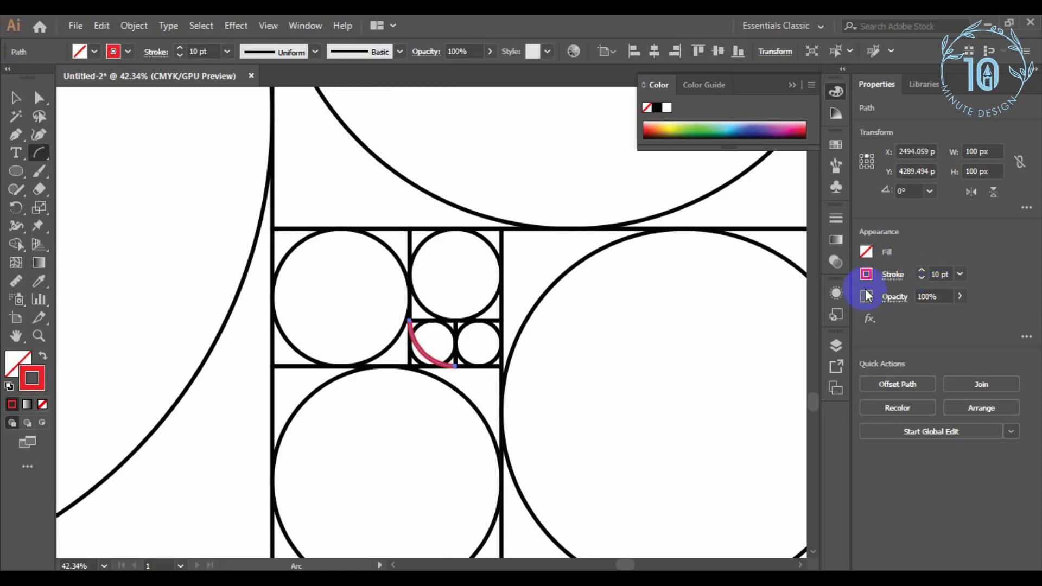
# Draw spiral arcs through the next few squares, including a 300 px arc, redoing a misplaced one
pyautogui.moveTo(500, 321)
pyautogui.mouseDown()
pyautogui.moveTo(466, 373)
pyautogui.moveTo(457, 368)
pyautogui.mouseUp()
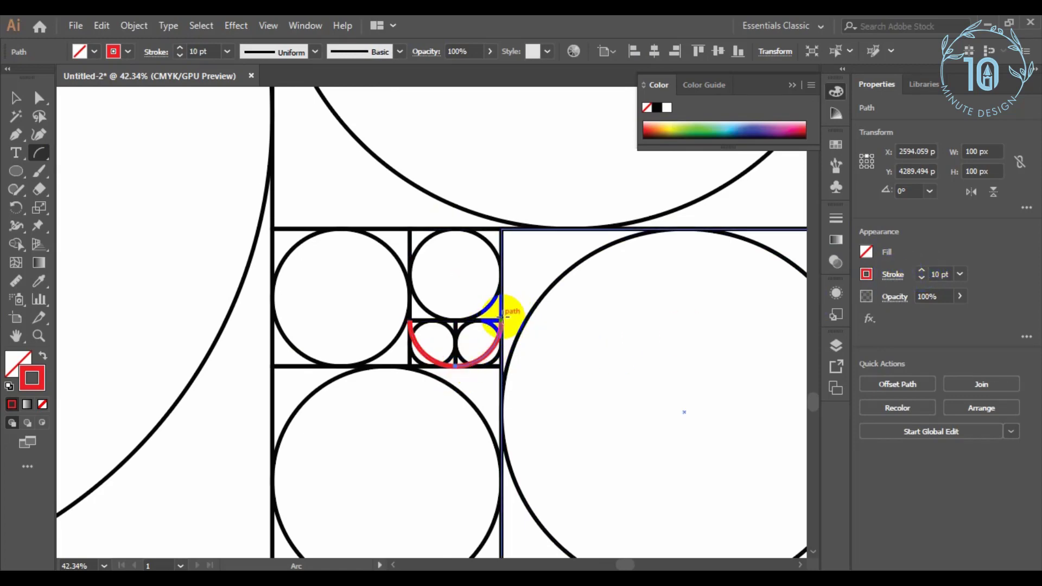
pyautogui.moveTo(500, 314); pyautogui.dragTo(410, 228)
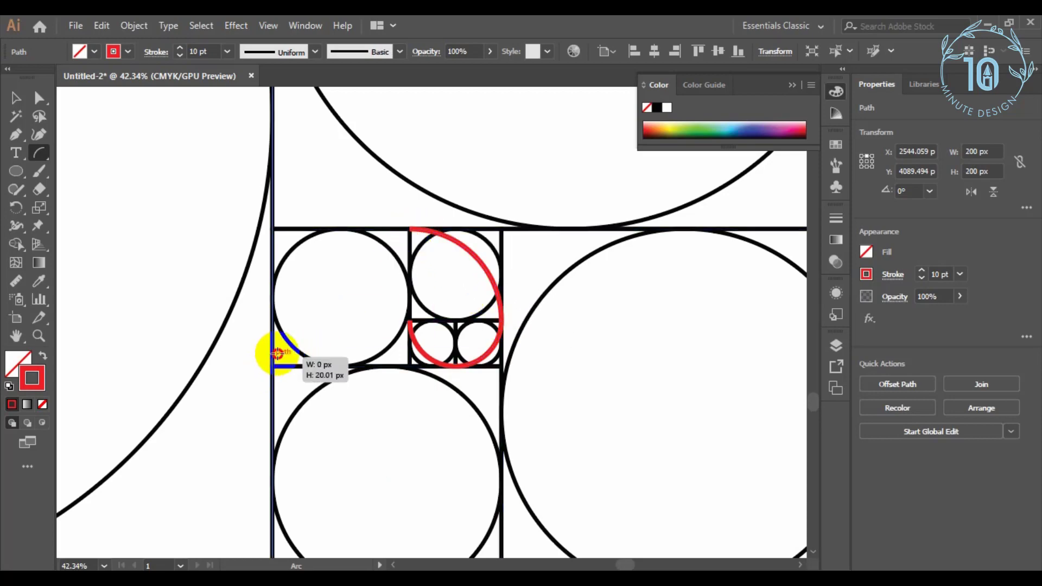
pyautogui.moveTo(295, 363); pyautogui.dragTo(403, 230)
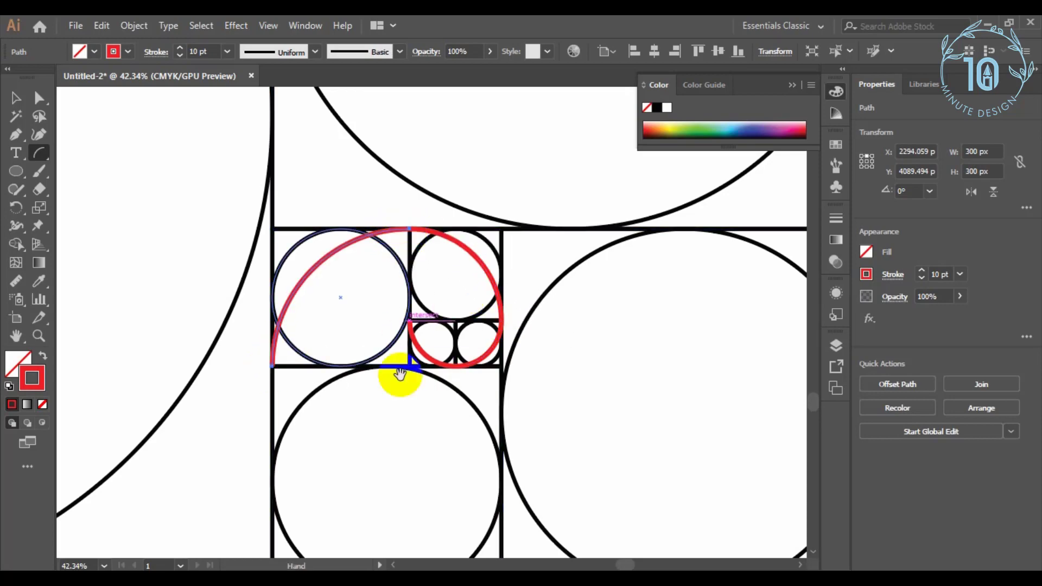
pyautogui.scroll(-3, 400, 373)
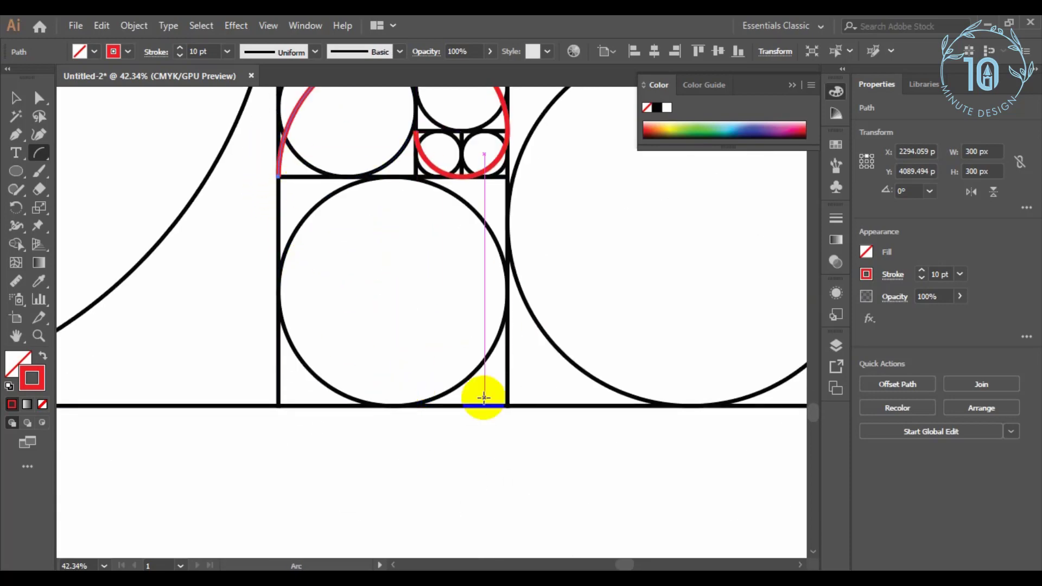
pyautogui.moveTo(507, 405); pyautogui.dragTo(392, 304)
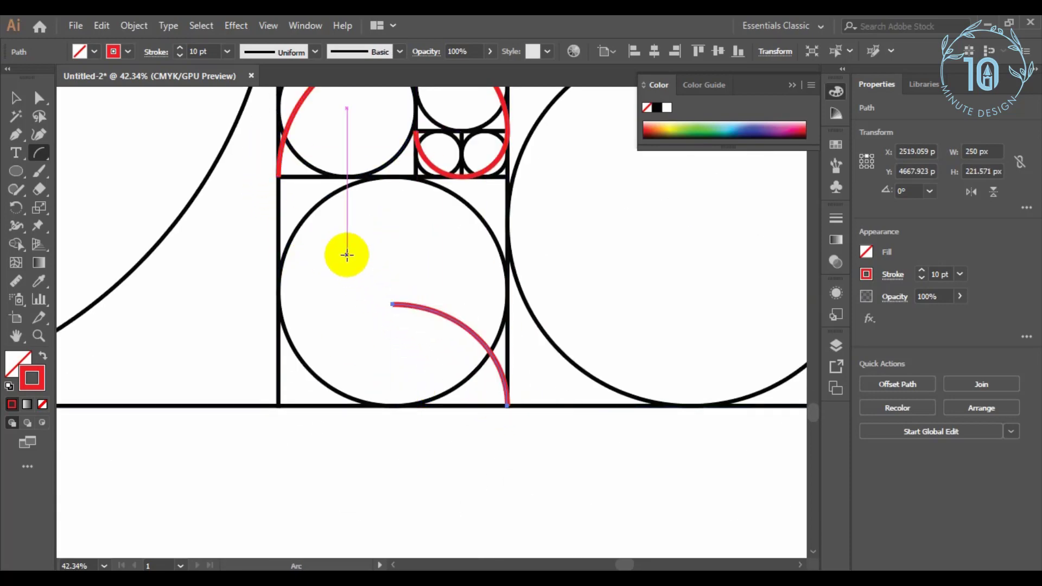
pyautogui.hotkey('ctrl', 'z')
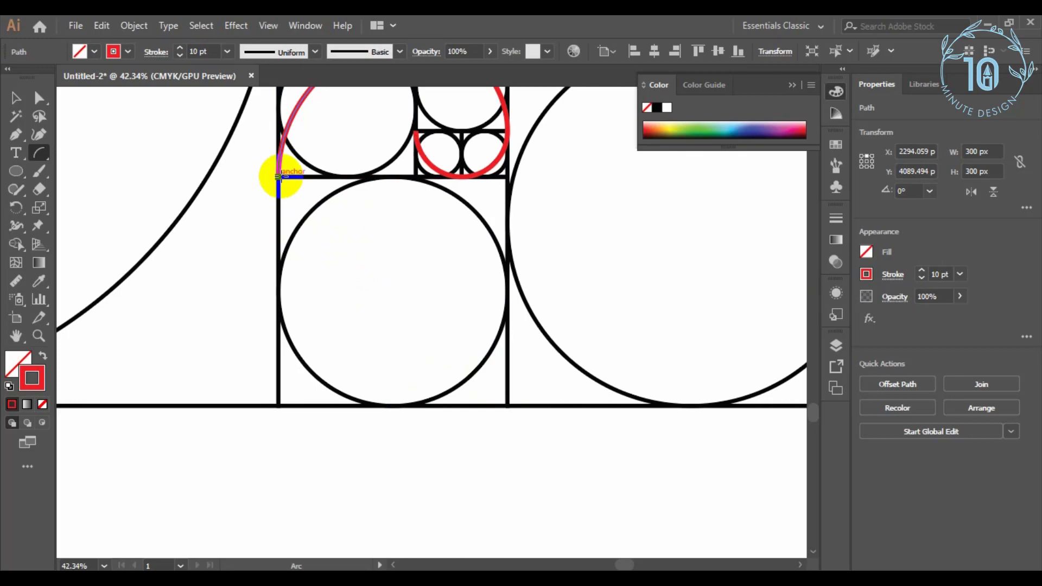
pyautogui.moveTo(279, 177); pyautogui.dragTo(510, 403)
pyautogui.hotkey('ctrl', '-')
pyautogui.hotkey('ctrl', '-')
pyautogui.hotkey('ctrl', '-')
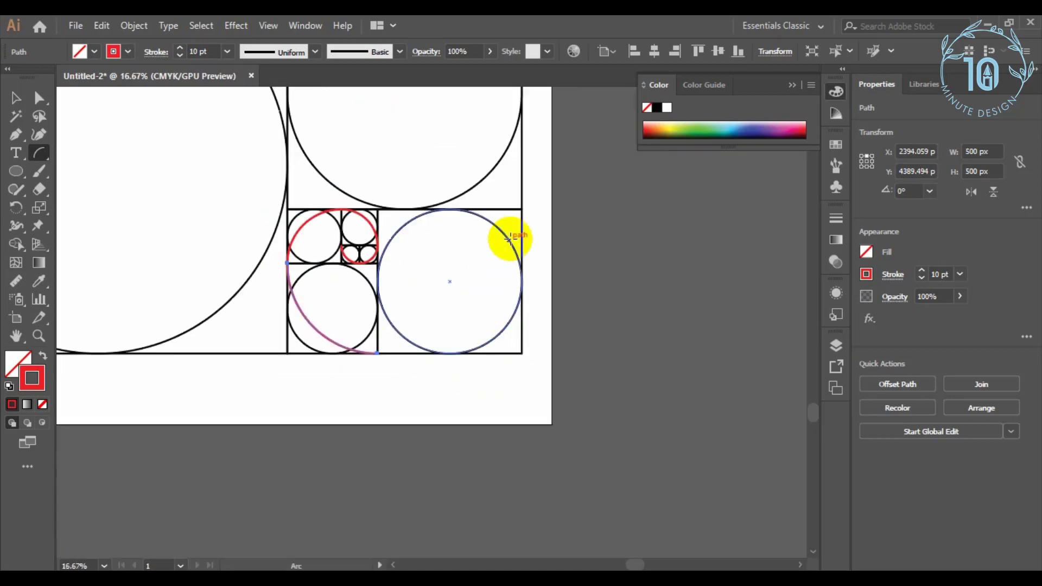
# Continue the spiral with arcs through the right, upper and largest squares
pyautogui.moveTo(523, 209); pyautogui.dragTo(376, 354)
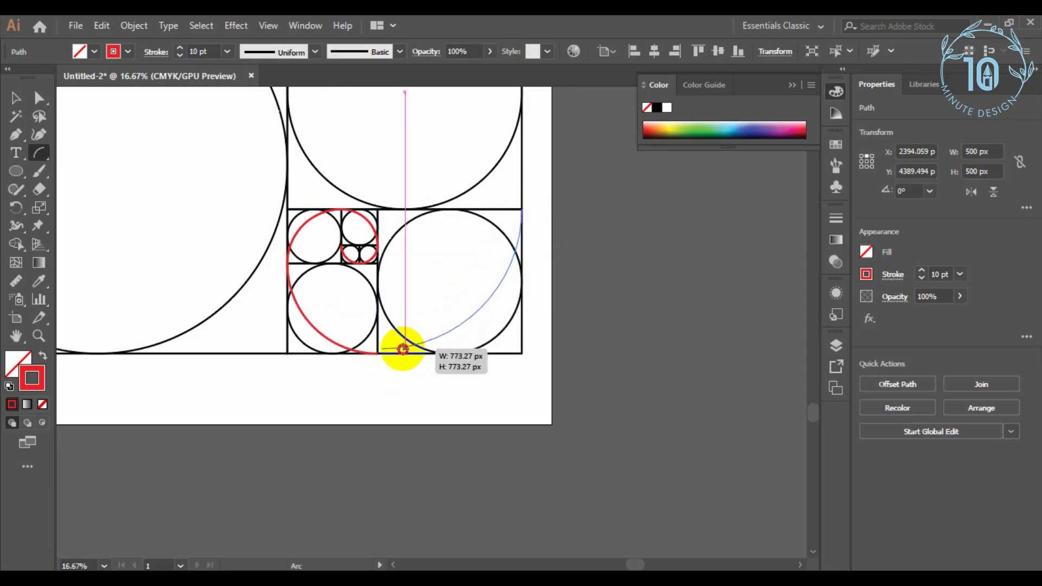
pyautogui.scroll(3, 396, 314)
pyautogui.scroll(3, 391, 396)
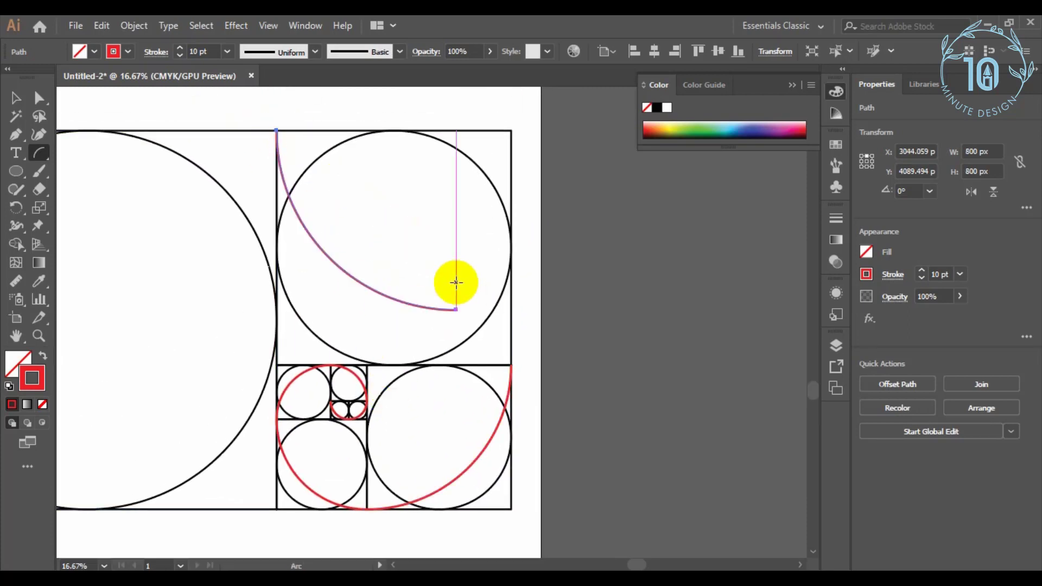
pyautogui.moveTo(278, 134); pyautogui.dragTo(455, 298)
pyautogui.hotkey('ctrl', 'z')
pyautogui.moveTo(509, 361); pyautogui.dragTo(277, 132)
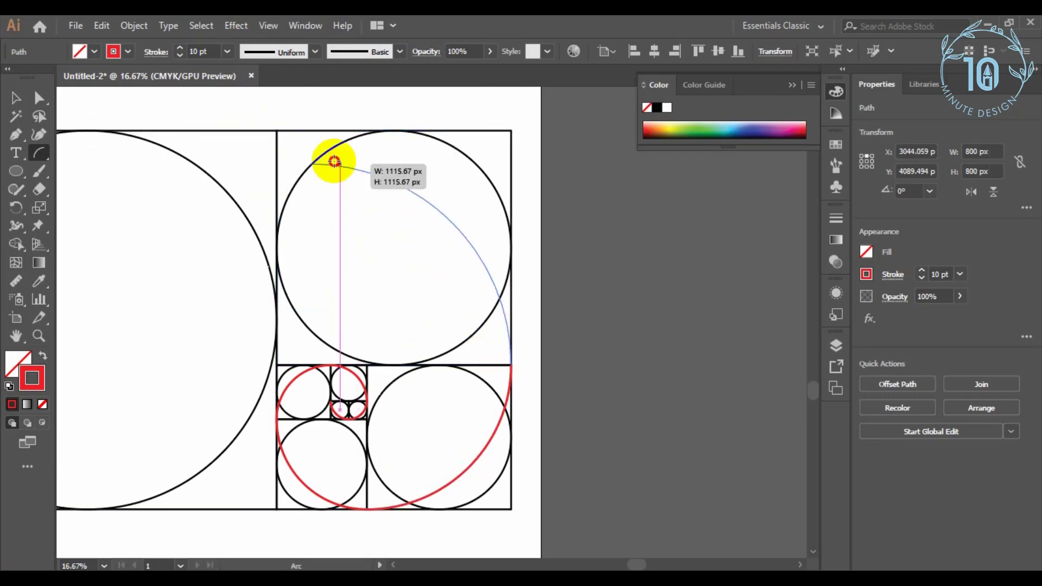
pyautogui.moveTo(253, 182); pyautogui.dragTo(521, 186)
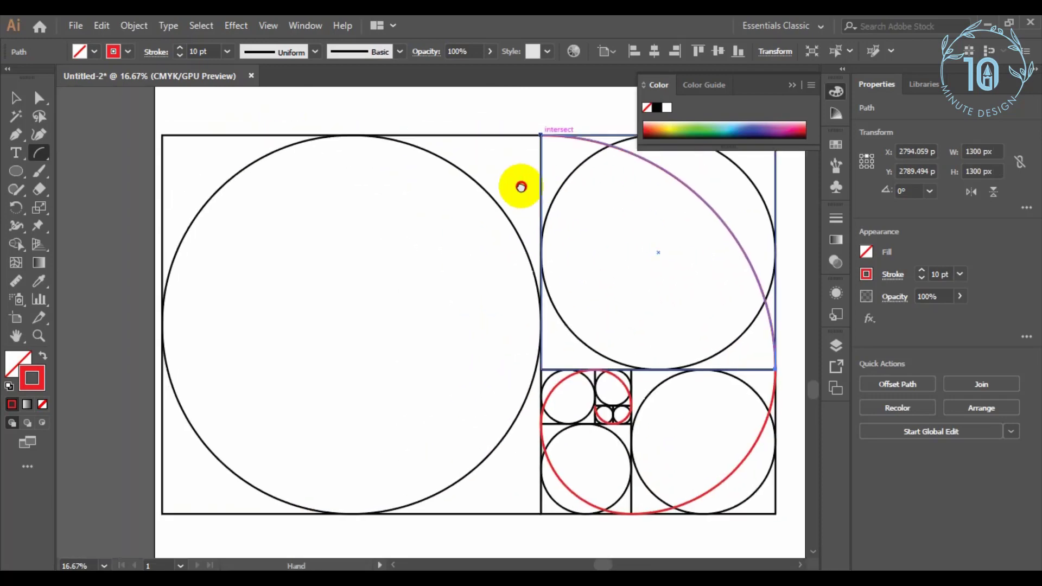
pyautogui.moveTo(160, 514); pyautogui.dragTo(540, 135)
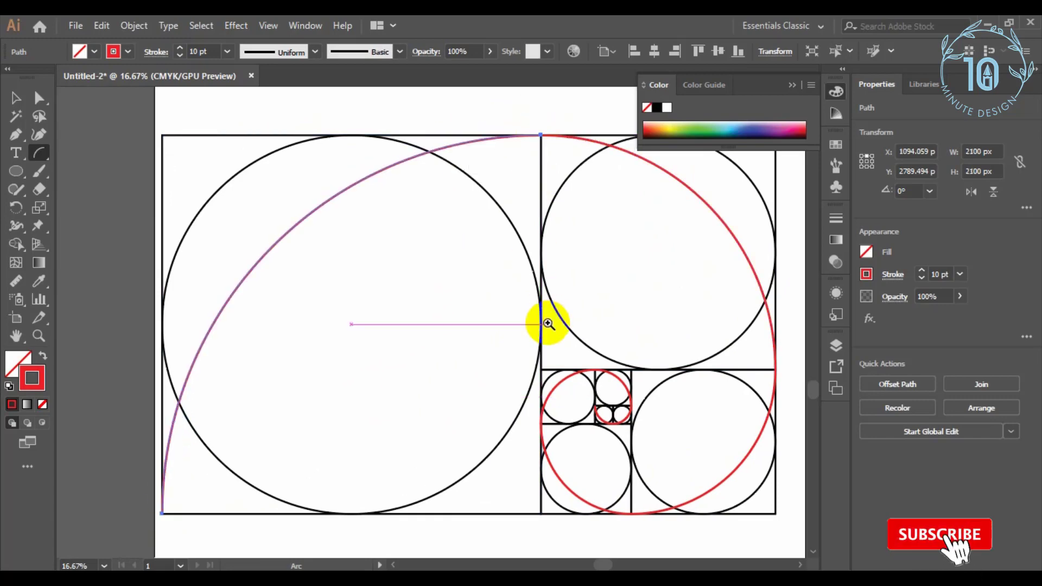
pyautogui.hotkey('ctrl', '-')
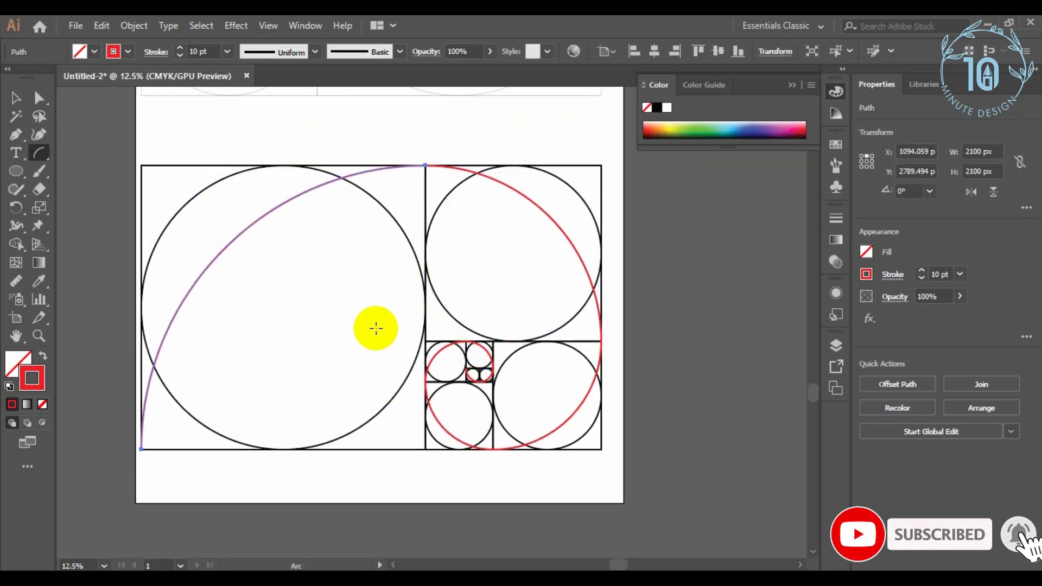
# Select every circle of the top Fibonacci grid, from largest to tiniest
pyautogui.click(15, 97)
pyautogui.keyDown('alt'); pyautogui.click(519, 276); pyautogui.keyUp('alt')
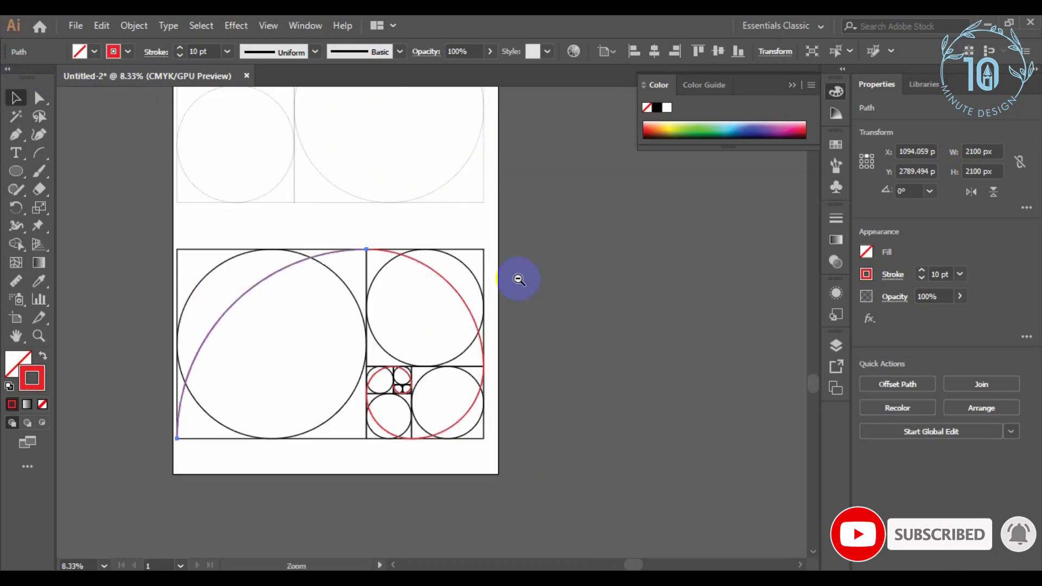
pyautogui.moveTo(380, 263); pyautogui.dragTo(389, 302)
pyautogui.moveTo(511, 253); pyautogui.dragTo(468, 309)
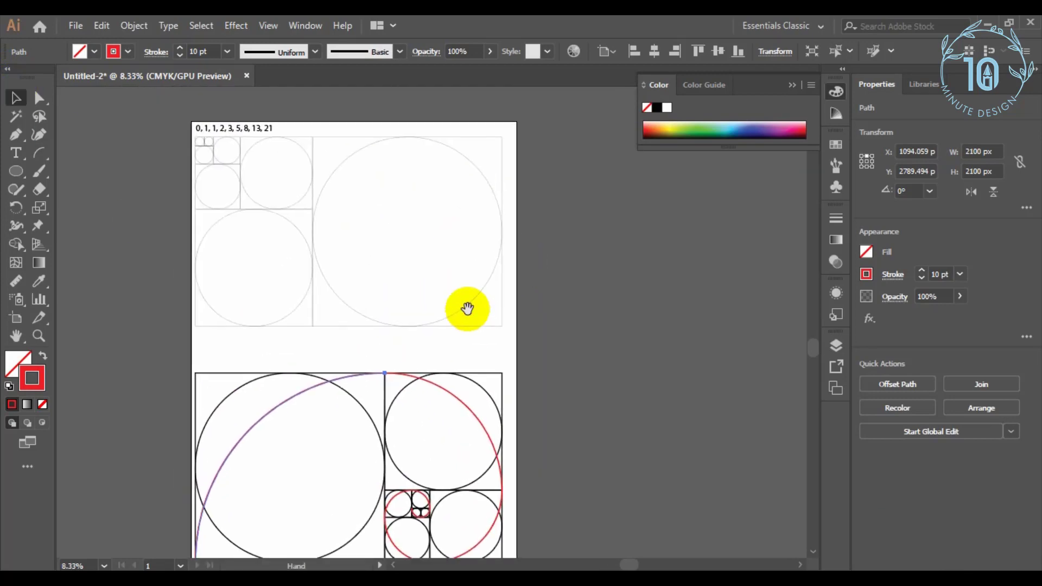
pyautogui.click(586, 235)
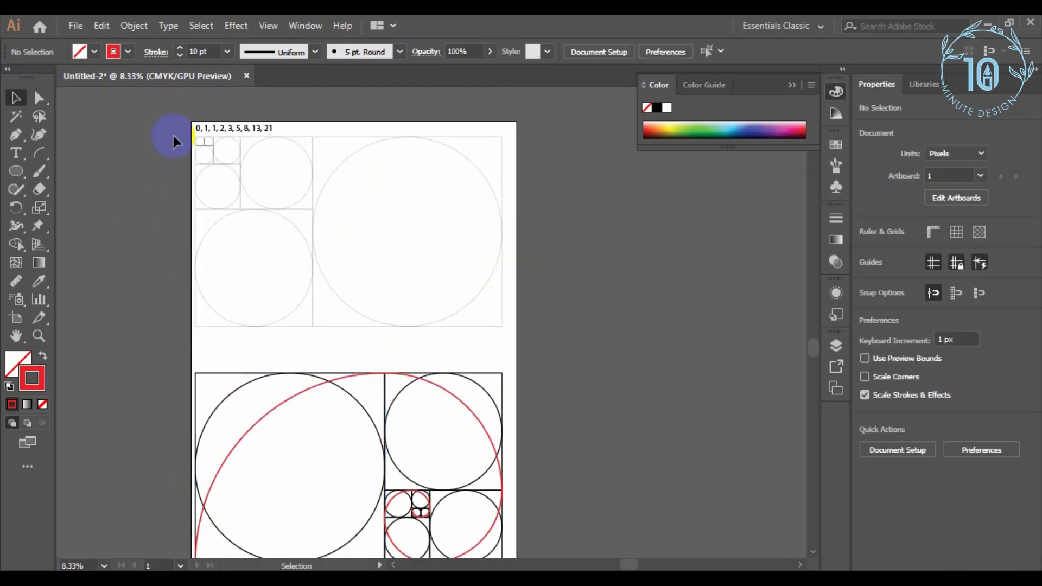
pyautogui.click(344, 162)
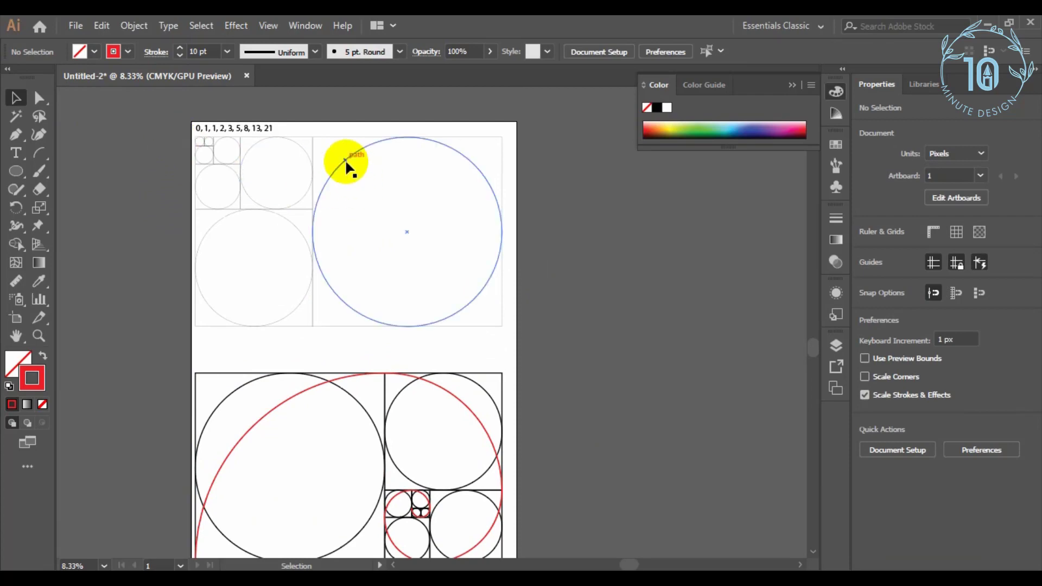
pyautogui.keyDown('shift'); pyautogui.click(300, 147); pyautogui.keyUp('shift')
pyautogui.keyDown('shift'); pyautogui.click(298, 224); pyautogui.keyUp('shift')
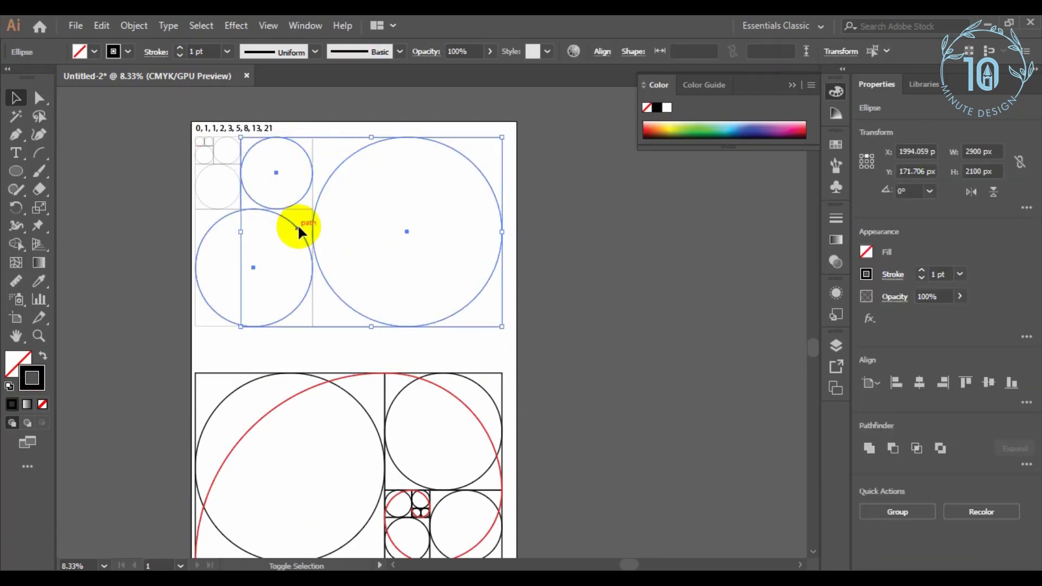
pyautogui.keyDown('shift'); pyautogui.click(205, 175); pyautogui.keyUp('shift')
pyautogui.keyDown('shift'); pyautogui.click(237, 146); pyautogui.keyUp('shift')
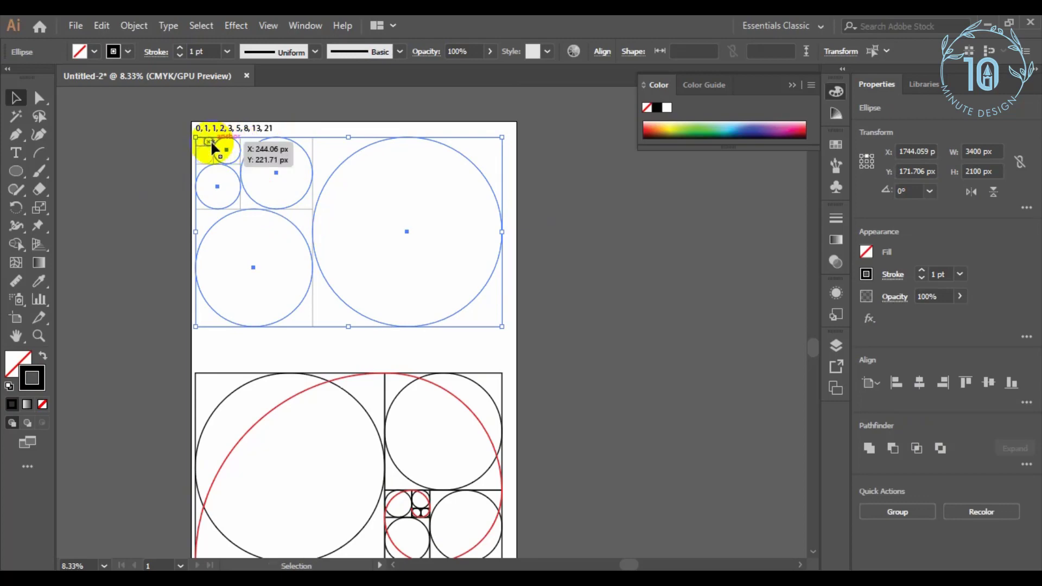
# Move the selected circles off the page to the right
pyautogui.scroll(5, 237, 146)
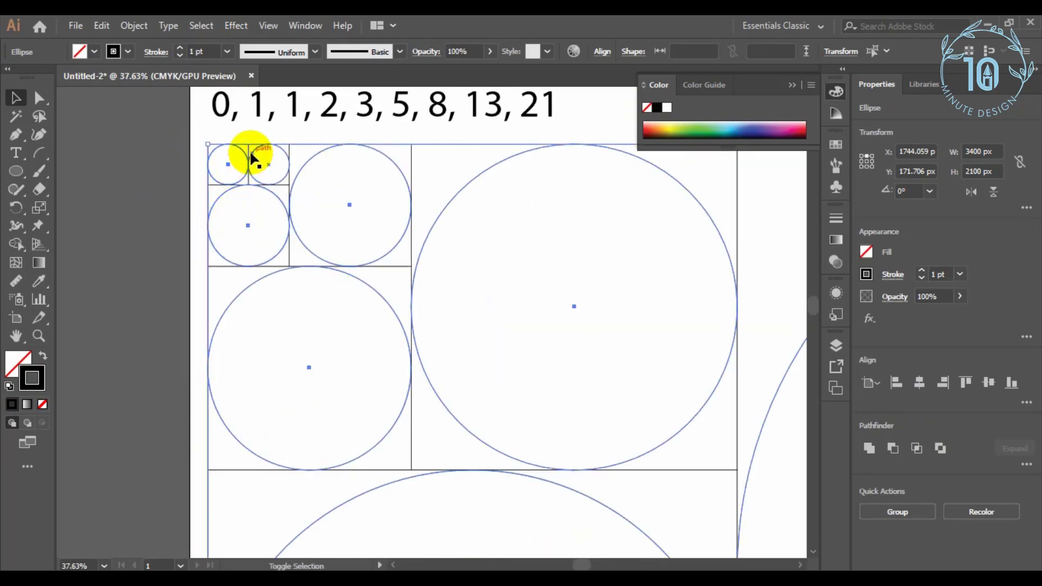
pyautogui.scroll(-2, 537, 292)
pyautogui.scroll(-3, 538, 292)
pyautogui.moveTo(448, 371)
pyautogui.mouseDown()
pyautogui.moveTo(318, 246)
pyautogui.moveTo(359, 212)
pyautogui.moveTo(758, 237)
pyautogui.mouseUp()
pyautogui.moveTo(336, 268); pyautogui.dragTo(542, 256)
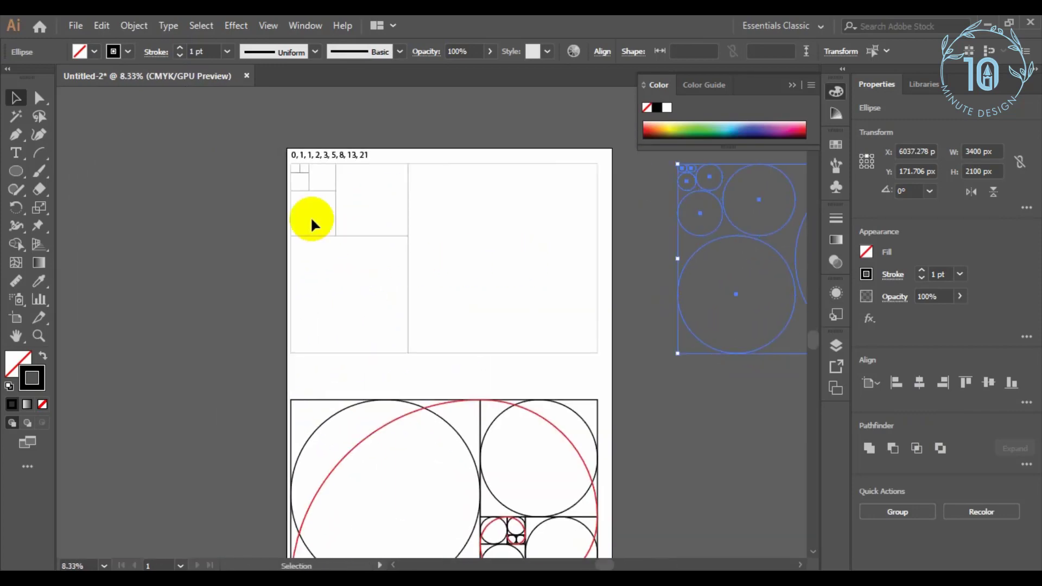
# Move the grid's squares off to the left and bring the circles back onto the page
pyautogui.moveTo(605, 367); pyautogui.dragTo(543, 293)
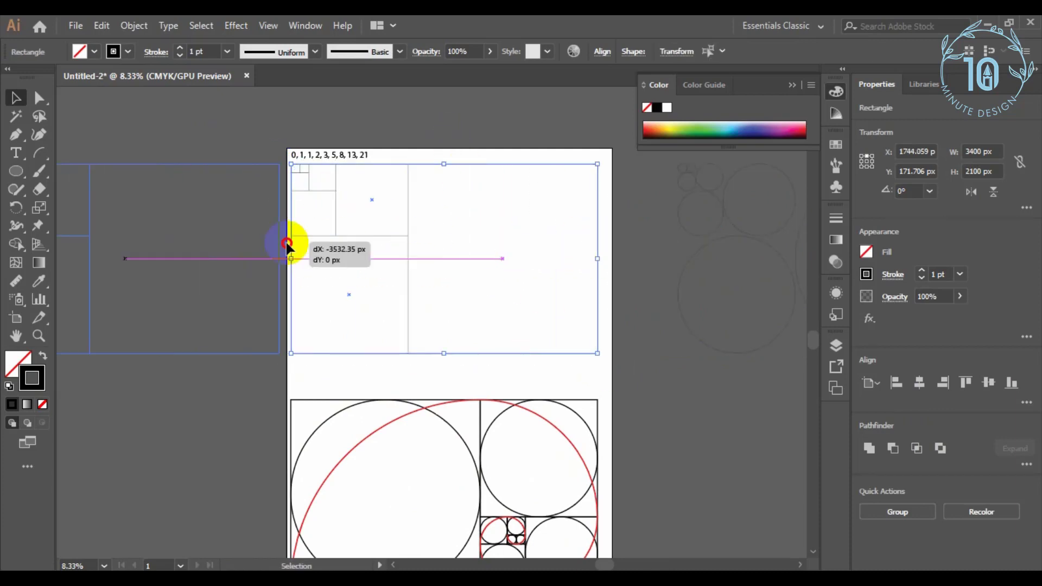
pyautogui.moveTo(597, 243); pyautogui.dragTo(156, 228)
pyautogui.moveTo(605, 262); pyautogui.dragTo(446, 268)
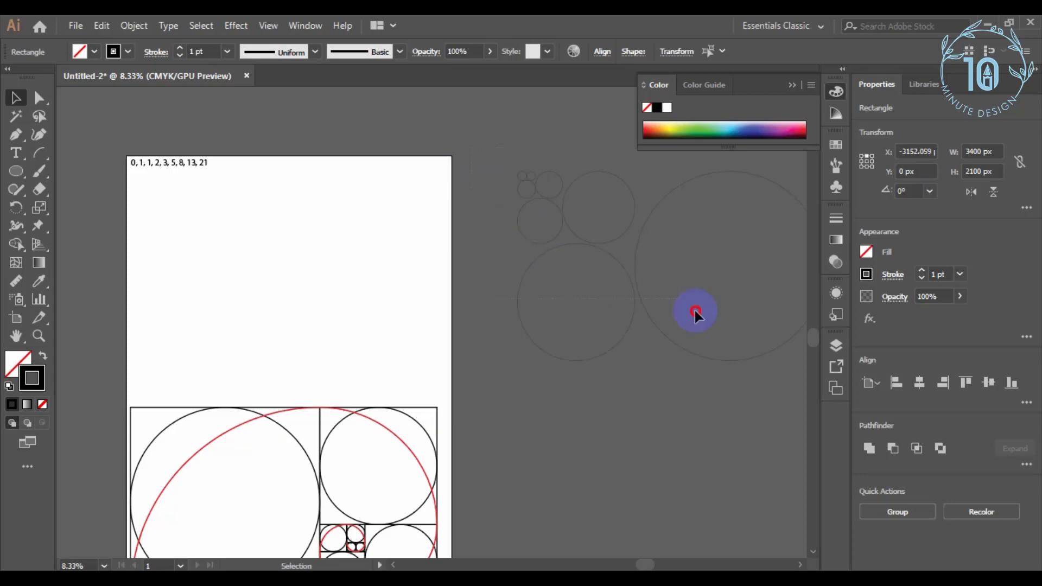
pyautogui.moveTo(694, 314)
pyautogui.mouseDown()
pyautogui.moveTo(674, 217)
pyautogui.moveTo(461, 270)
pyautogui.moveTo(345, 274)
pyautogui.moveTo(468, 237)
pyautogui.mouseUp()
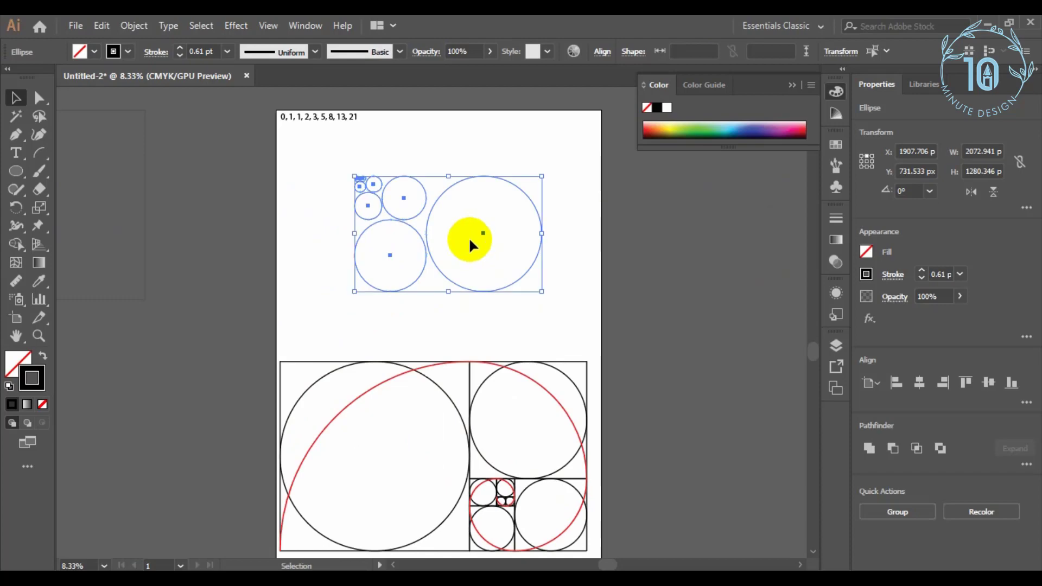
# Horizontally centre the circles on one vertical axis and move the stack upper right
pyautogui.click(920, 382)
pyautogui.click(988, 382)
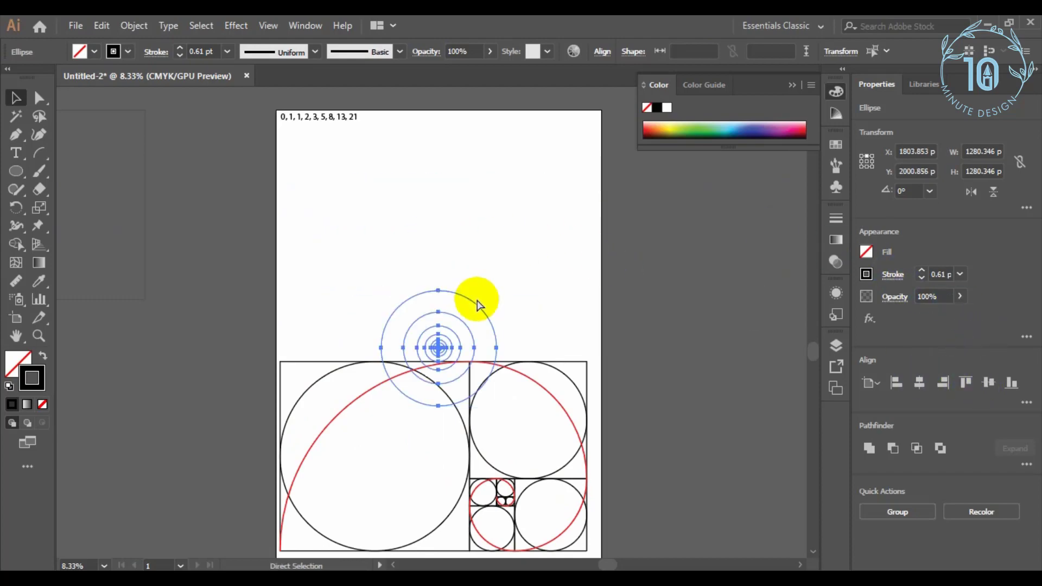
pyautogui.hotkey('ctrl', 'z')
pyautogui.moveTo(476, 186)
pyautogui.mouseDown()
pyautogui.moveTo(570, 152)
pyautogui.moveTo(588, 160)
pyautogui.mouseUp()
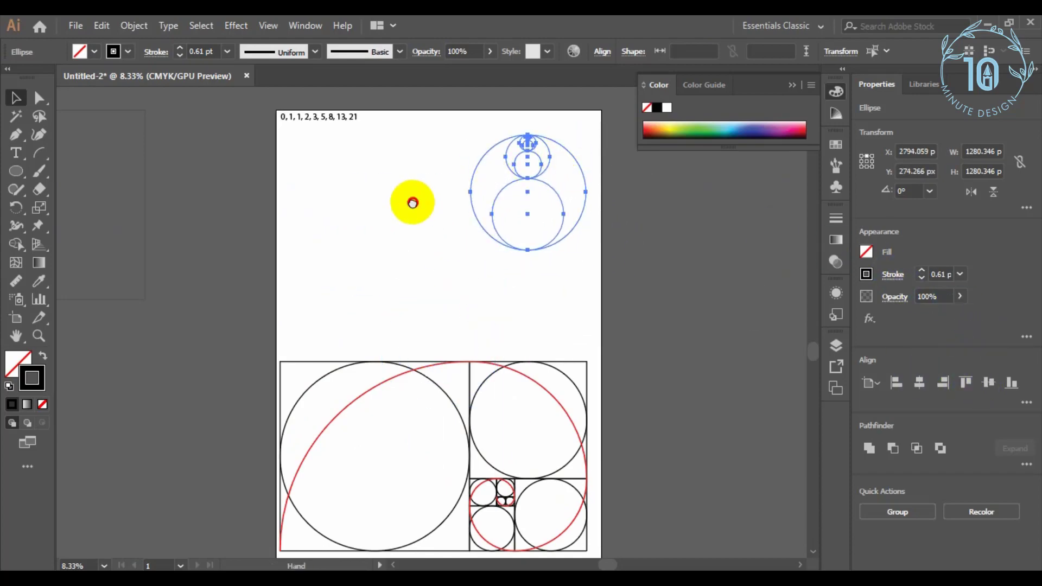
pyautogui.scroll(1, 239, 163)
pyautogui.scroll(2, 483, 313)
pyautogui.moveTo(483, 314); pyautogui.dragTo(293, 260)
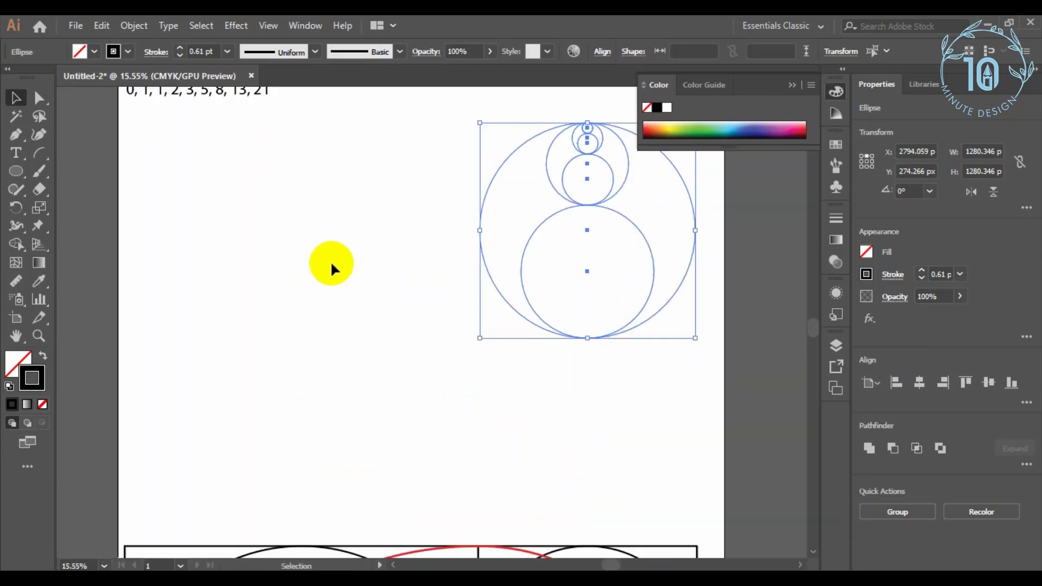
pyautogui.click(331, 261)
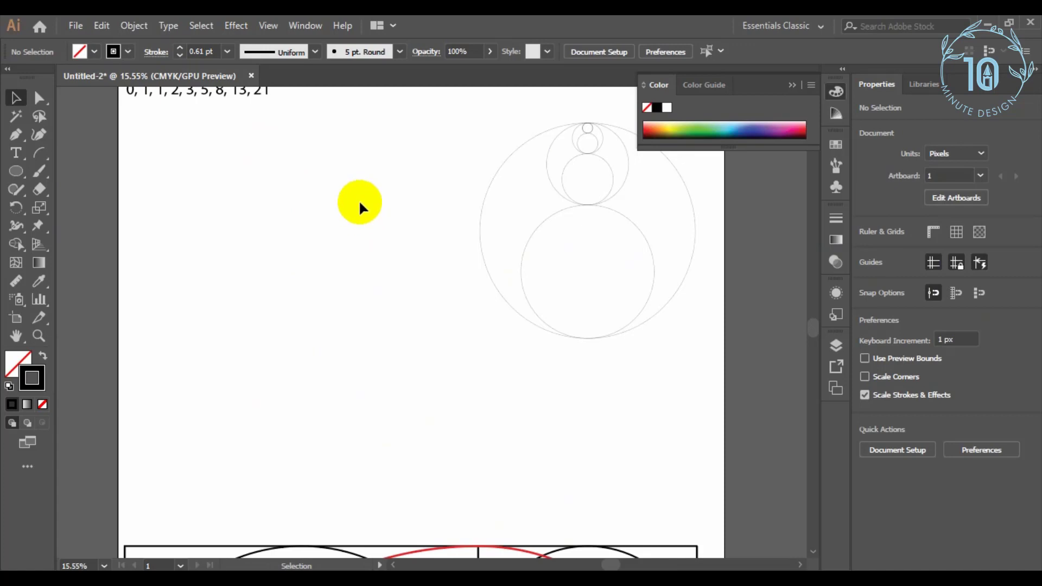
# Nest a small circle concentrically inside a copy of the largest circle, about 793 px wide
pyautogui.moveTo(531, 238); pyautogui.dragTo(266, 249)
pyautogui.moveTo(561, 175); pyautogui.dragTo(300, 292)
pyautogui.moveTo(233, 221); pyautogui.dragTo(380, 375)
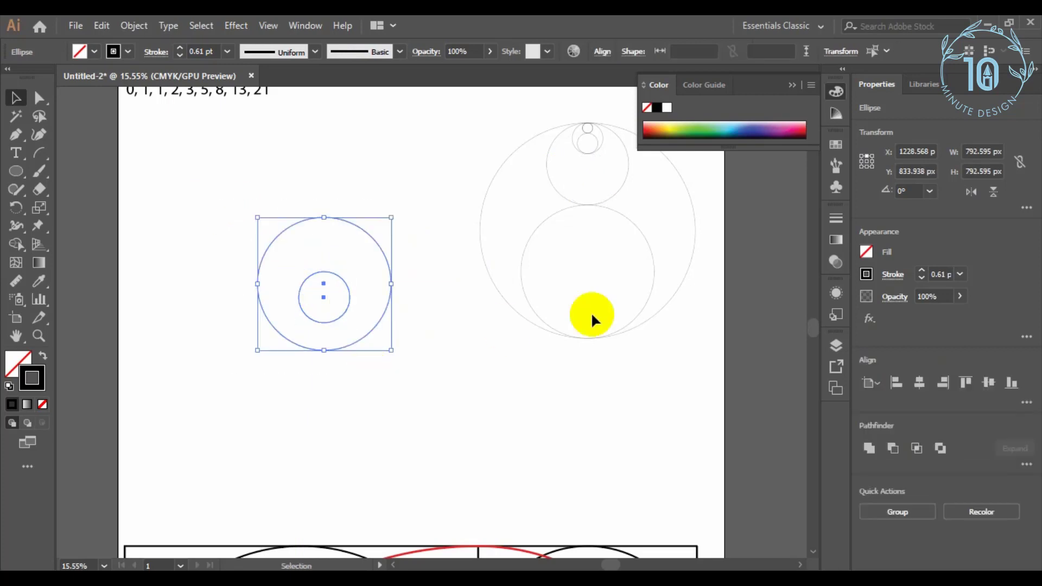
pyautogui.click(918, 383)
pyautogui.click(987, 382)
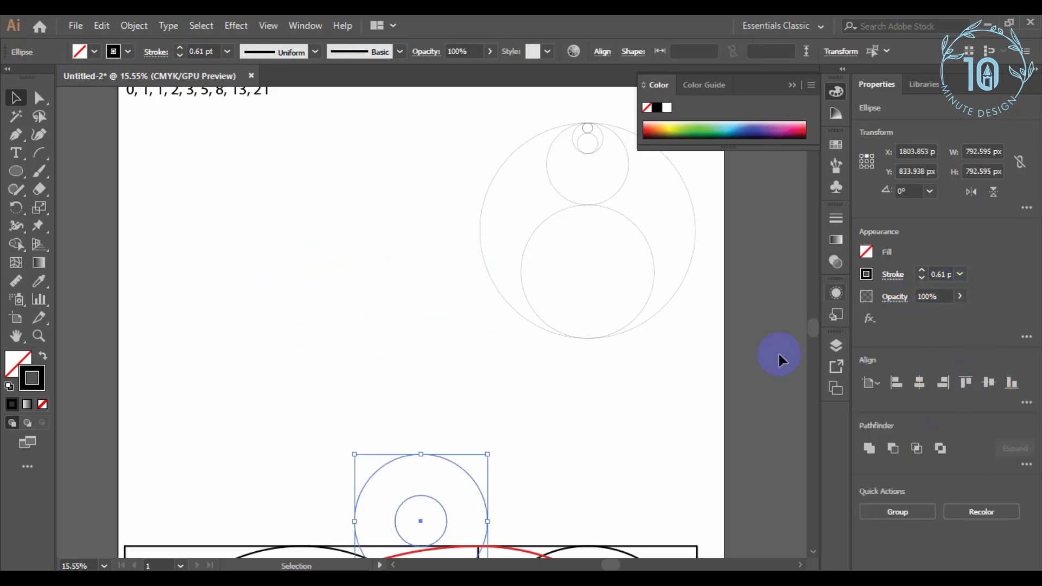
pyautogui.moveTo(451, 458)
pyautogui.mouseDown()
pyautogui.moveTo(368, 226)
pyautogui.moveTo(392, 230)
pyautogui.mouseUp()
pyautogui.click(391, 158)
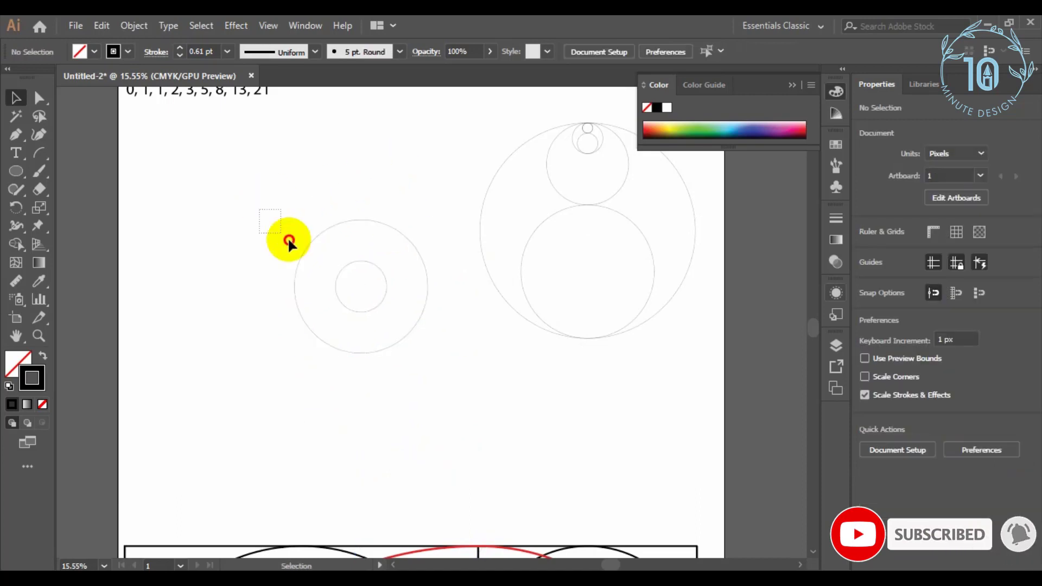
pyautogui.moveTo(287, 236); pyautogui.dragTo(394, 401)
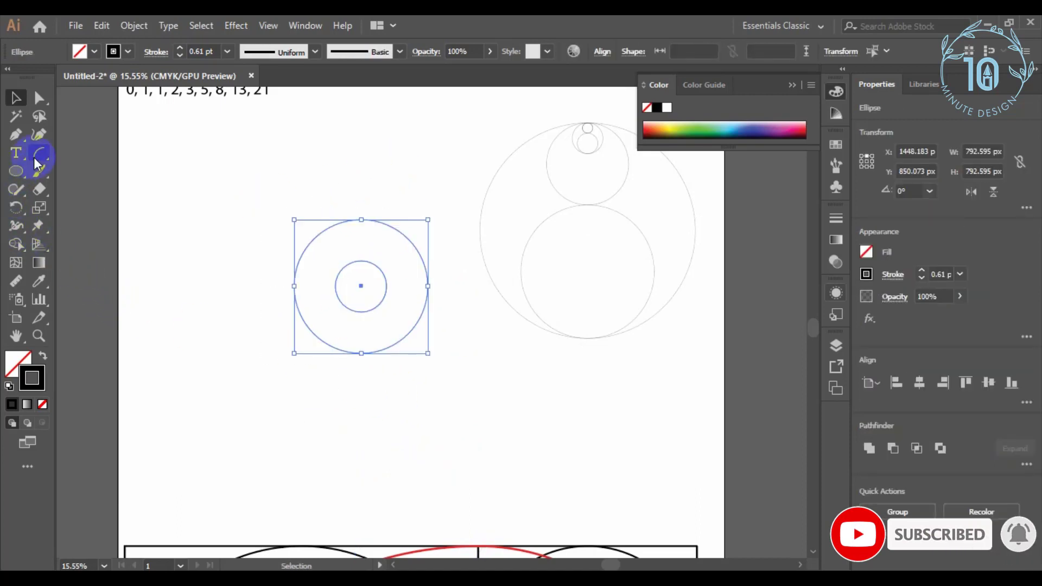
# Draw a vertical line through the concentric pair and copy it to the outer circle's edge
pyautogui.moveTo(39, 152); pyautogui.dragTo(70, 153)
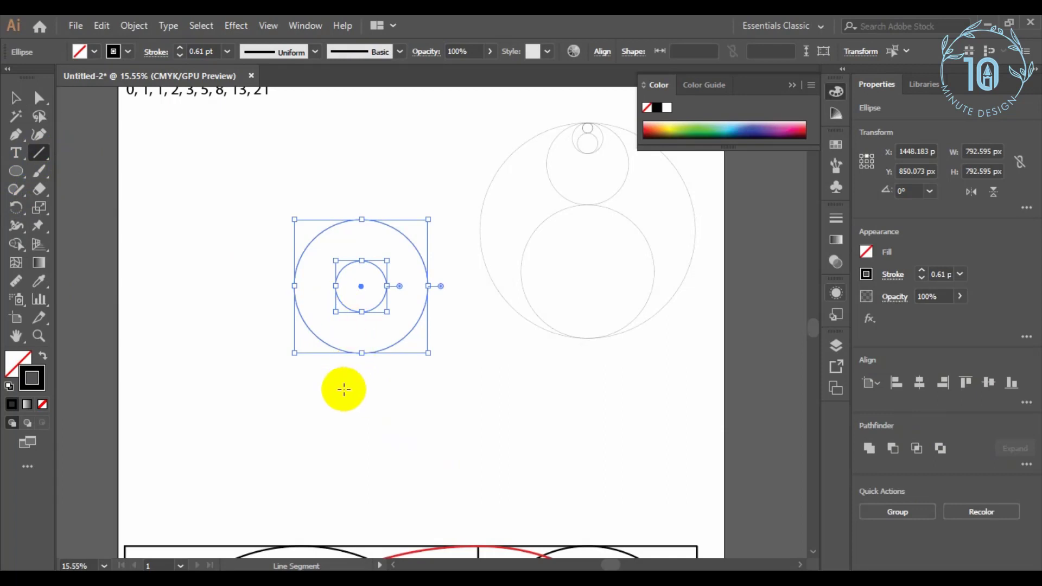
pyautogui.moveTo(336, 402); pyautogui.dragTo(337, 98)
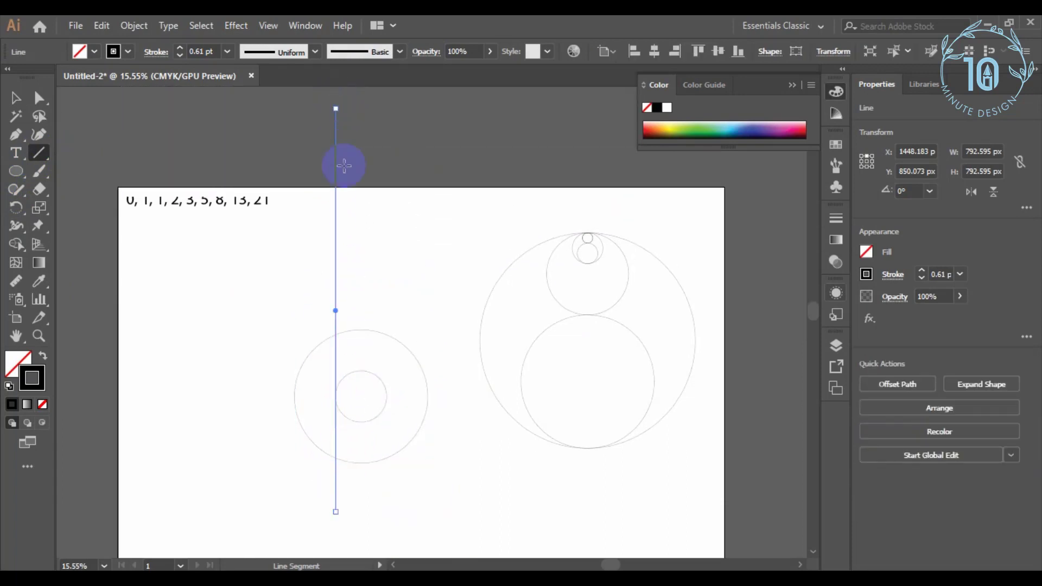
pyautogui.click(16, 99)
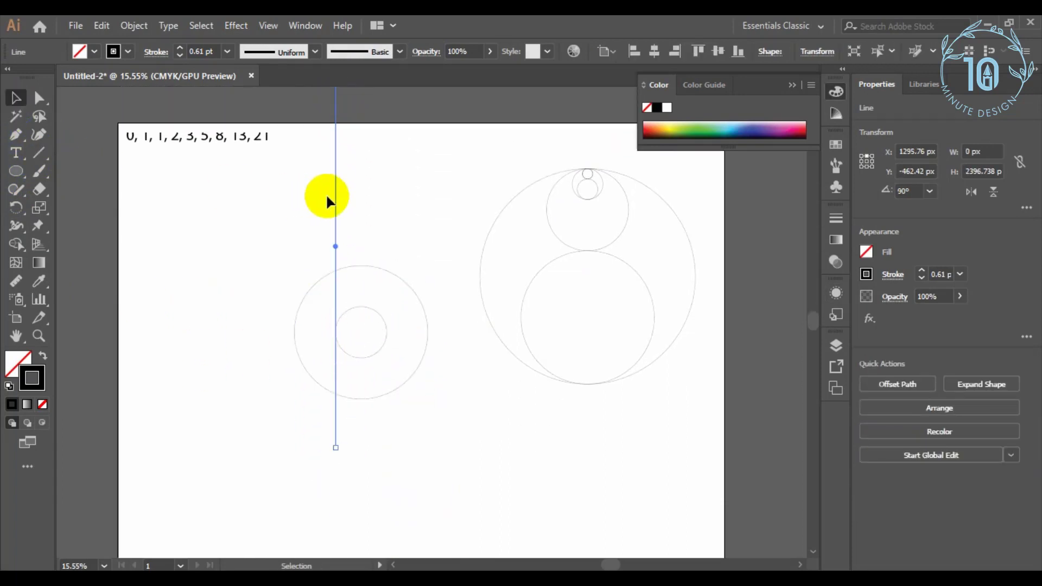
pyautogui.moveTo(338, 204); pyautogui.dragTo(297, 205)
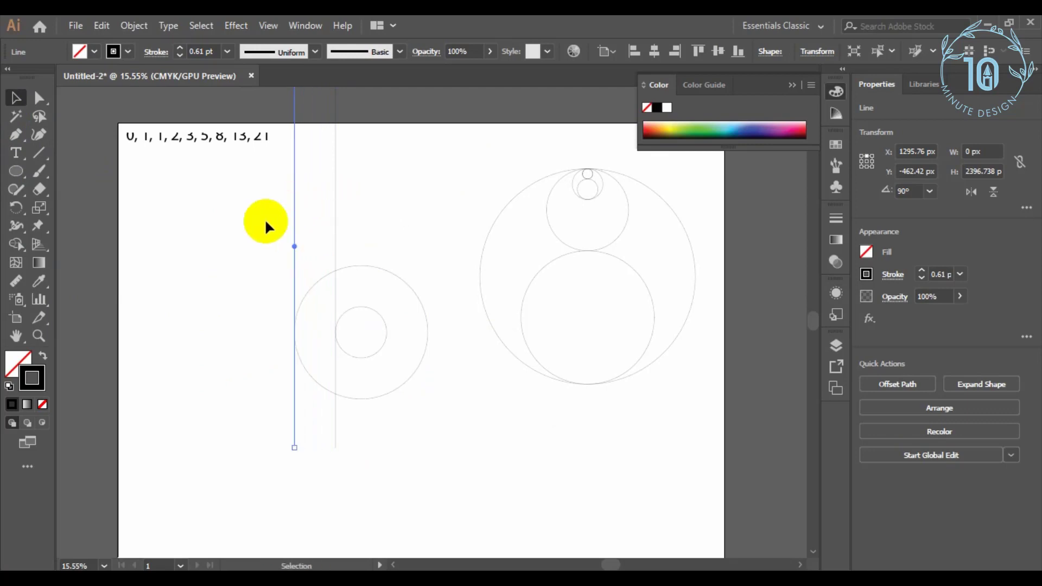
pyautogui.click(228, 242)
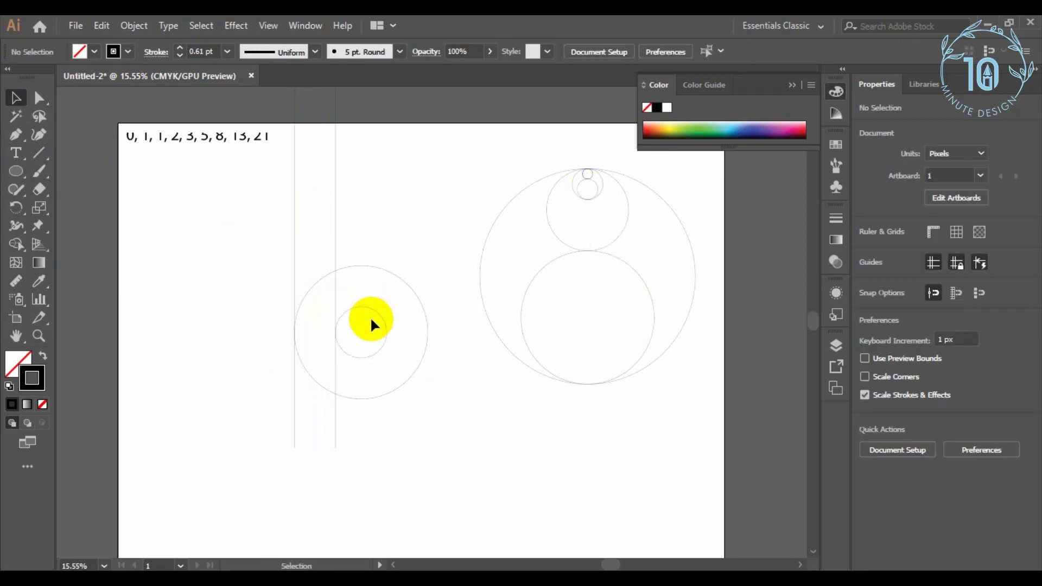
# Place a small circle copy between the line tops and select all the parts
pyautogui.moveTo(373, 325)
pyautogui.mouseDown()
pyautogui.moveTo(384, 401)
pyautogui.moveTo(333, 269)
pyautogui.moveTo(342, 259)
pyautogui.mouseUp()
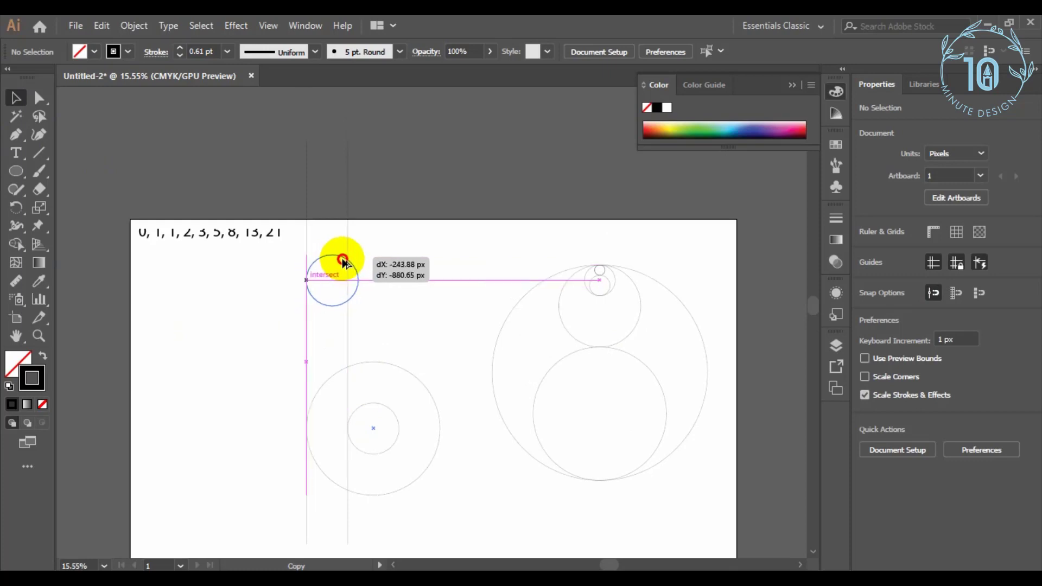
pyautogui.moveTo(342, 260); pyautogui.dragTo(342, 270)
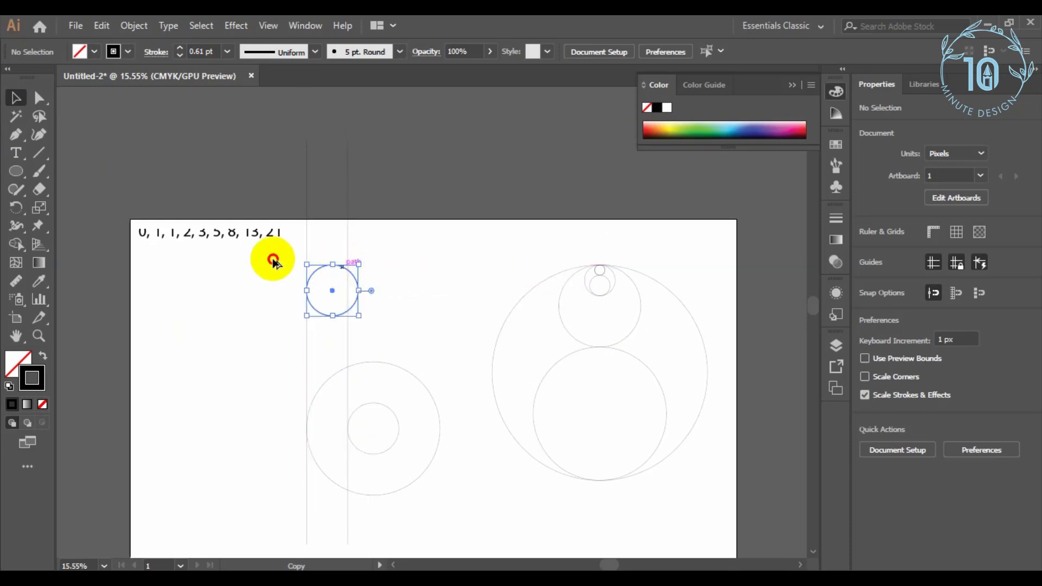
pyautogui.moveTo(272, 255); pyautogui.dragTo(449, 499)
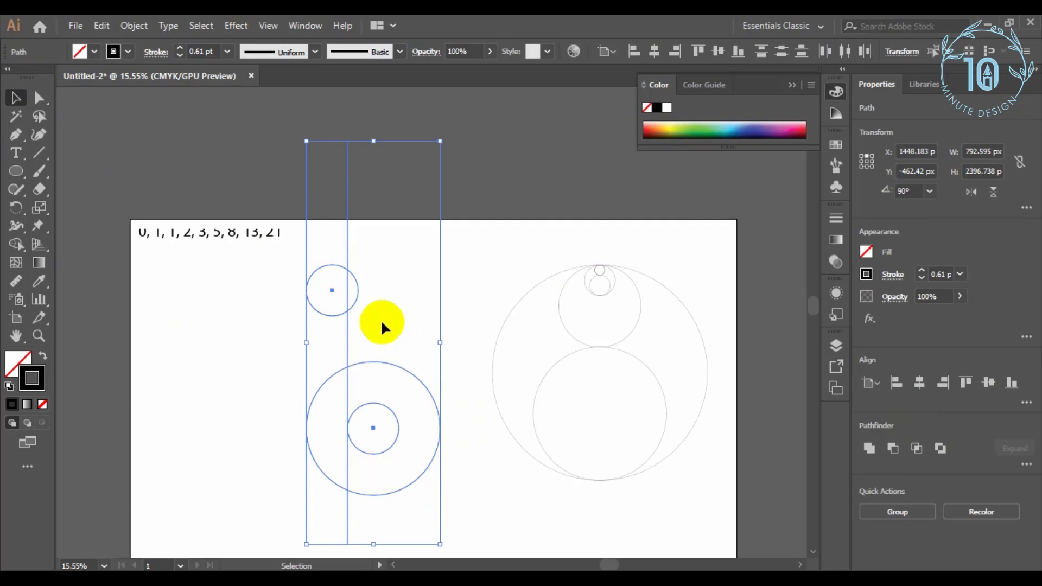
# Merge the ring, line strip and top circle into a 'b' with Shape Builder, filled dark blue
pyautogui.click(15, 244)
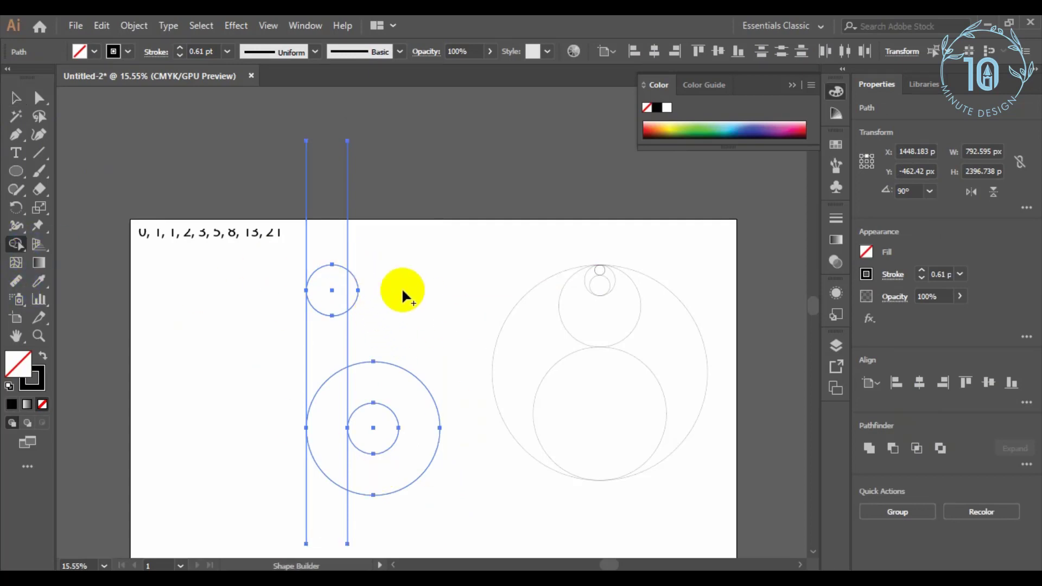
pyautogui.keyDown('alt'); pyautogui.click(361, 280); pyautogui.keyUp('alt')
pyautogui.moveTo(332, 304)
pyautogui.mouseDown()
pyautogui.moveTo(304, 492)
pyautogui.moveTo(367, 499)
pyautogui.mouseUp()
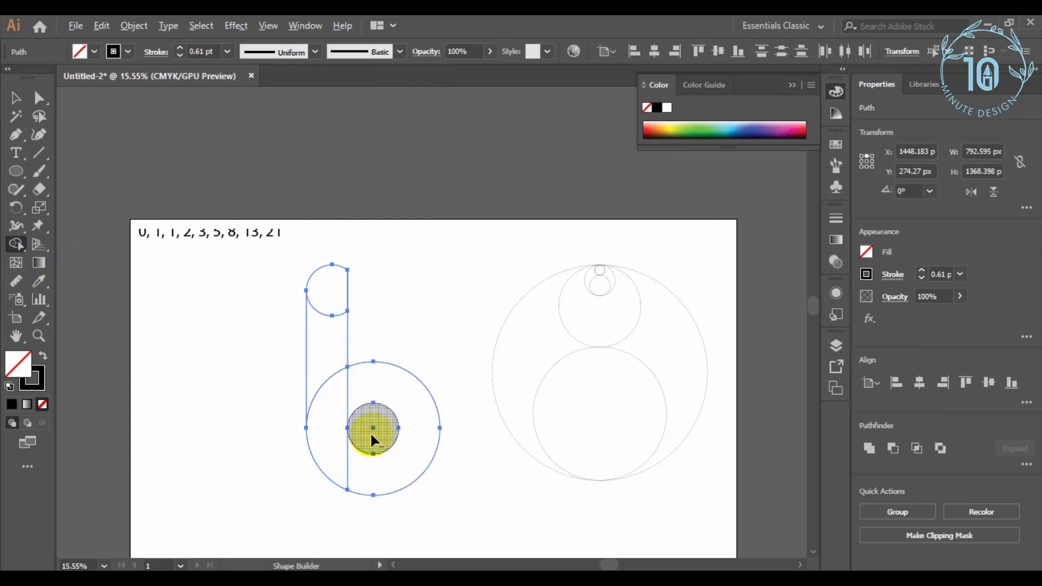
pyautogui.moveTo(383, 380); pyautogui.dragTo(333, 297)
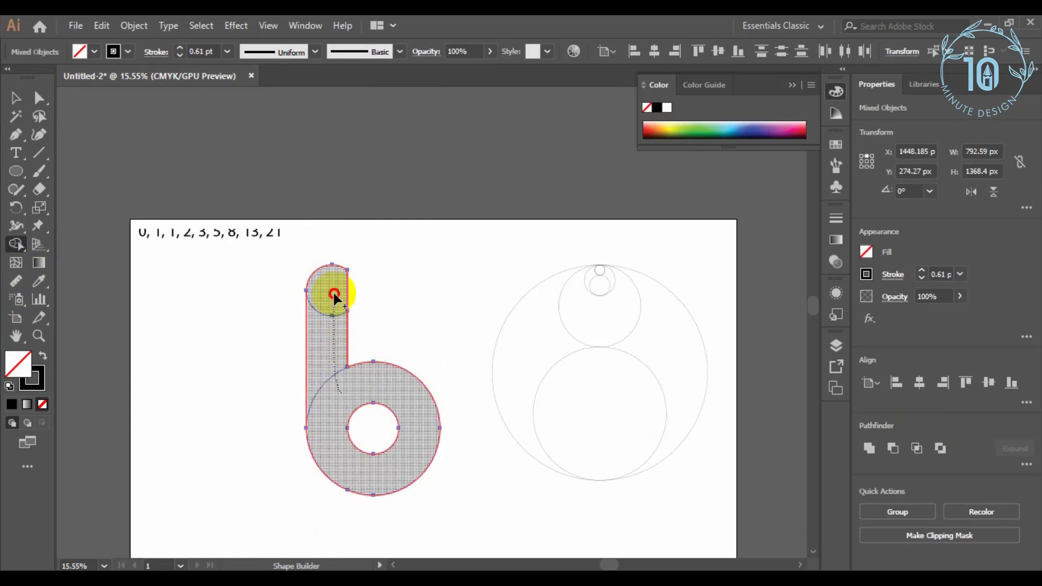
pyautogui.click(15, 98)
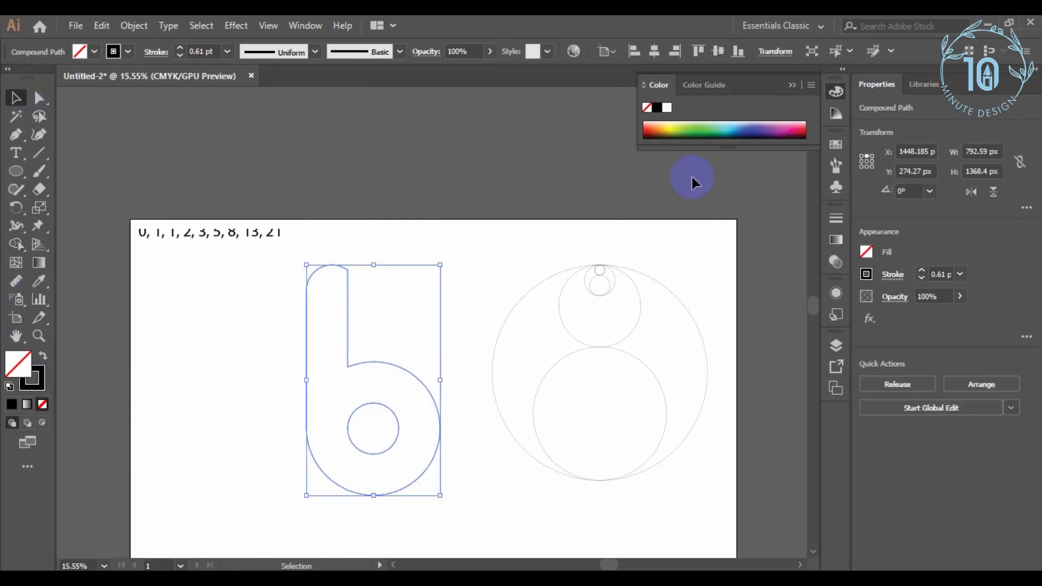
pyautogui.click(739, 127)
pyautogui.click(454, 251)
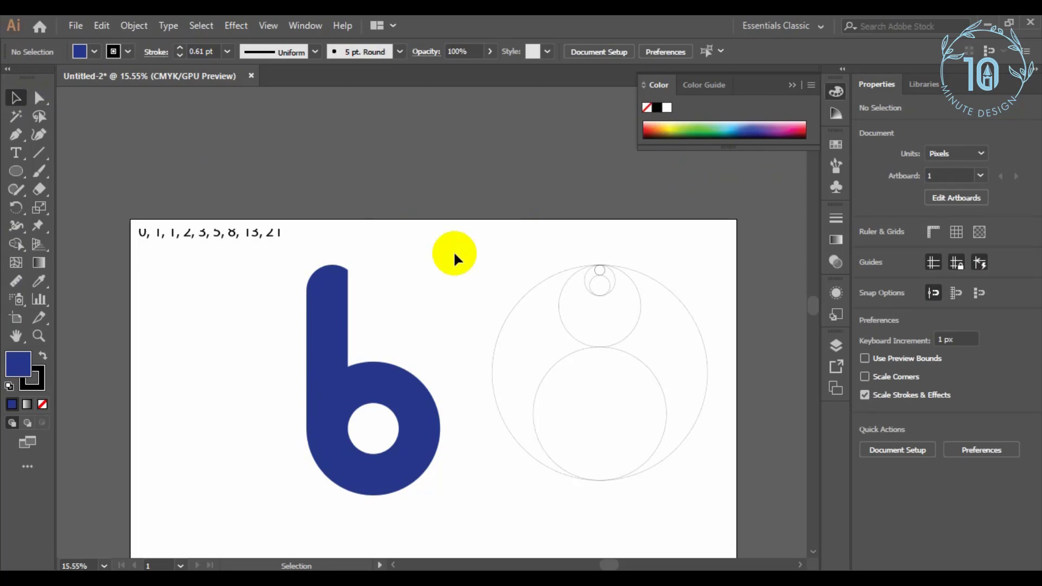
# Fit the whole artboard in the window with Ctrl+0
pyautogui.hotkey('ctrl', '0')
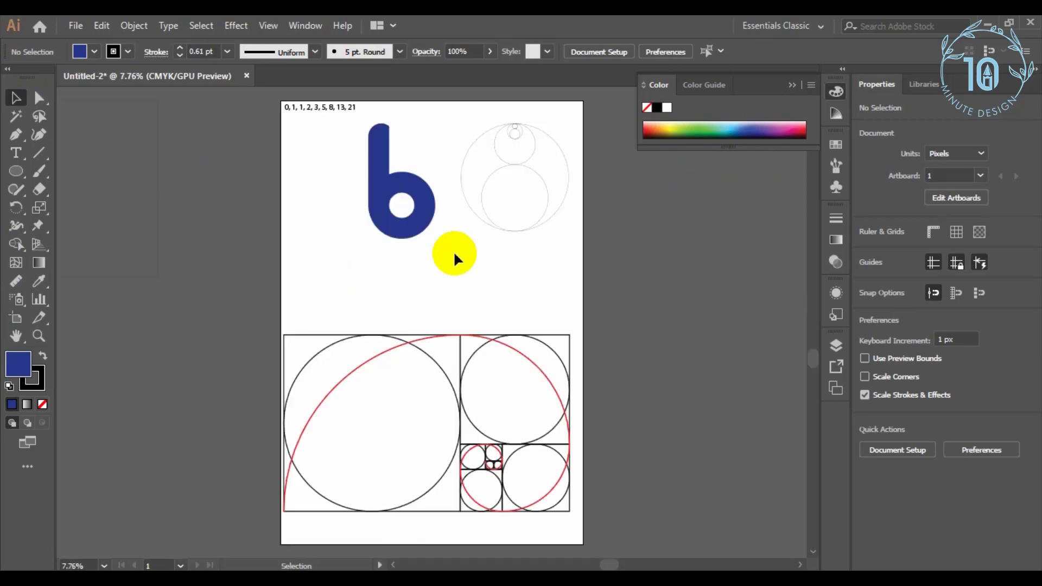